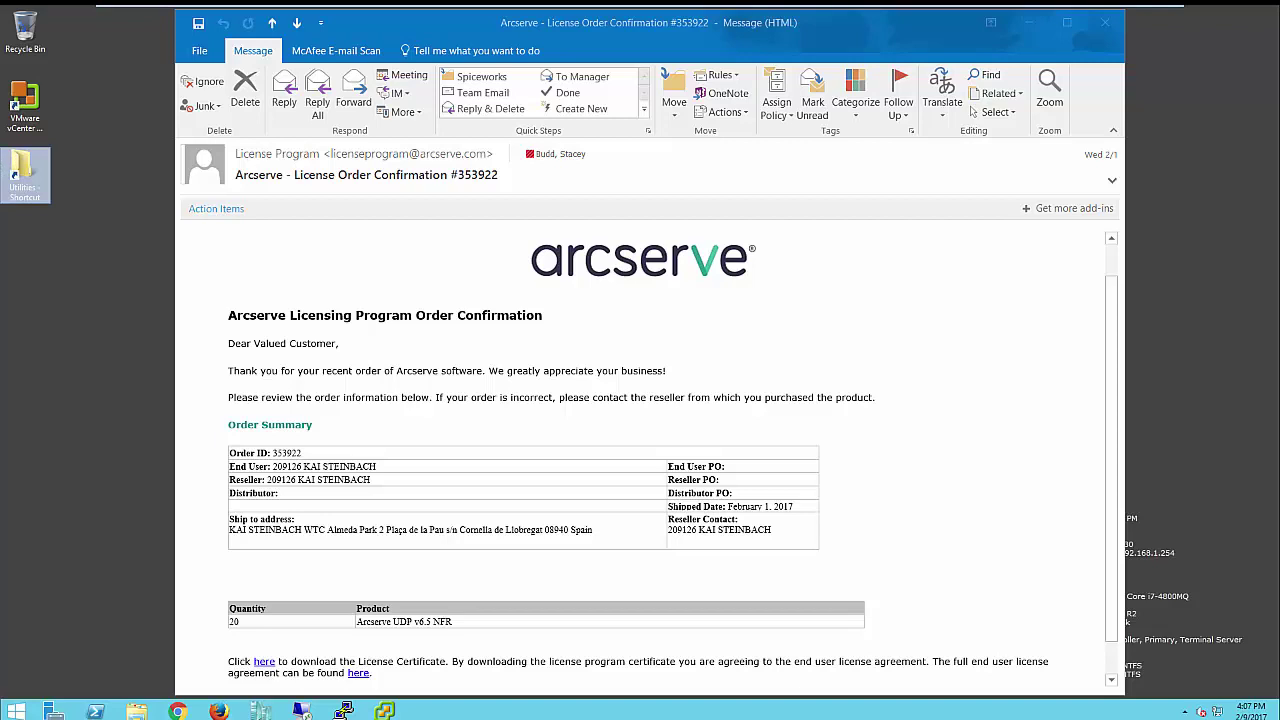
- Open the Arcserve License Program Certificate PDF from the link in the order e-mail
click(264, 662)
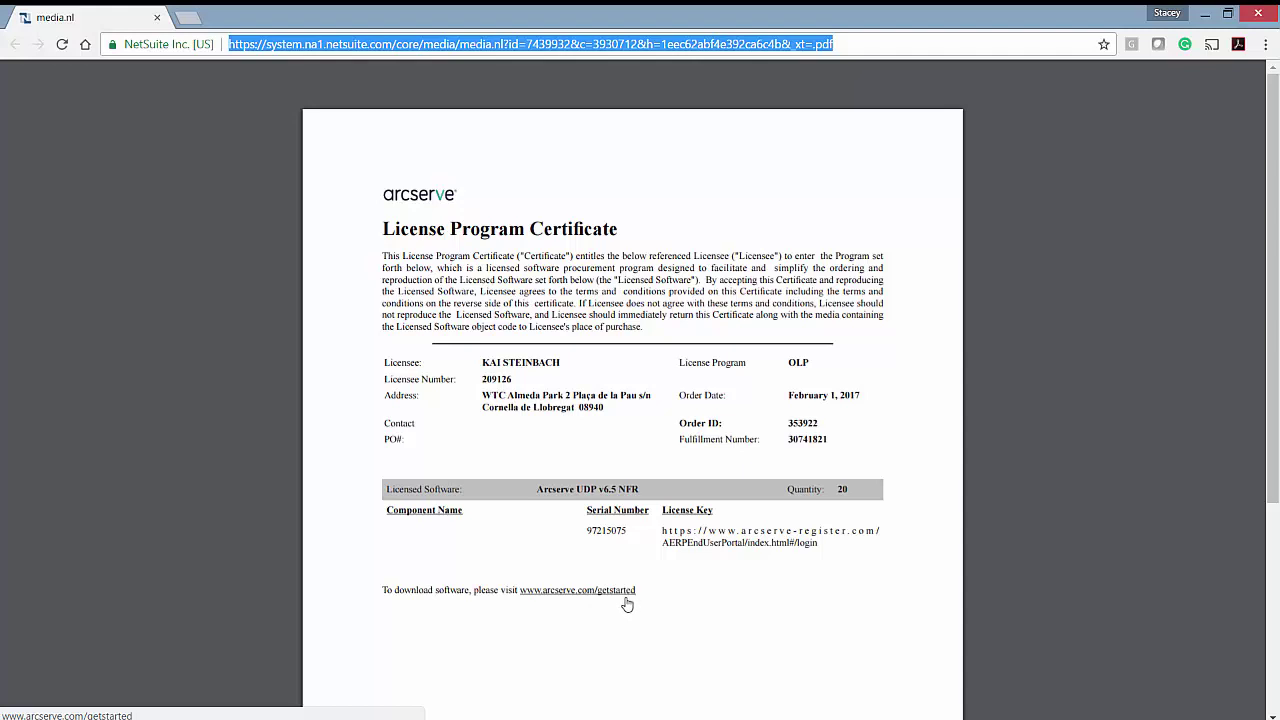
click(286, 594)
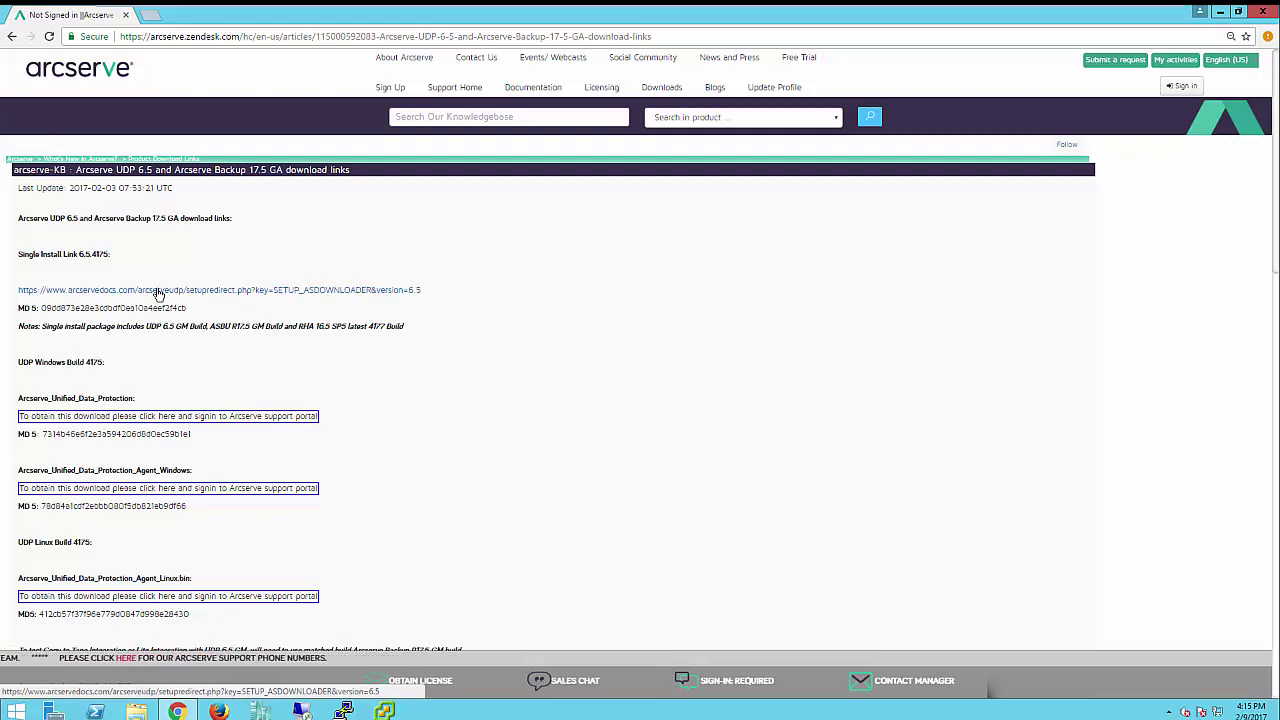
- Download and run ASDownloader.exe for UDP 6.5, then accept the end user license agreement
click(157, 290)
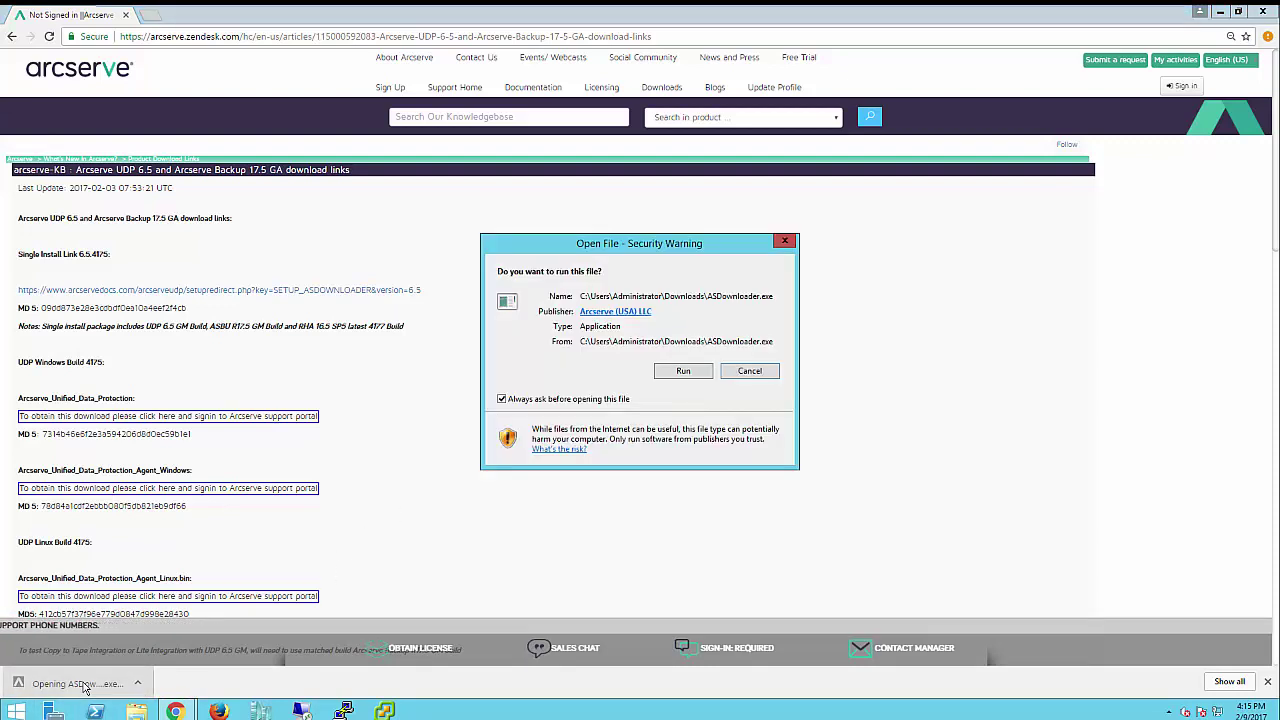
click(683, 371)
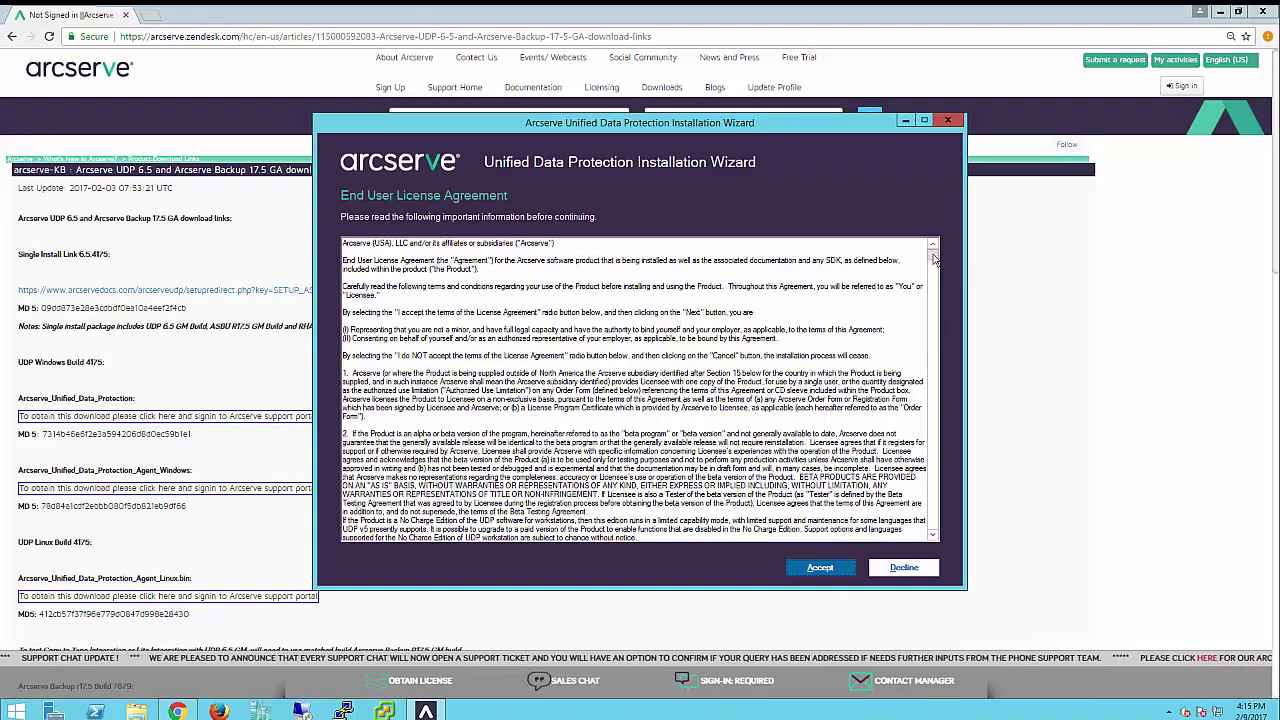
drag(932, 252, 933, 525)
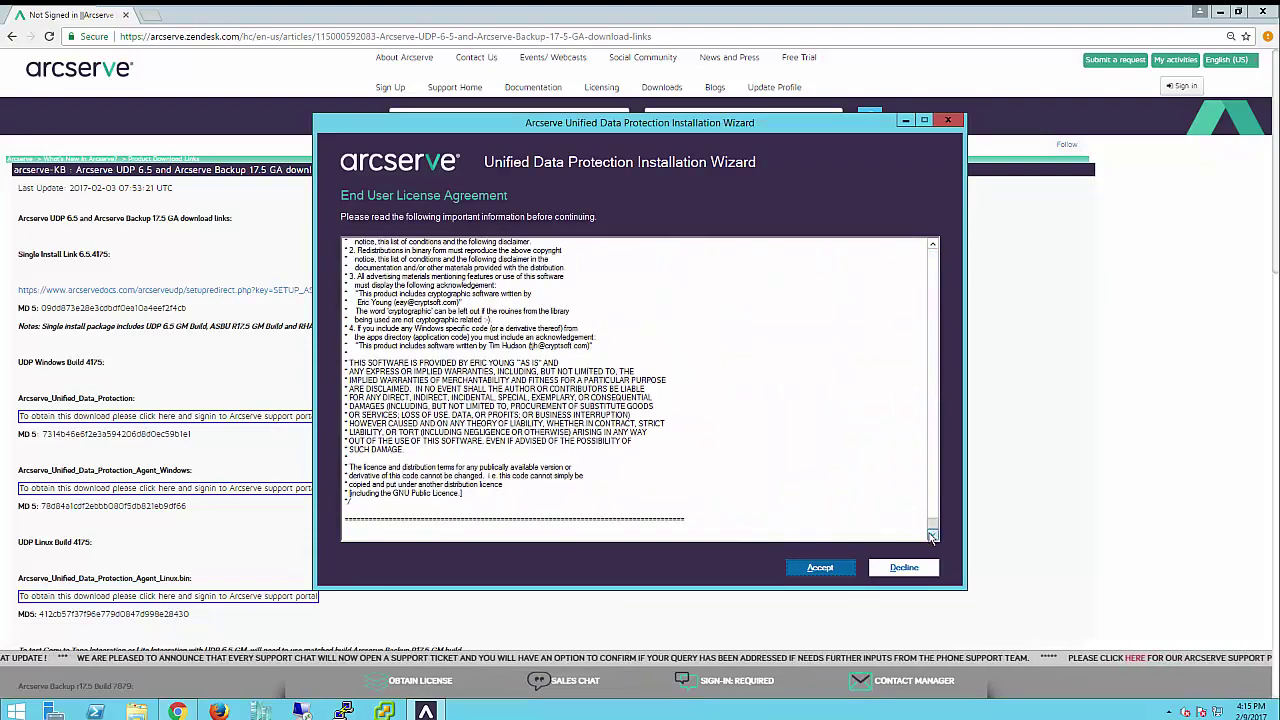
click(821, 568)
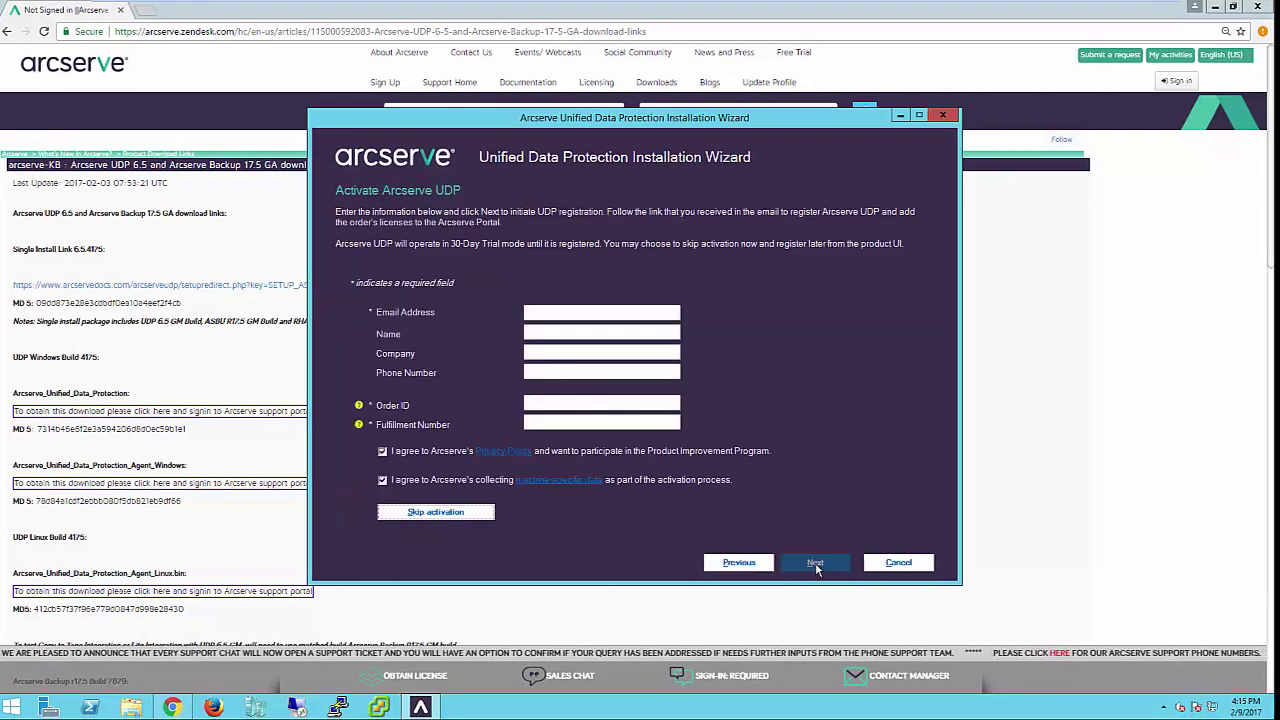
- Fill in the registrant's e-mail, name, company Arcserve and phone number for activation
click(590, 320)
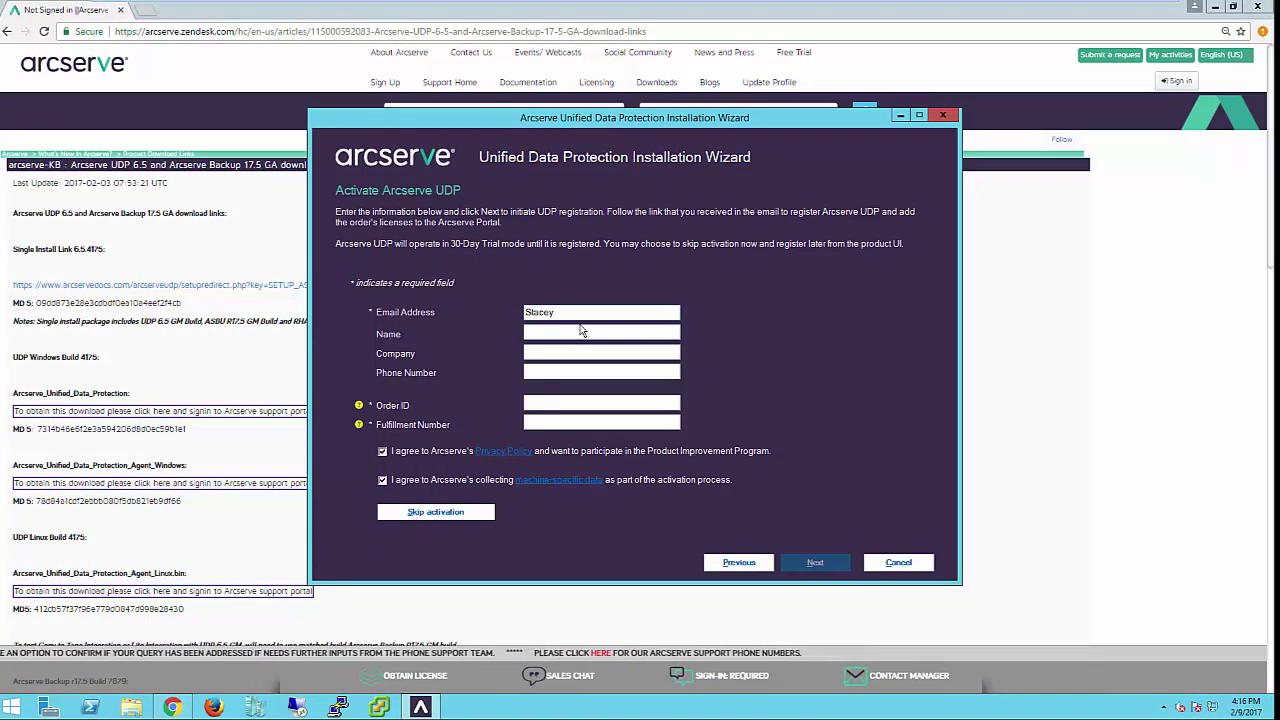
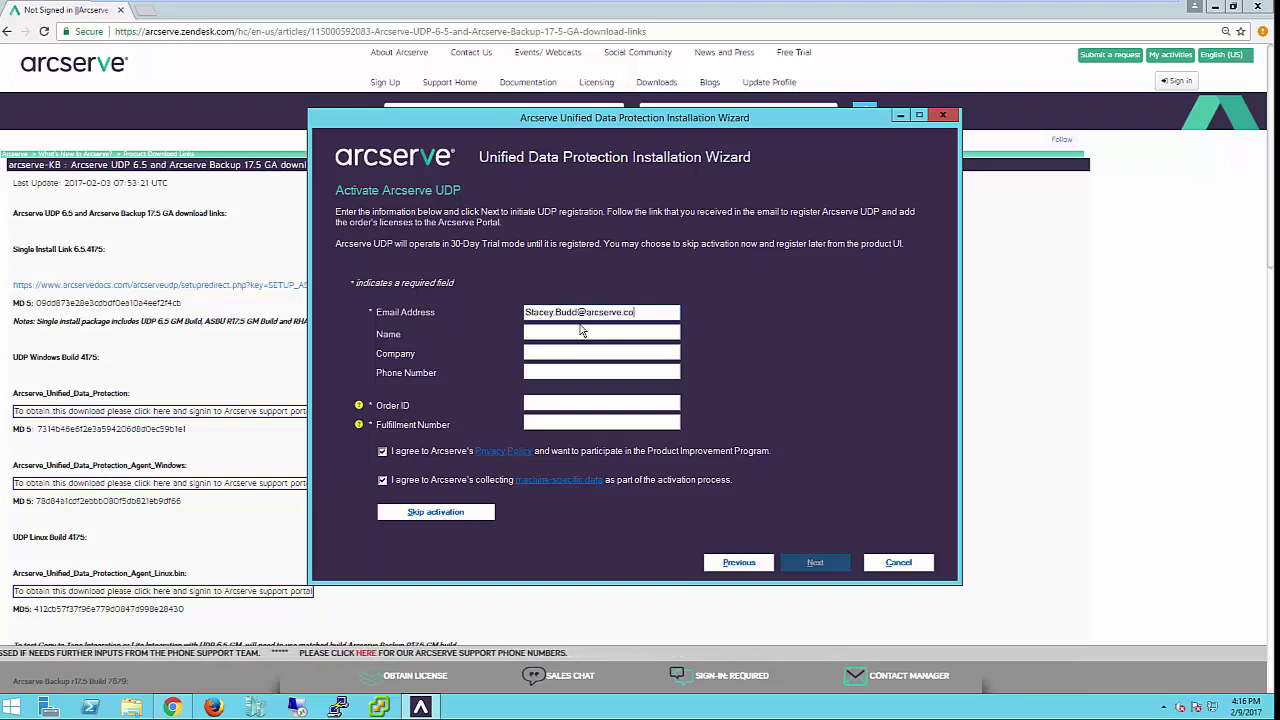
key(Tab)
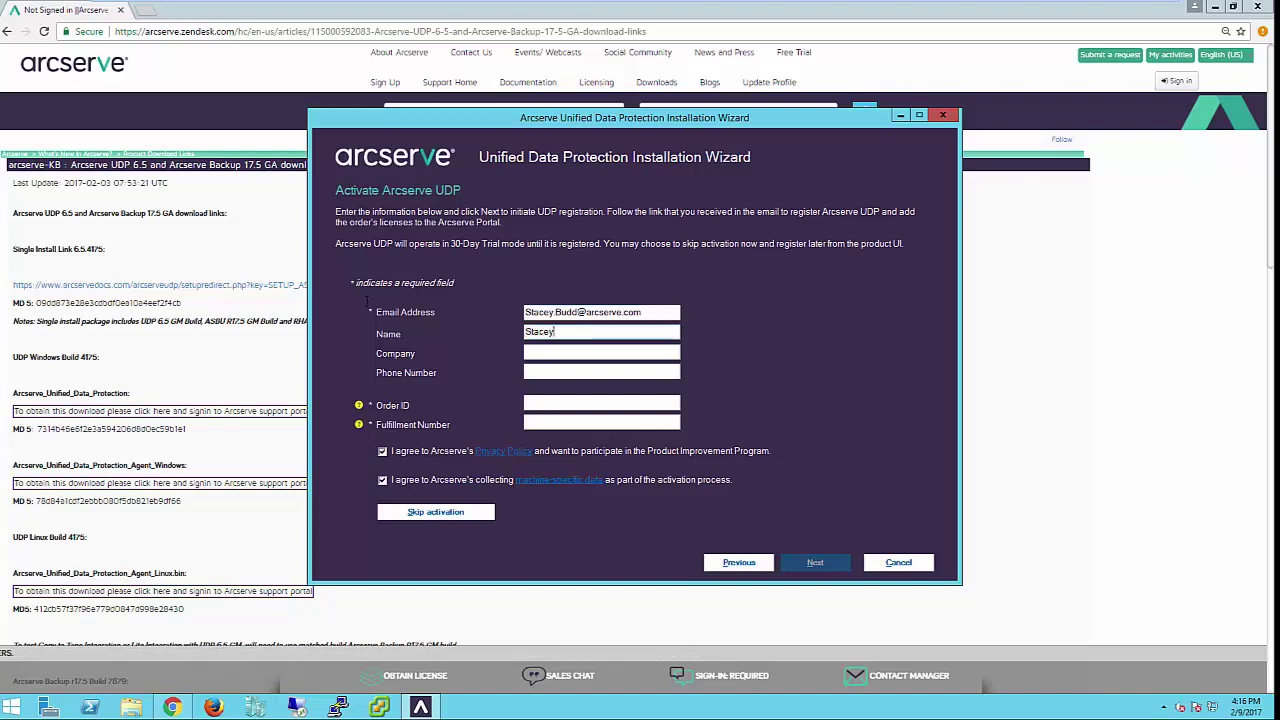
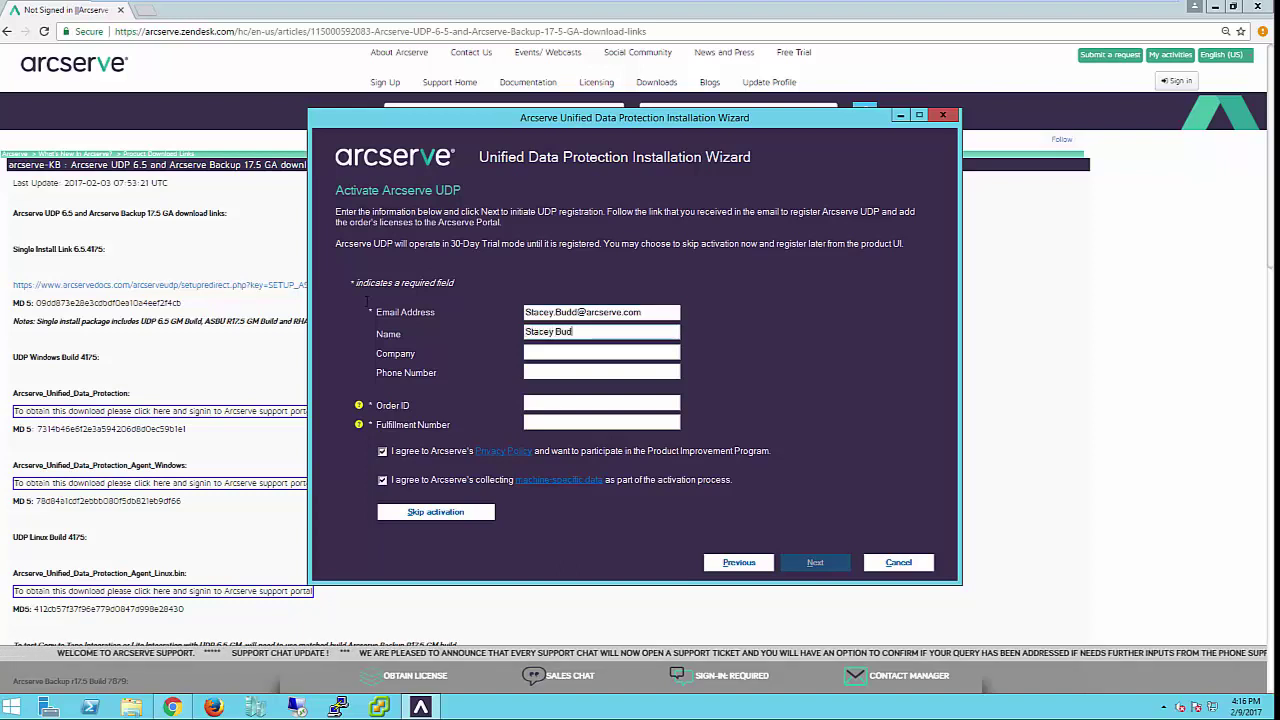
key(Tab)
text(Arcserve)
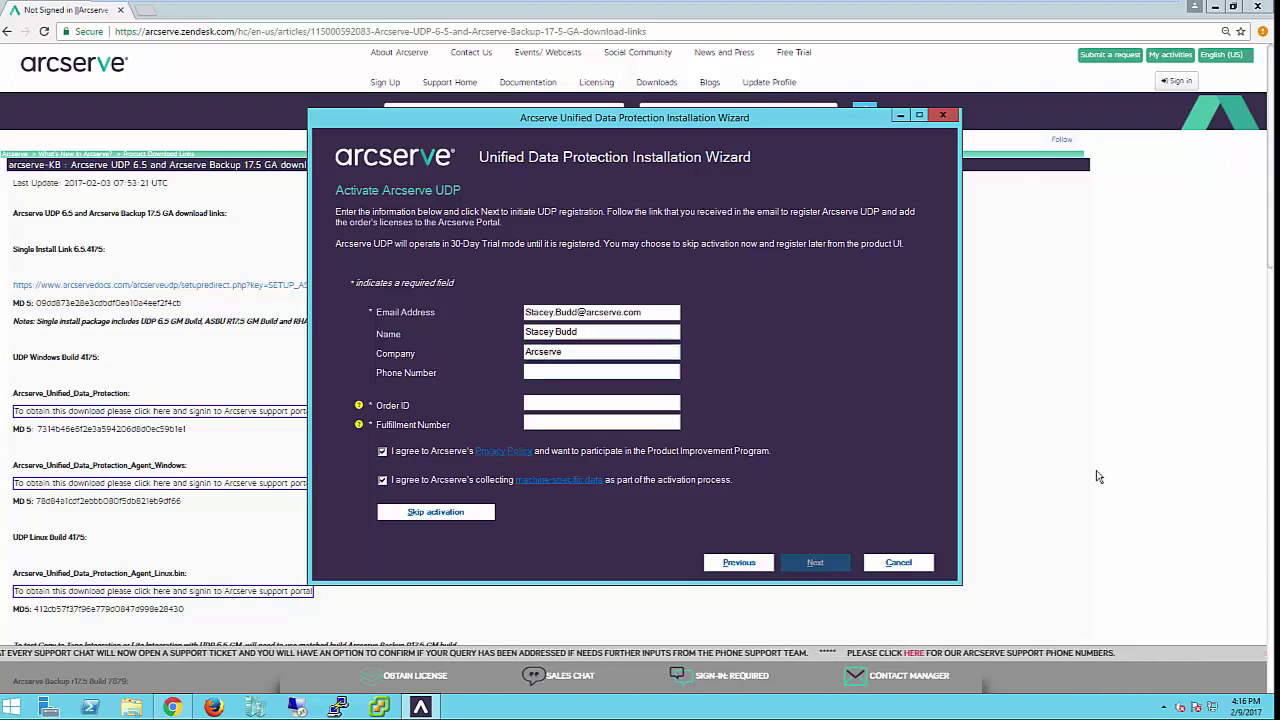
key(Tab)
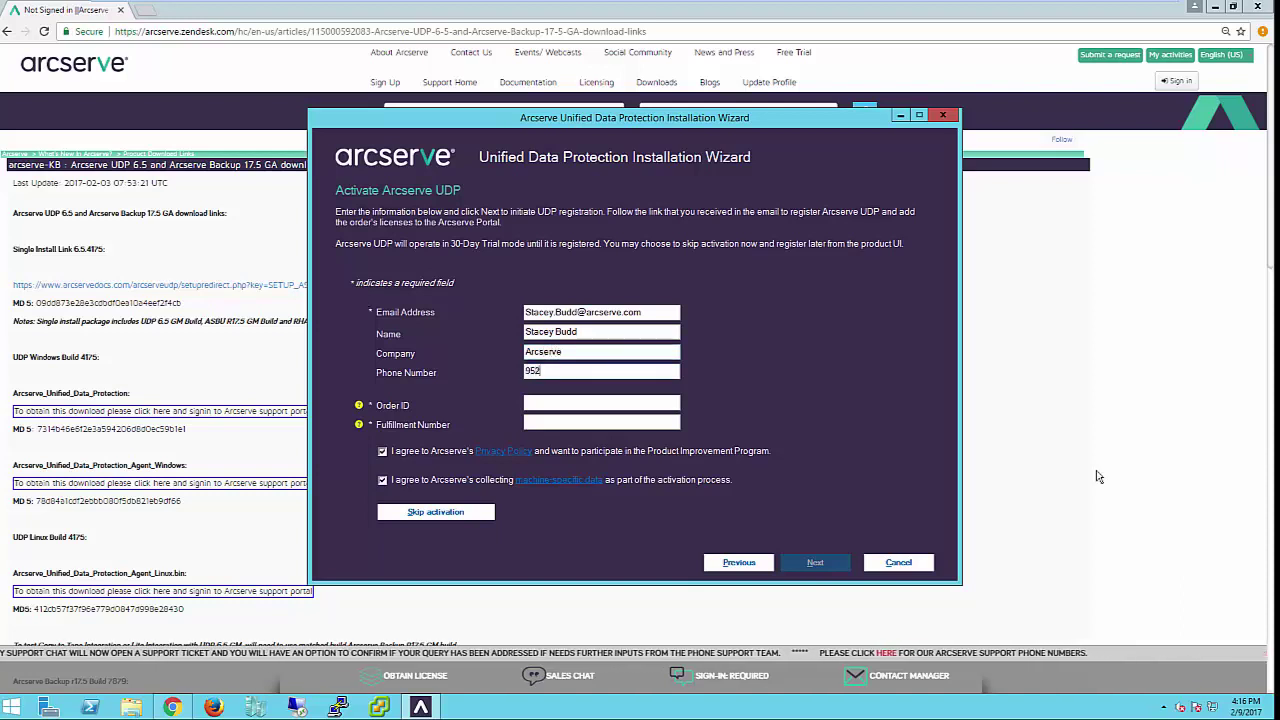
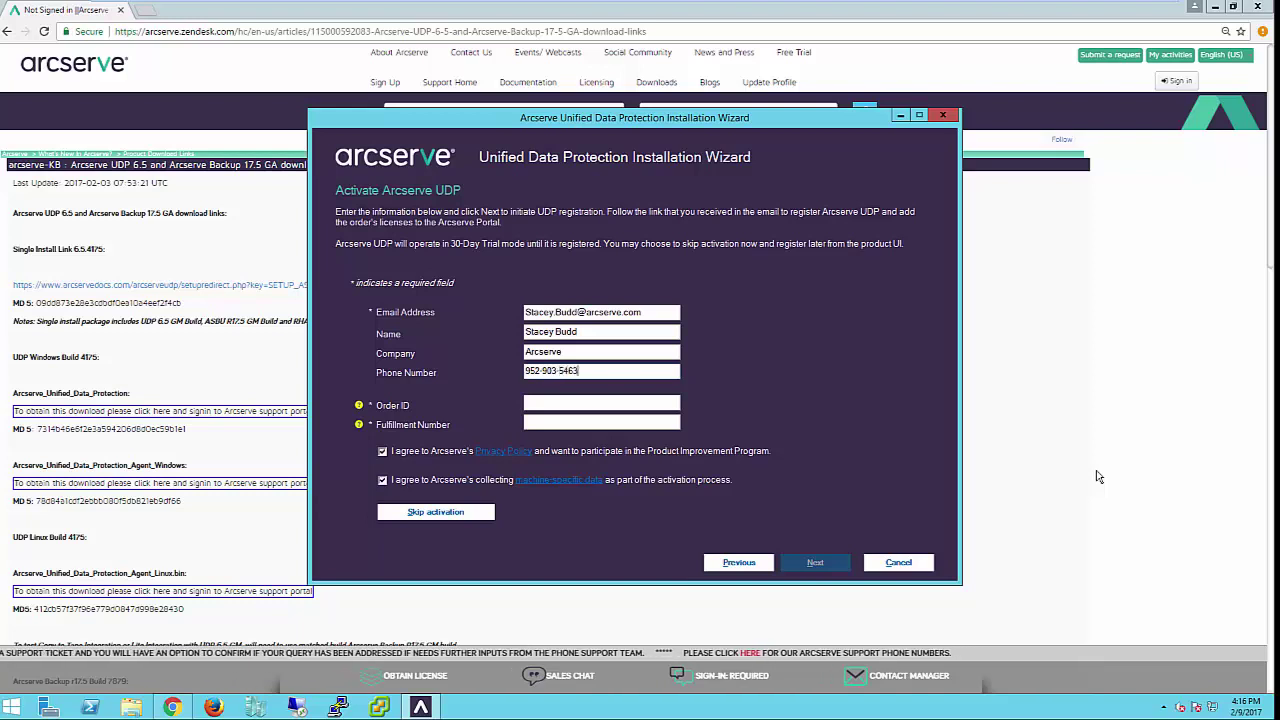
- Enter the order ID and fulfillment number, then submit the activation details
click(572, 405)
text(353)
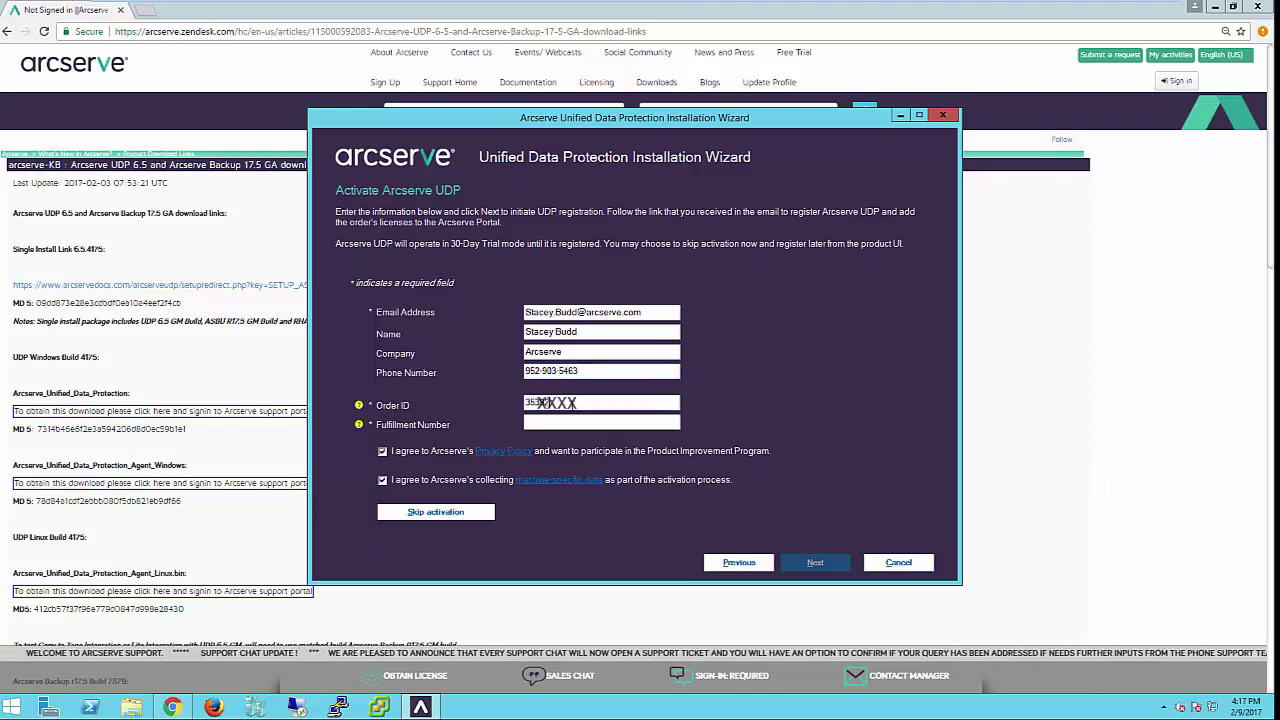
click(609, 421)
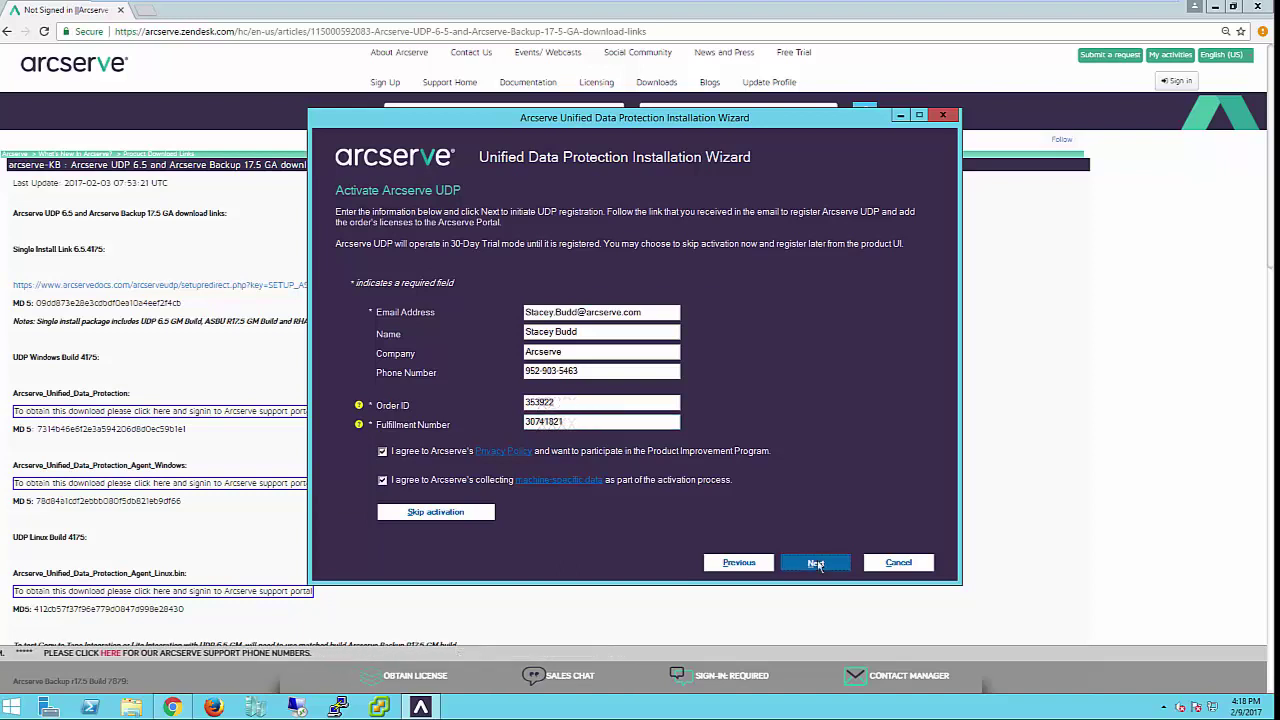
click(816, 563)
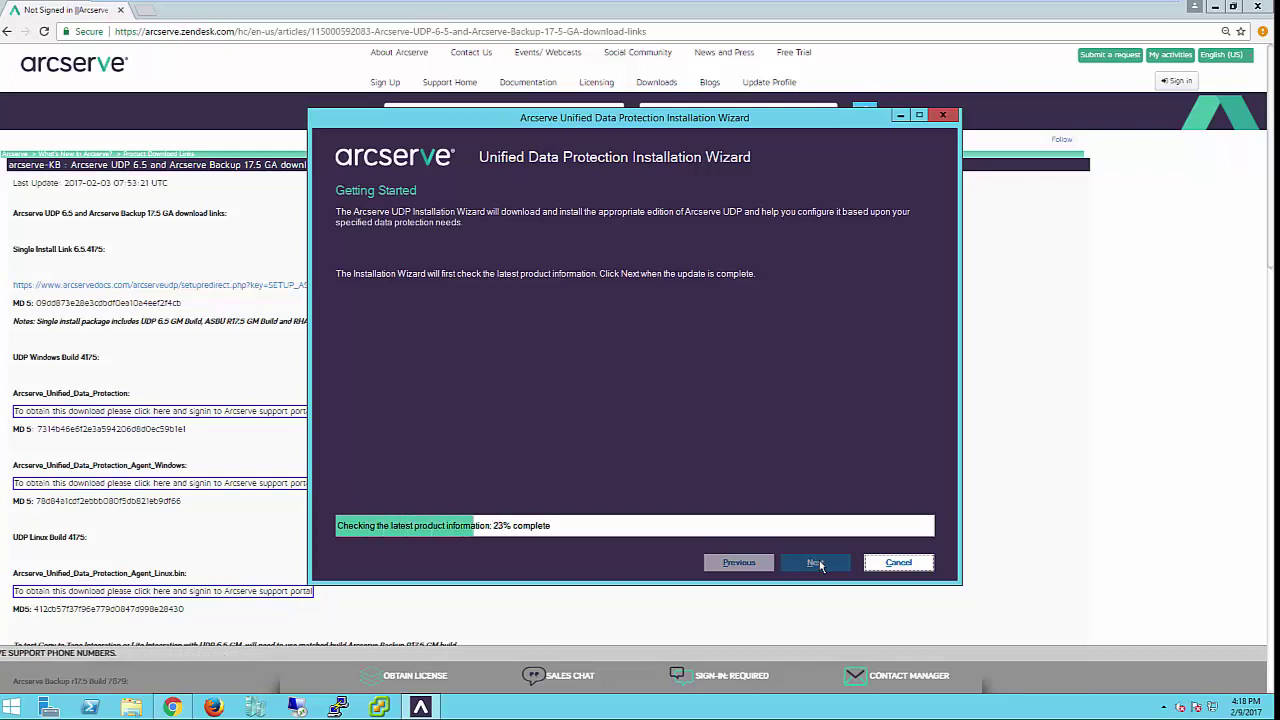
- Leave only Arcserve Unified Data Protection checked among the components to download
click(818, 564)
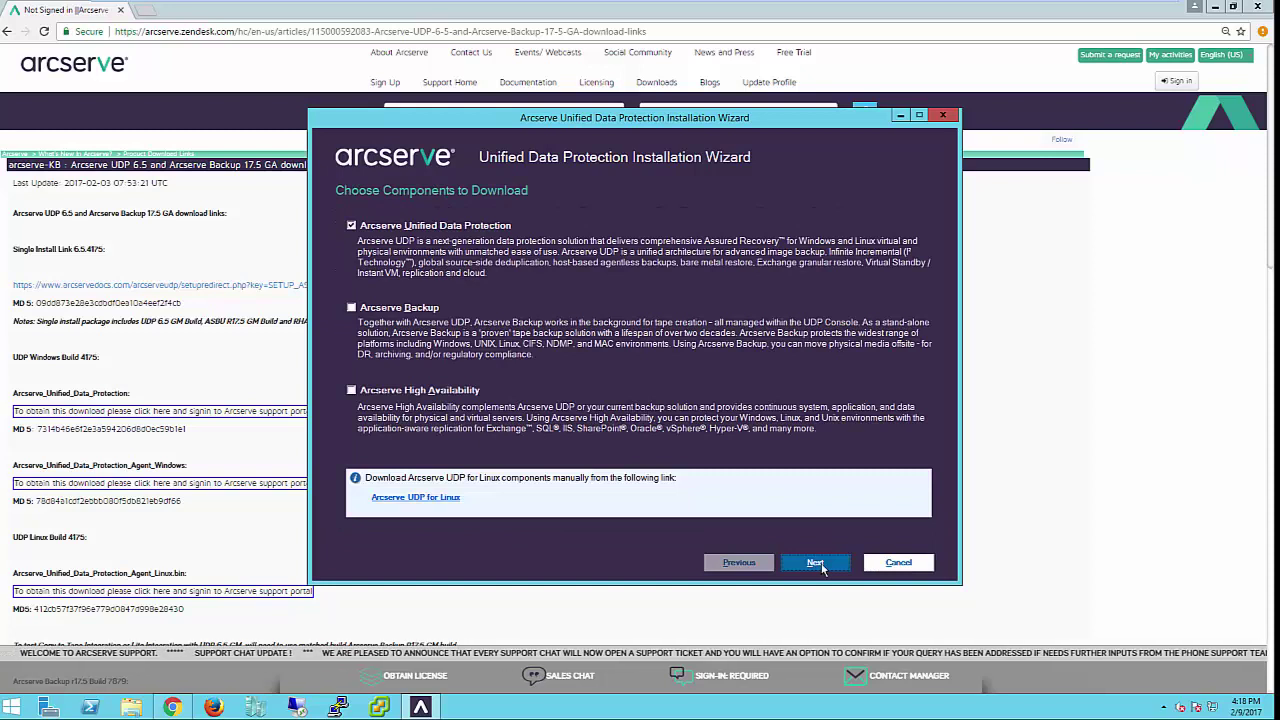
click(351, 307)
click(351, 390)
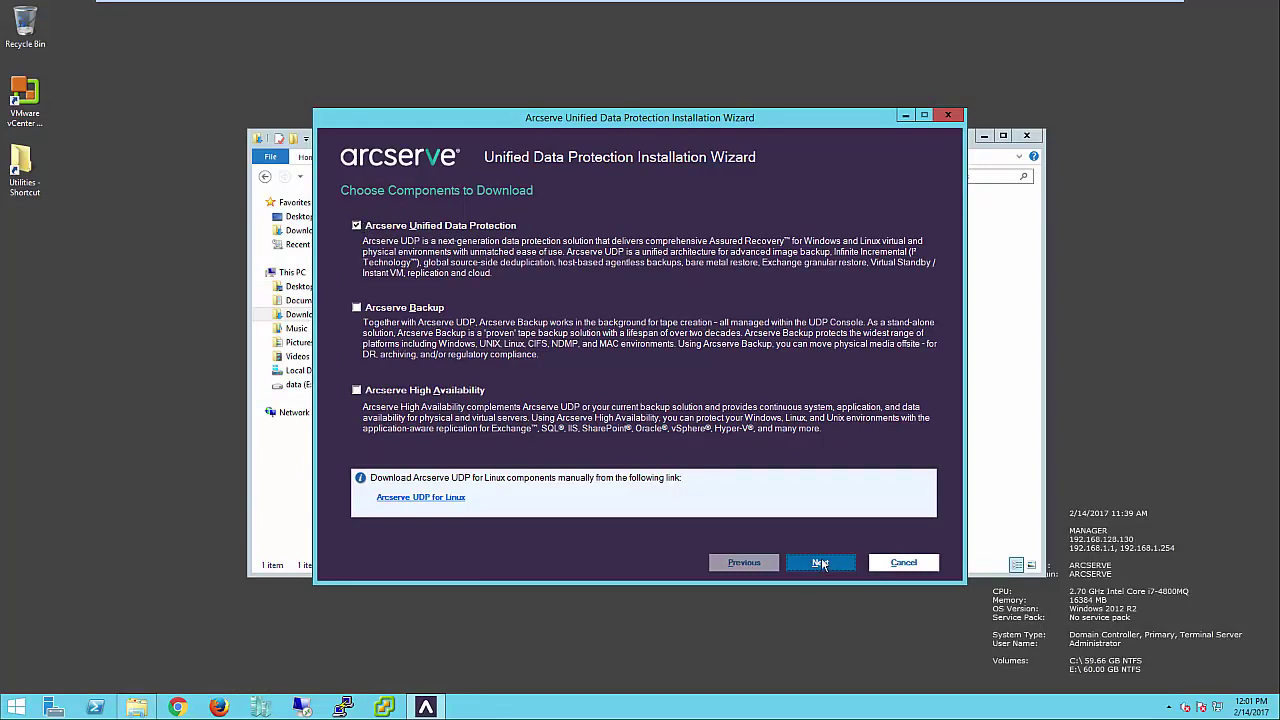
- Download Arcserve UDP to drive E: and continue to the installation method choice
click(820, 563)
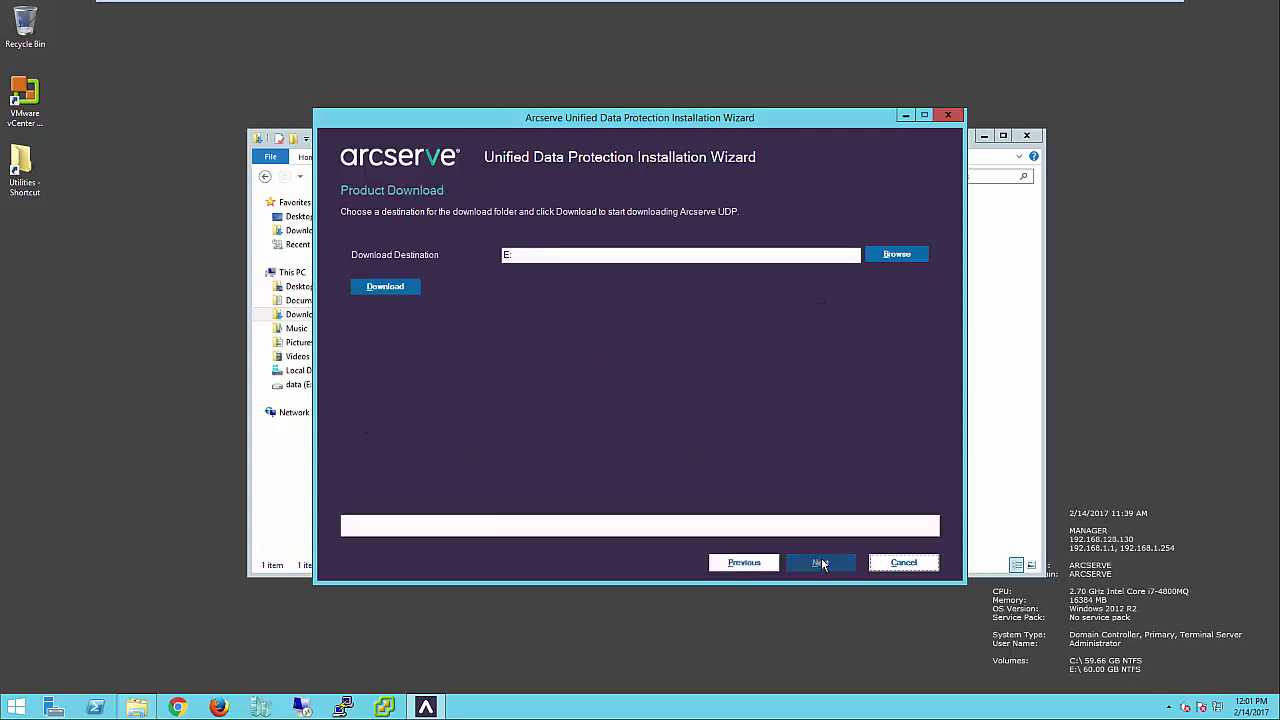
click(398, 289)
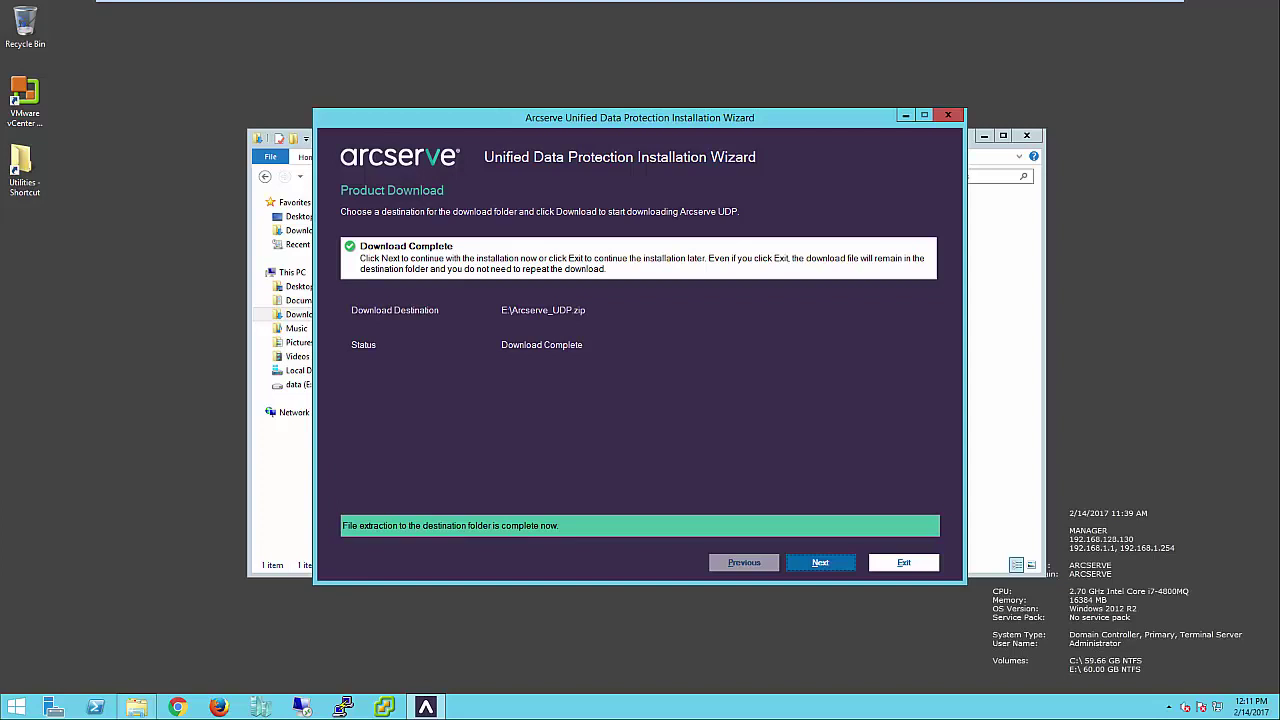
key(Return)
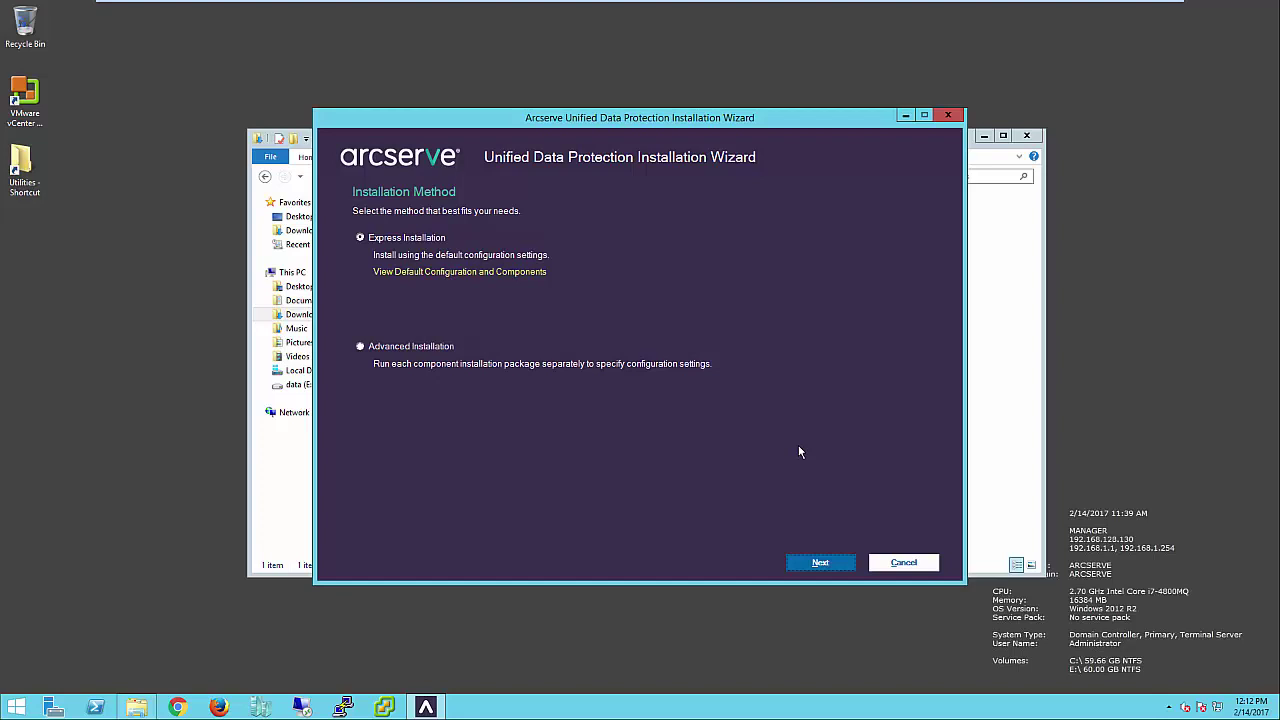
- Choose Advanced Installation and launch the Arcserve Unified Data Protection setup in English
click(363, 347)
click(820, 566)
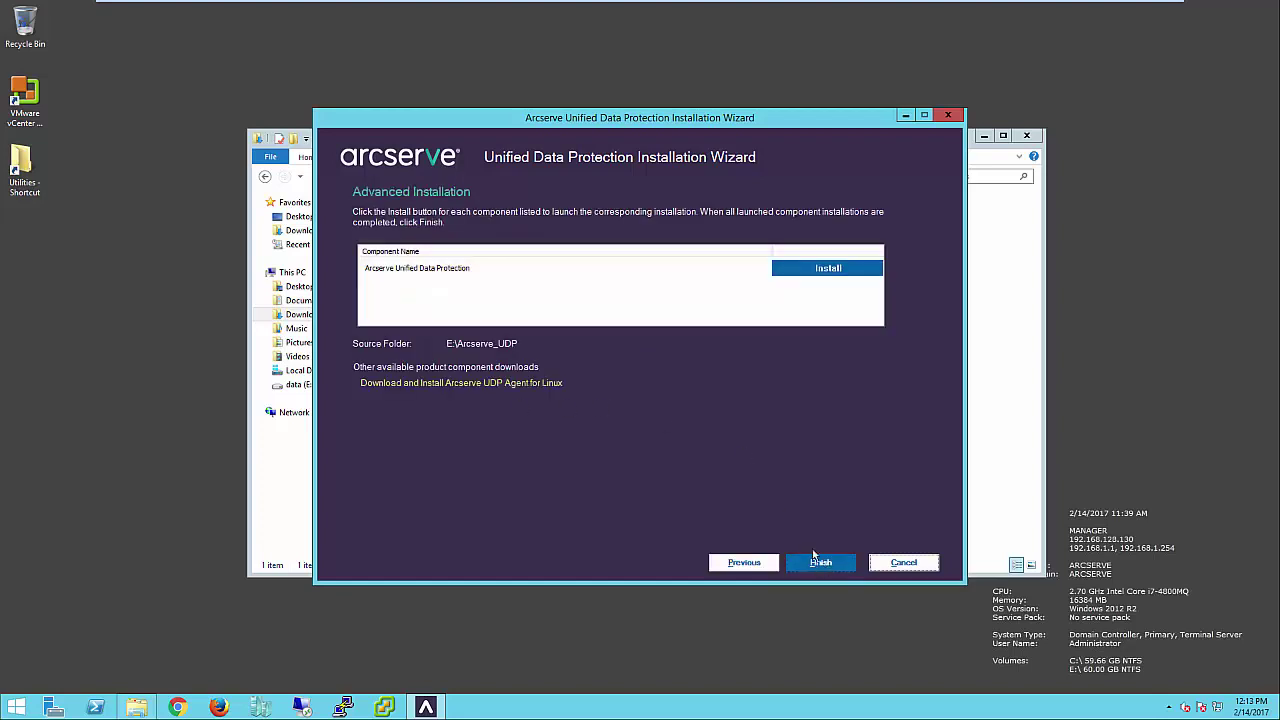
click(450, 270)
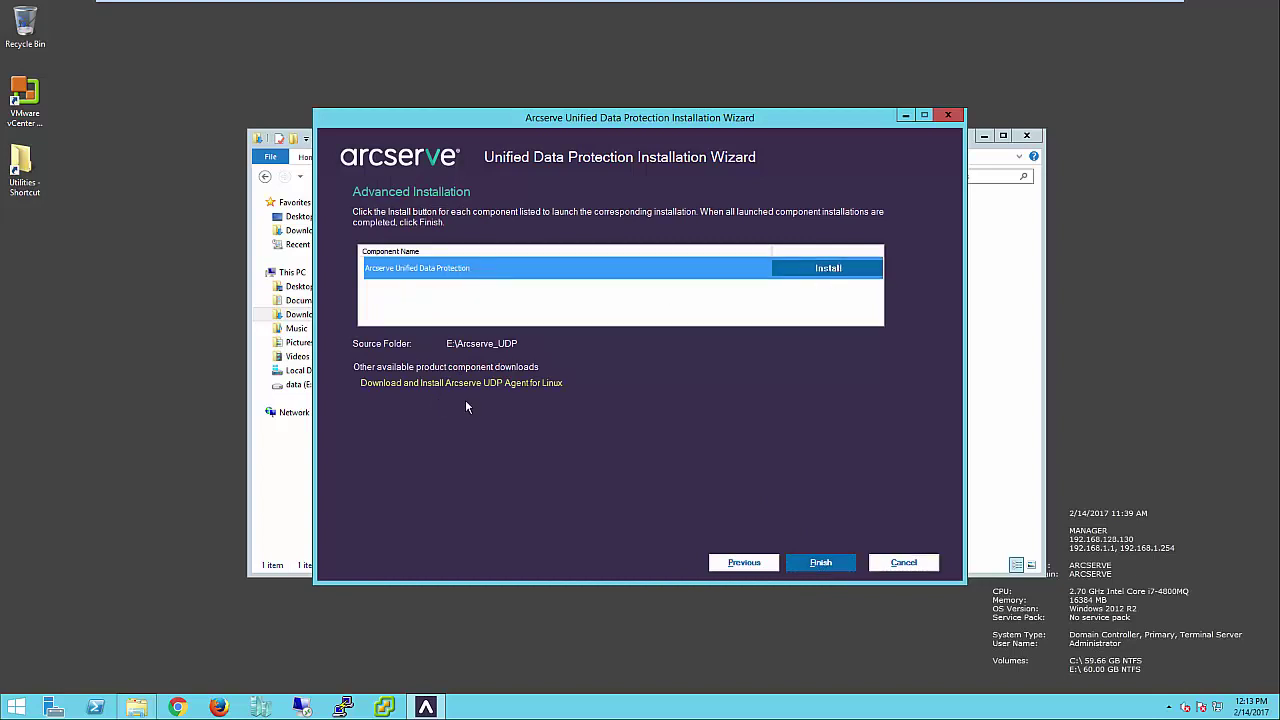
click(829, 270)
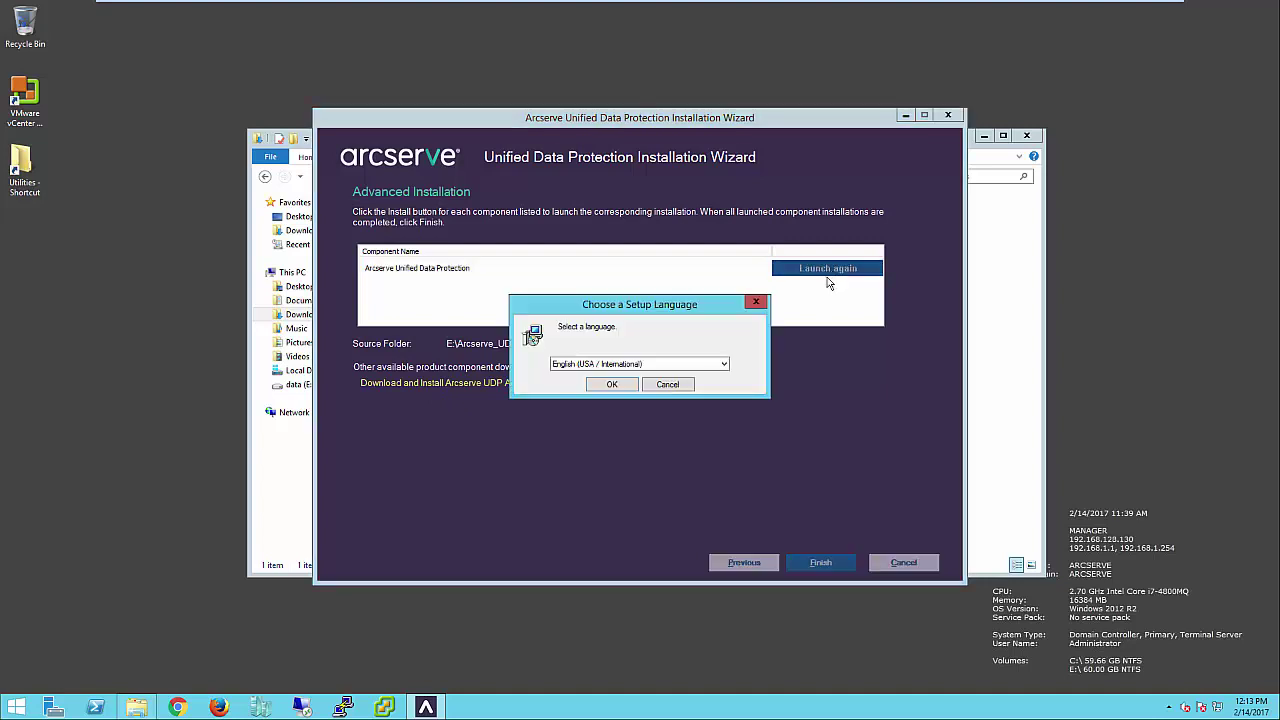
click(617, 386)
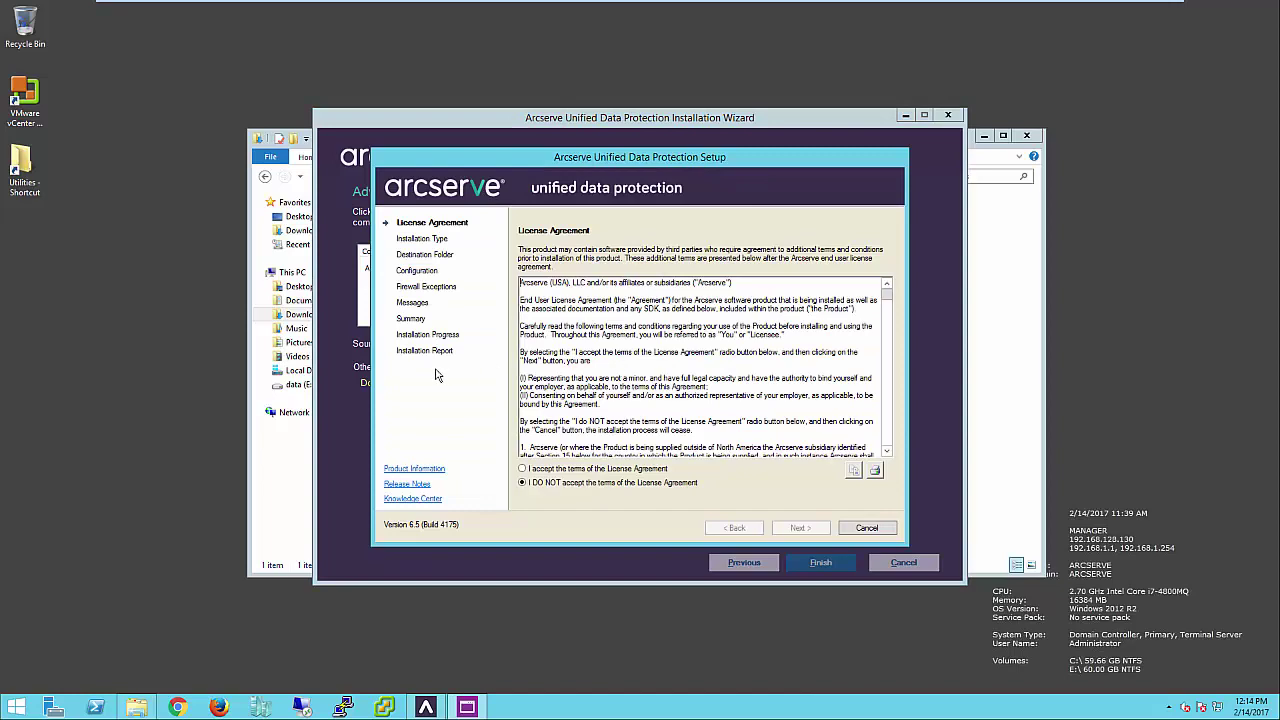
- Accept the license terms and choose the Arcserve Unified Data Protection - Full installation
drag(887, 292, 898, 462)
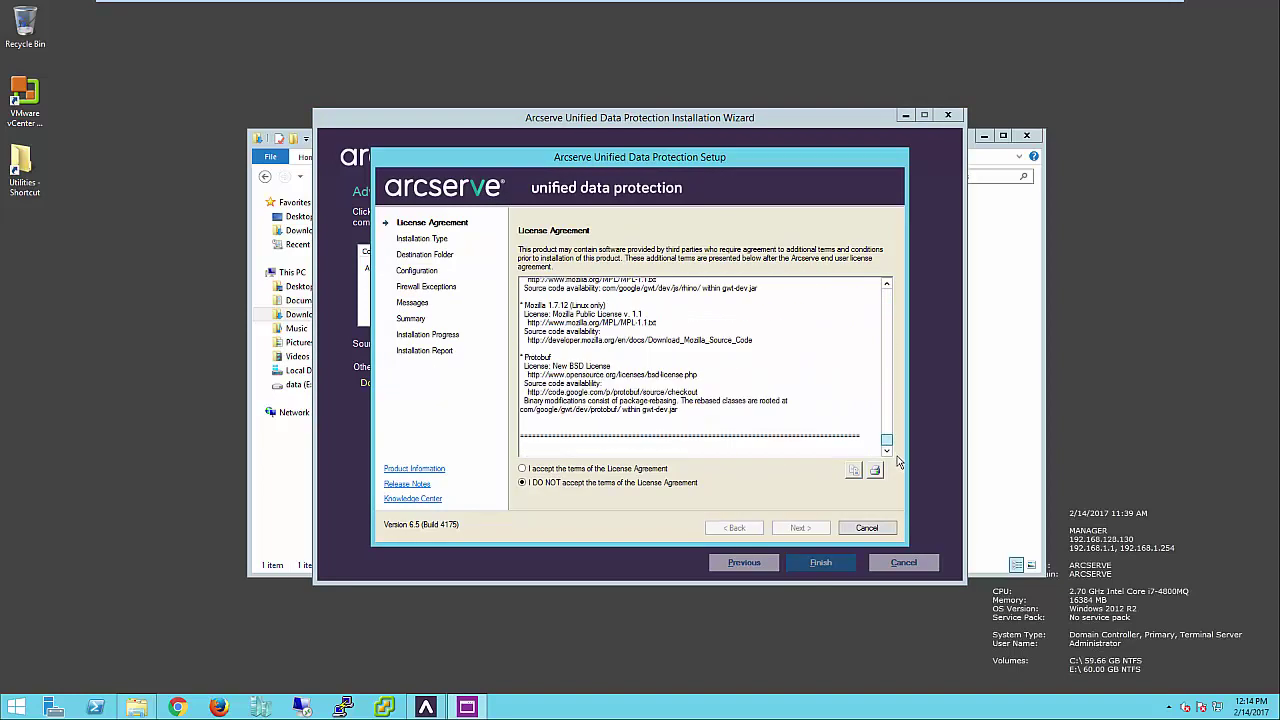
click(522, 468)
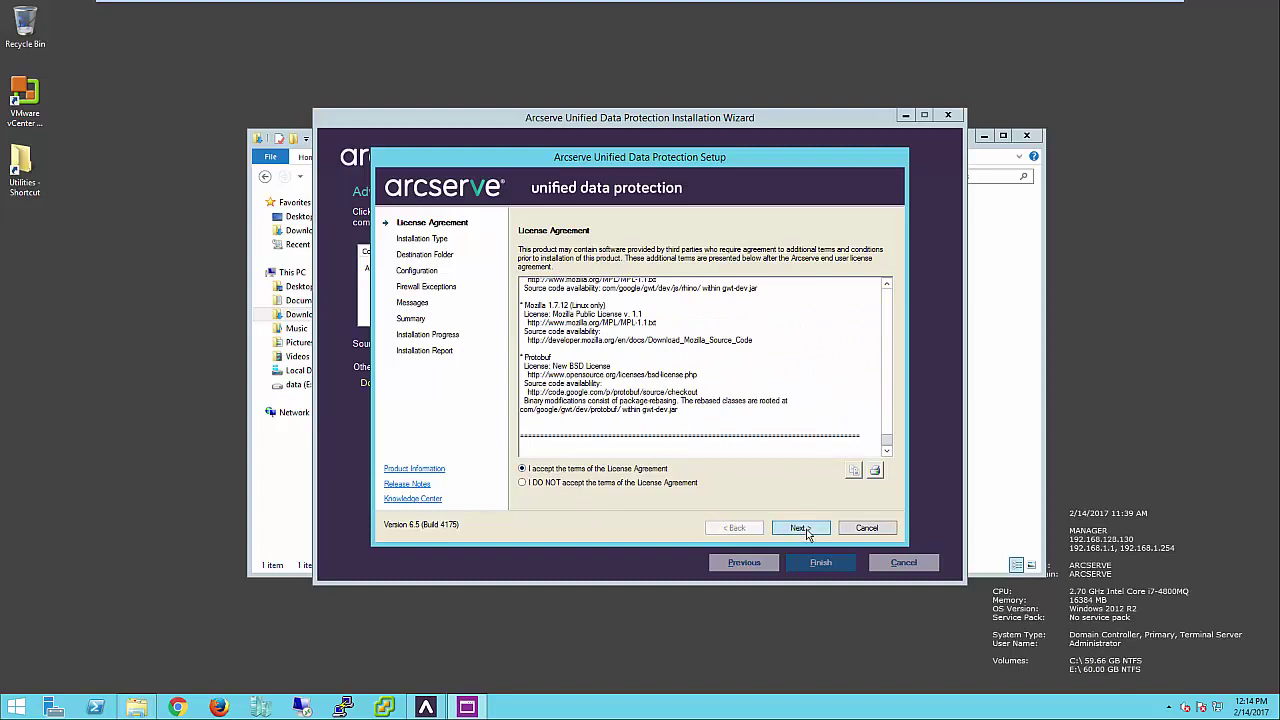
click(804, 530)
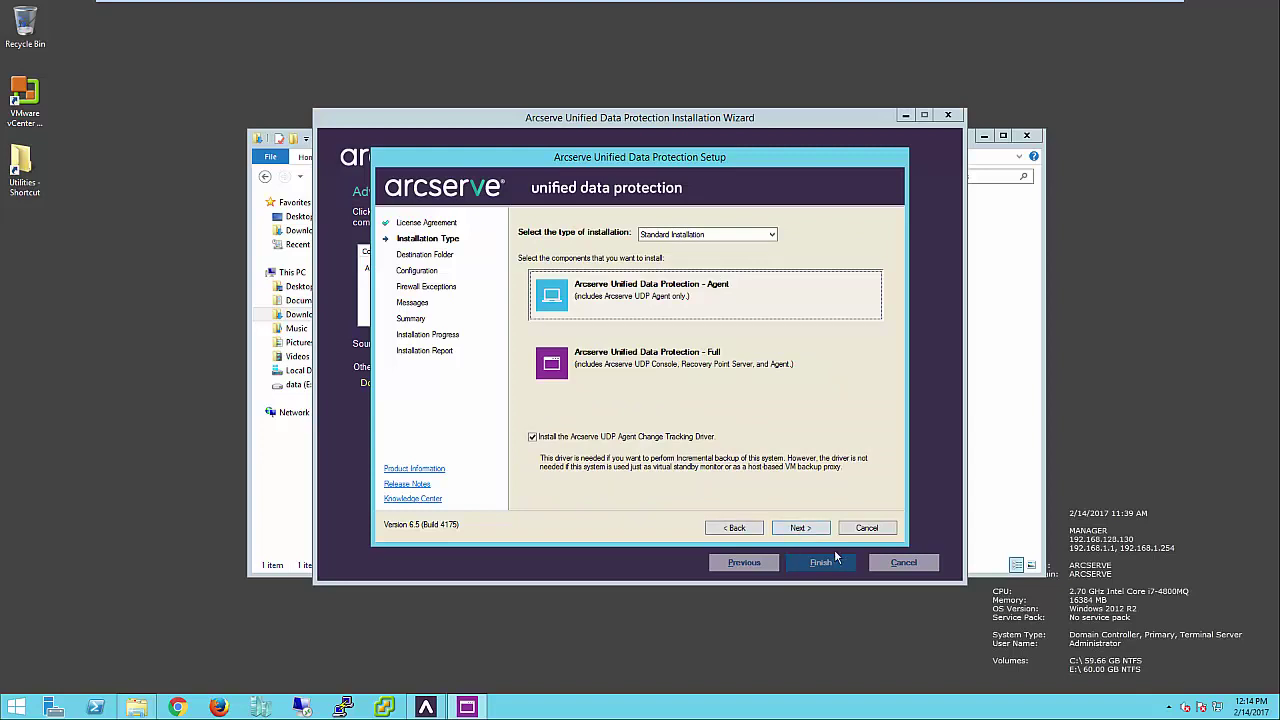
click(743, 359)
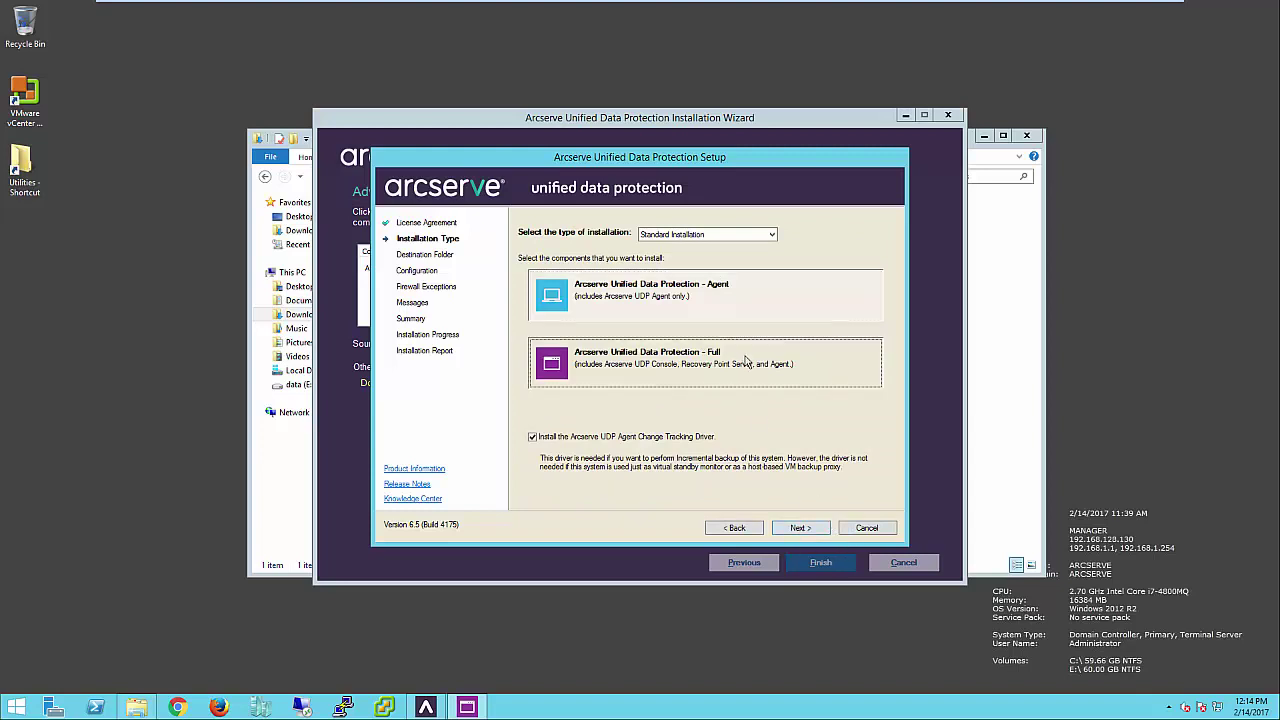
click(800, 528)
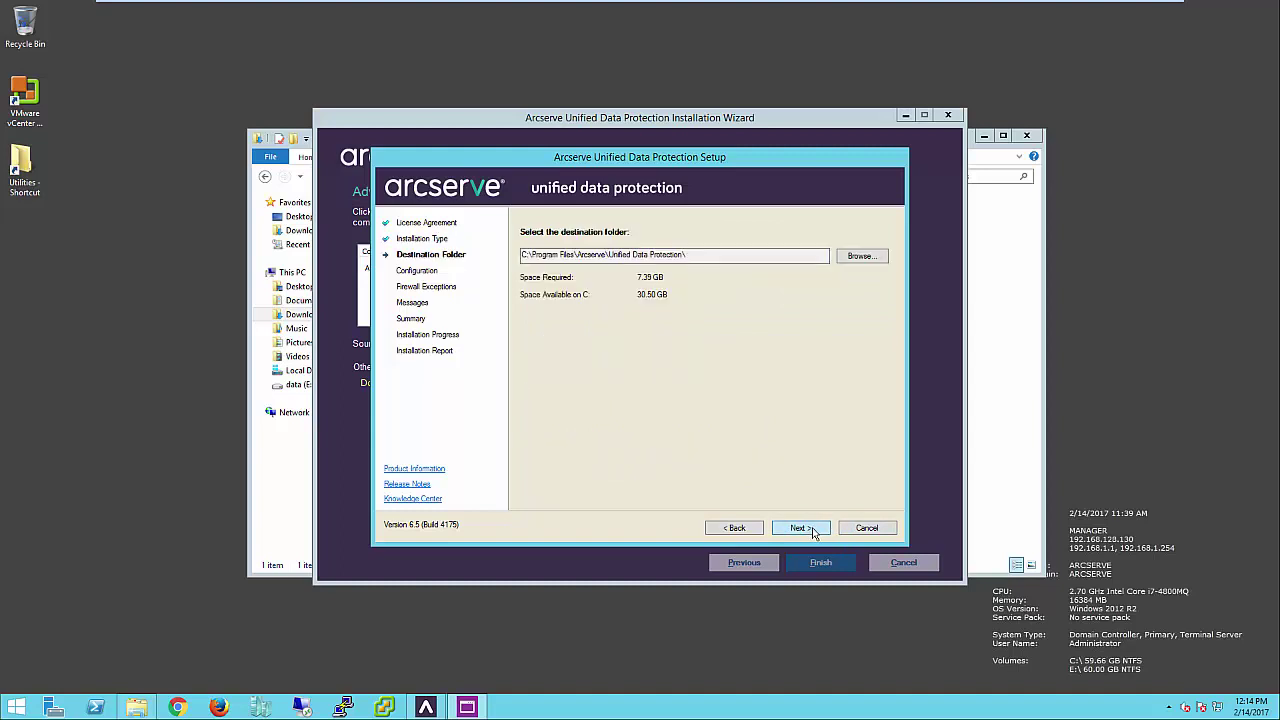
- Keep the default folder, set HTTPS as the protocol, and enter the administrator password
click(801, 528)
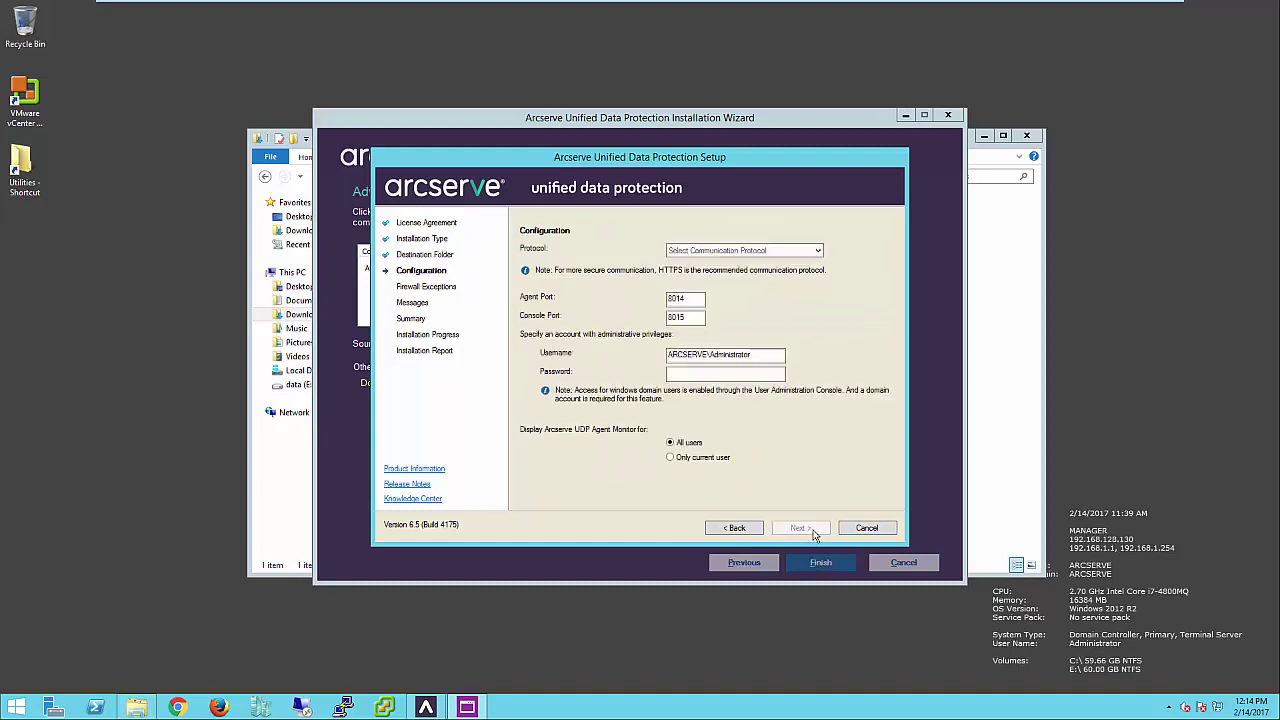
click(818, 250)
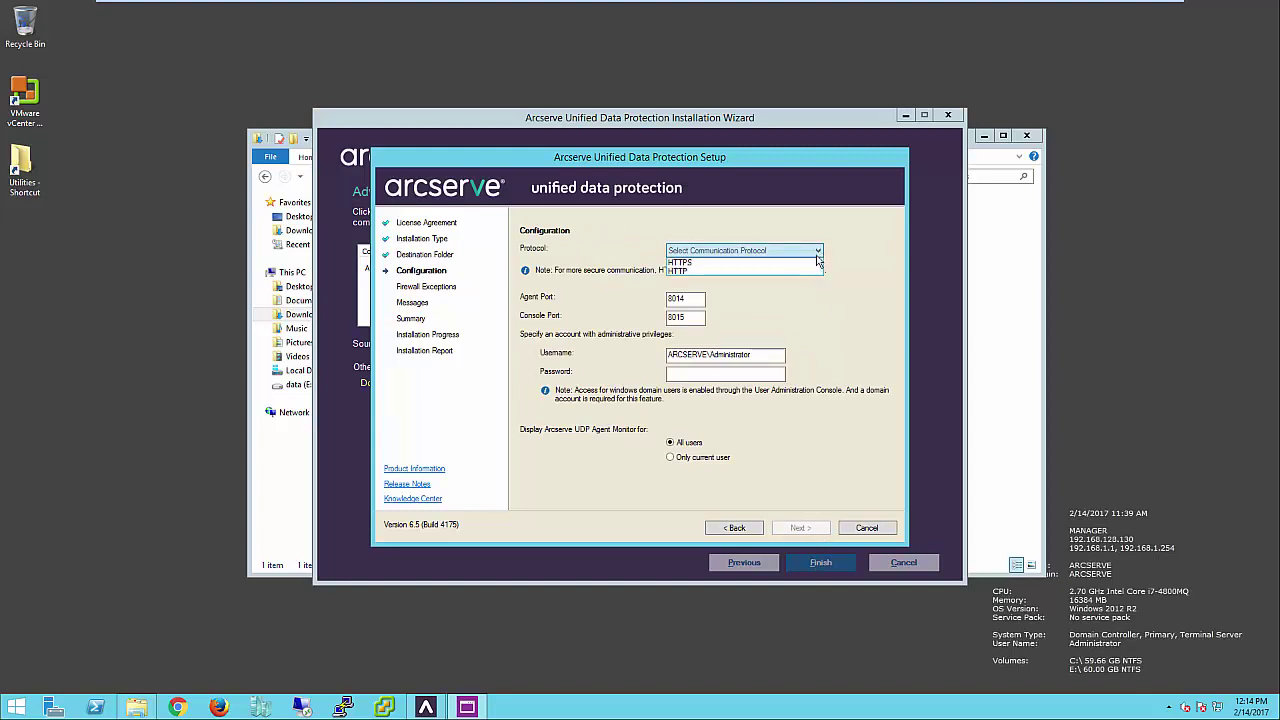
click(760, 262)
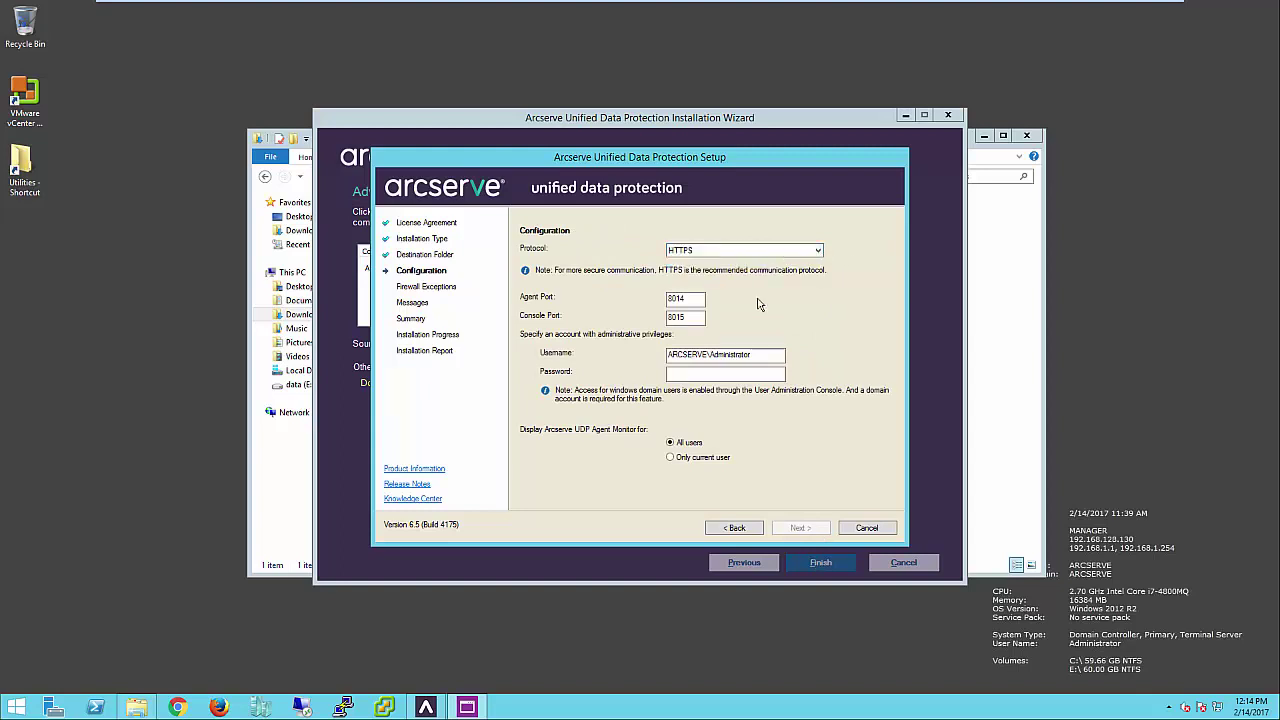
click(726, 373)
text(********)
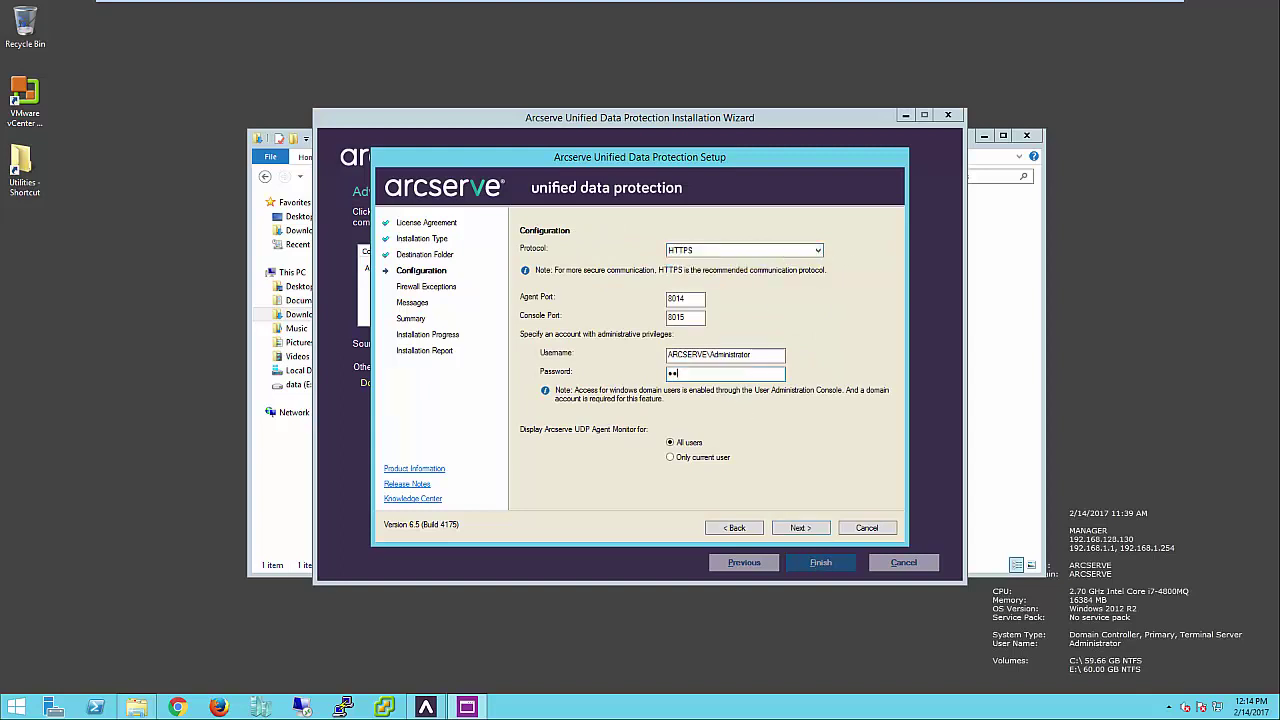
text(*******)
click(810, 531)
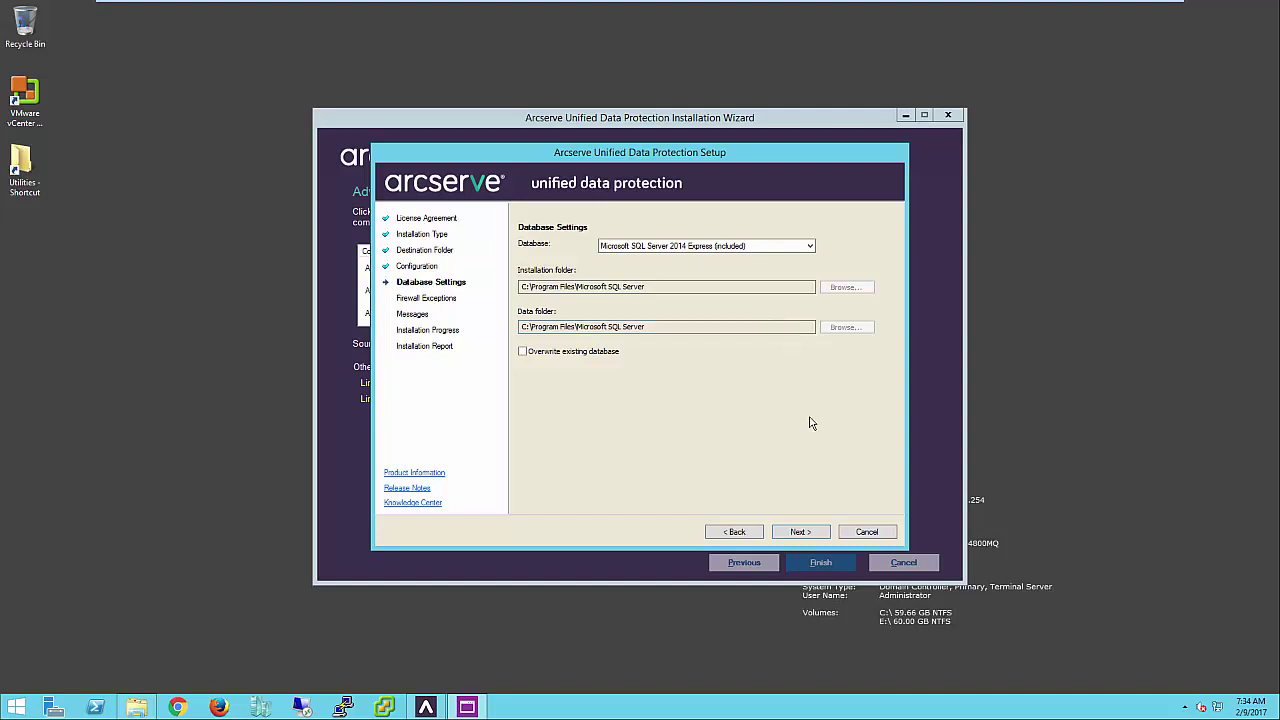
- Keep SQL Server 2014 Express as the database, accept firewall exceptions, and install
click(810, 247)
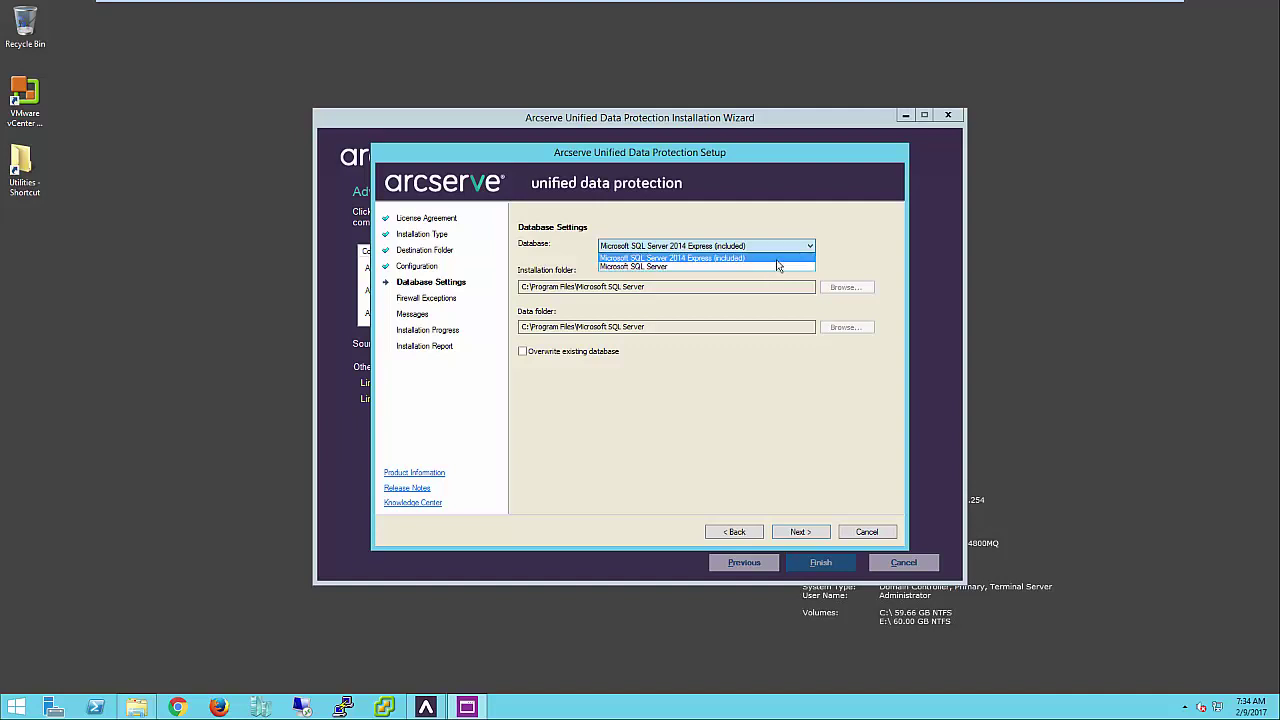
click(777, 259)
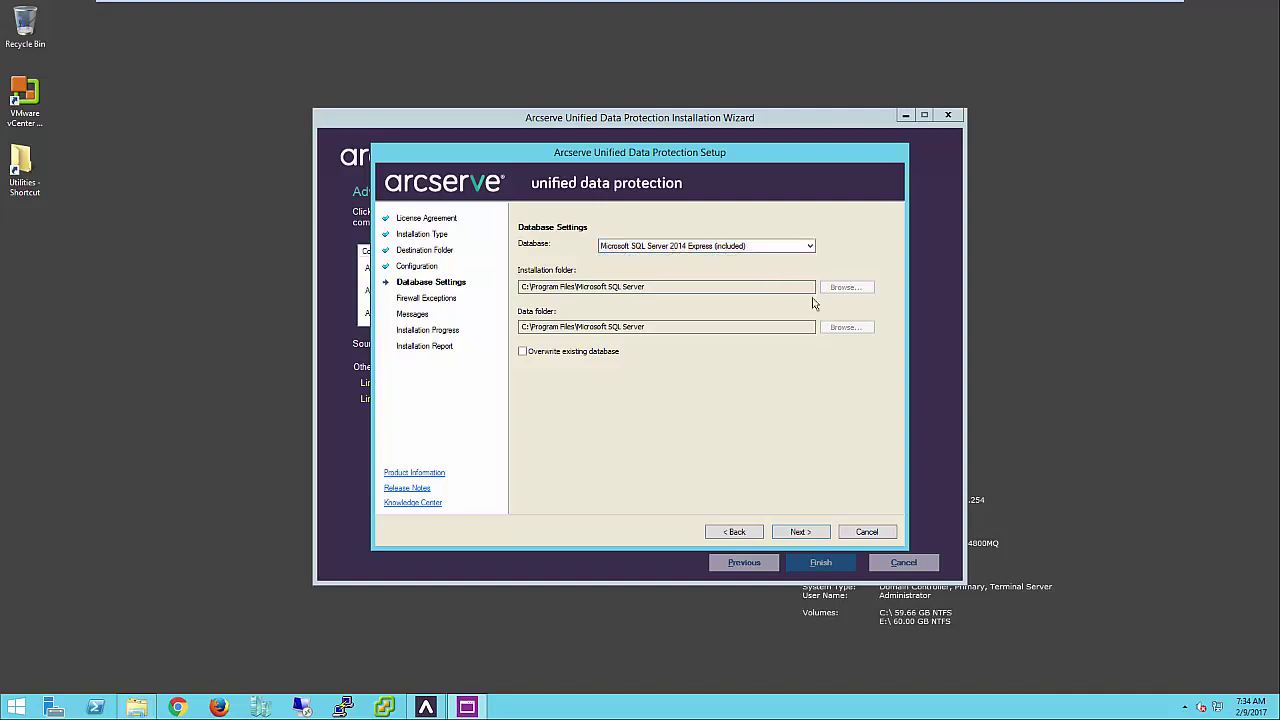
click(812, 535)
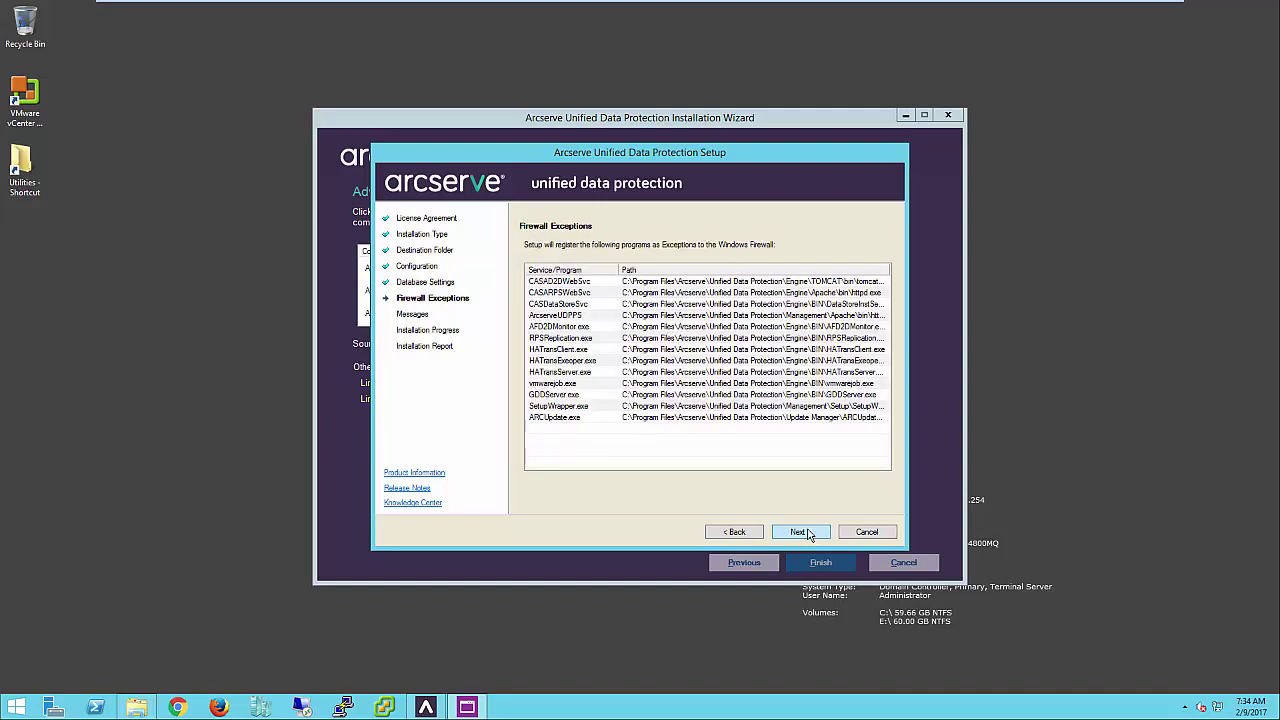
click(808, 533)
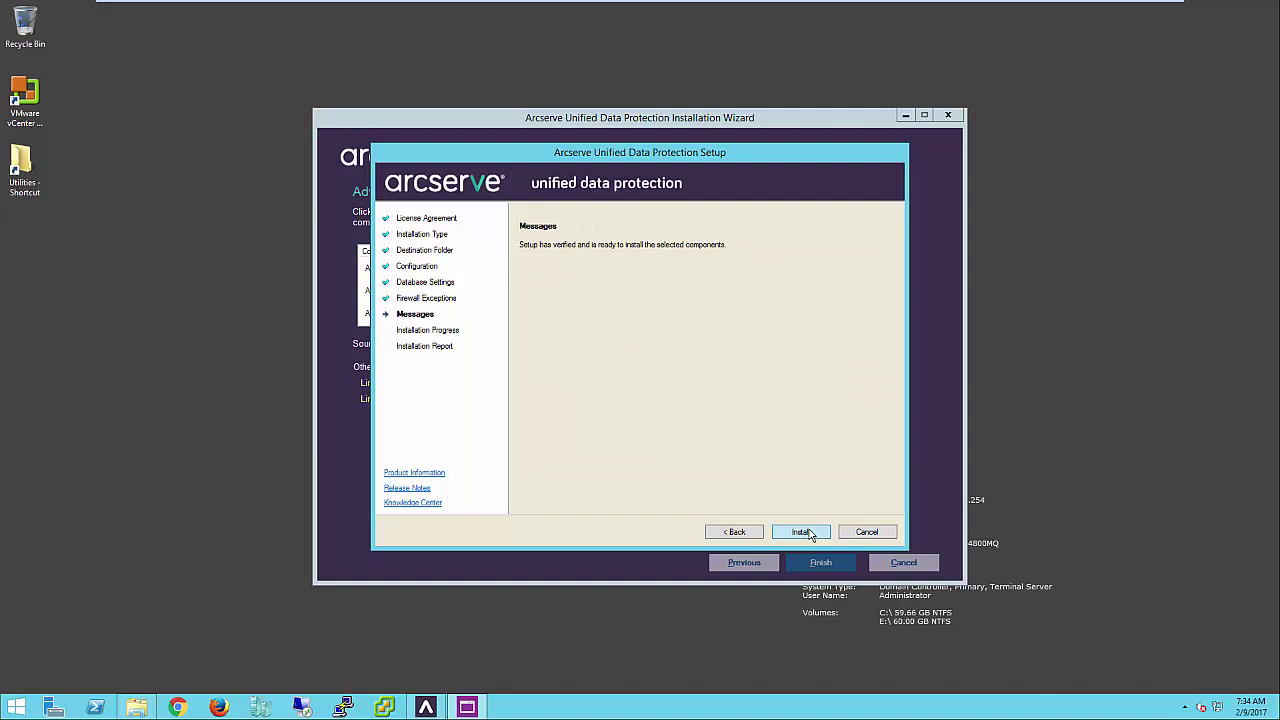
click(805, 532)
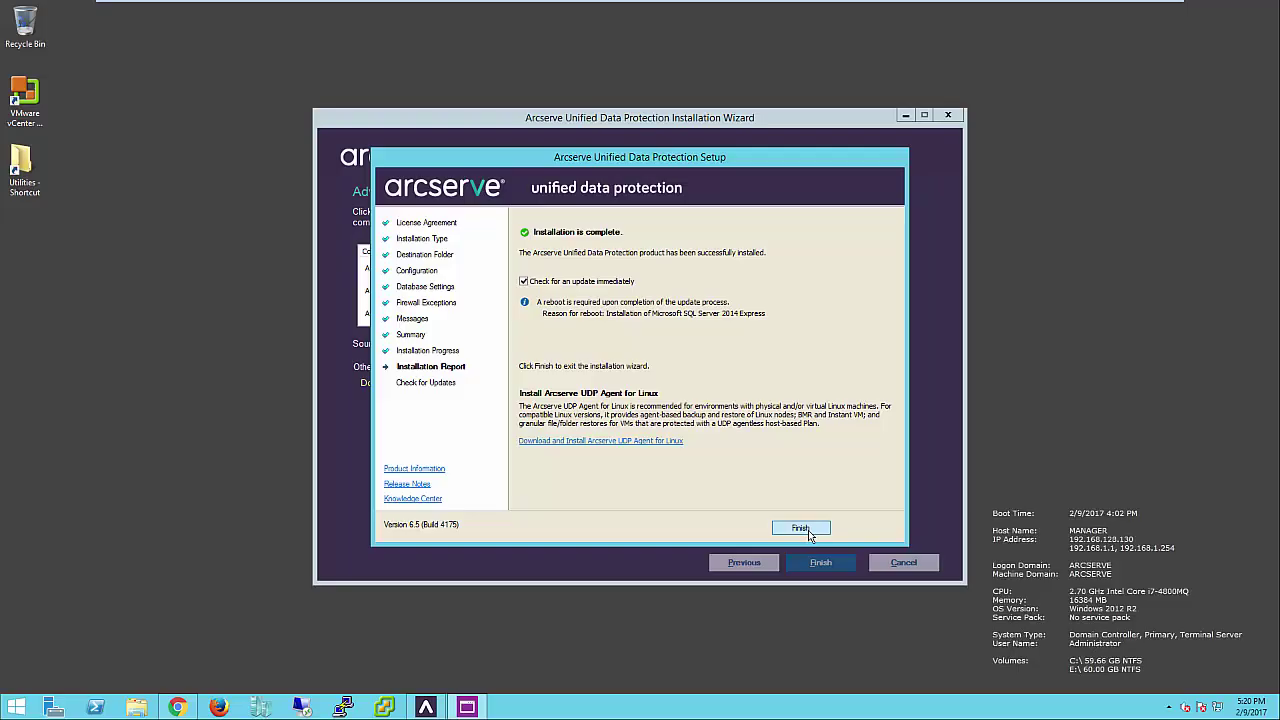
- Finish setup, run the update check (no updates found), and restart the system
click(808, 530)
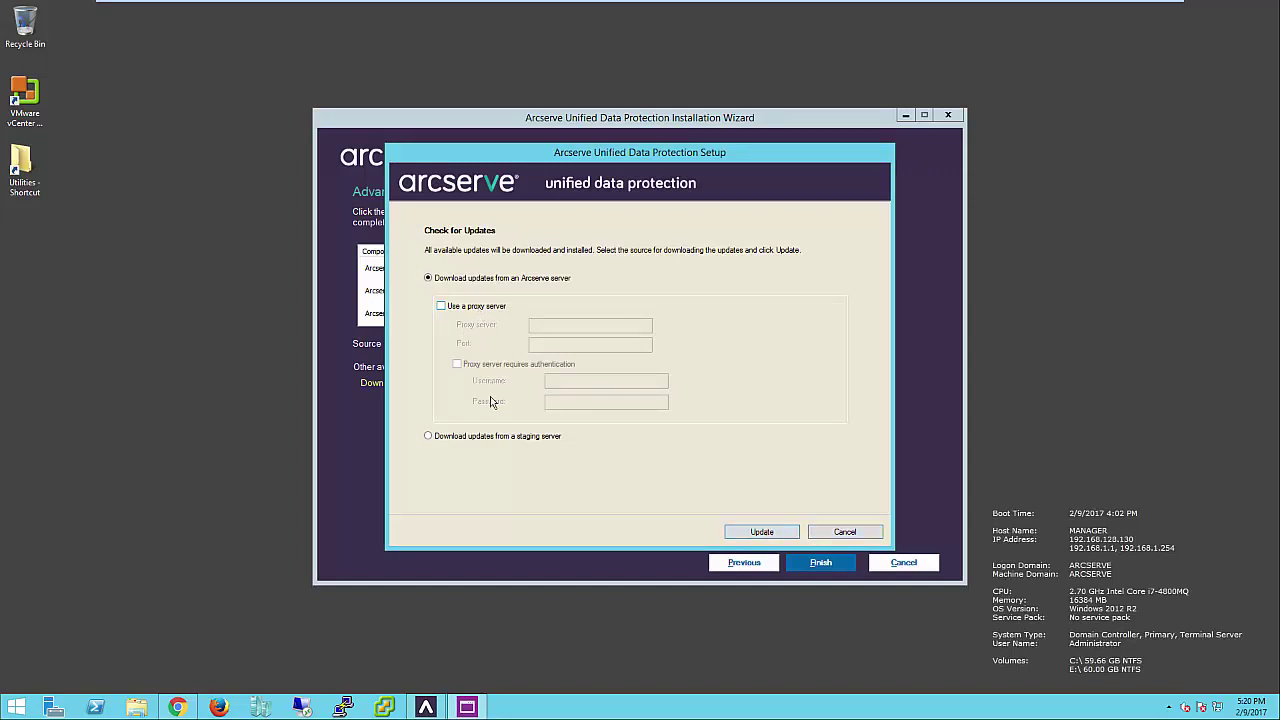
click(762, 531)
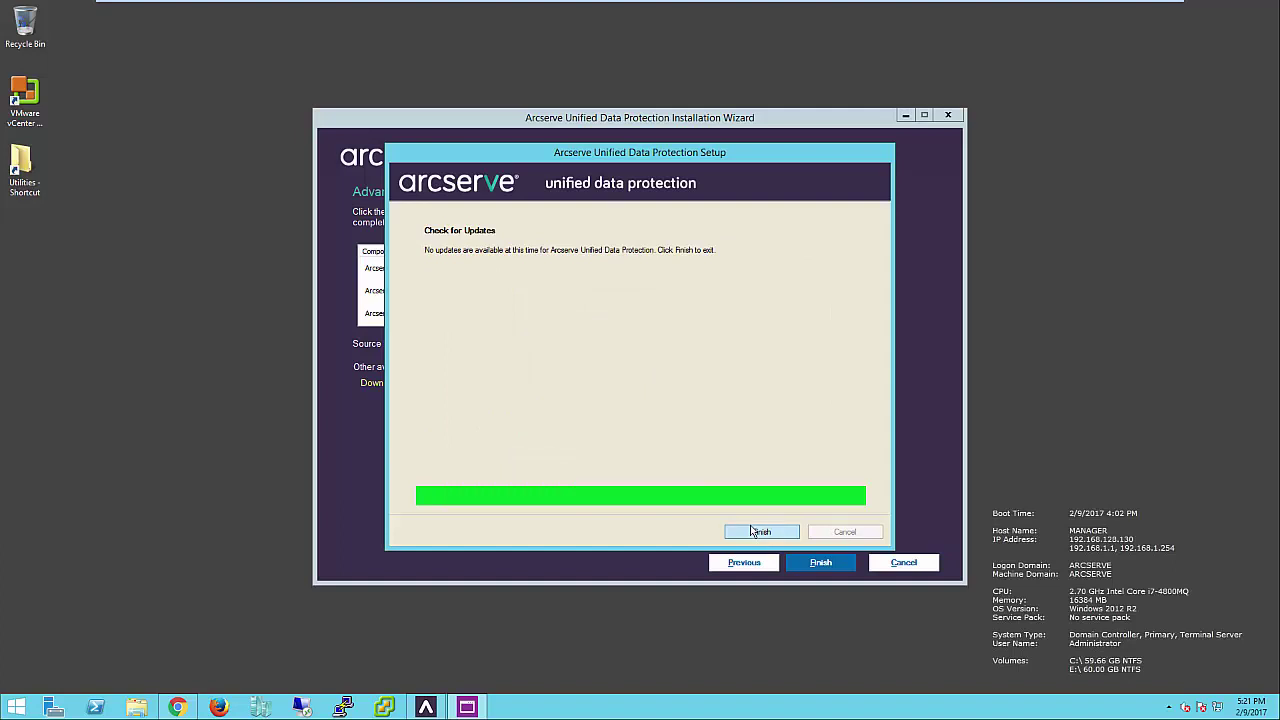
click(755, 531)
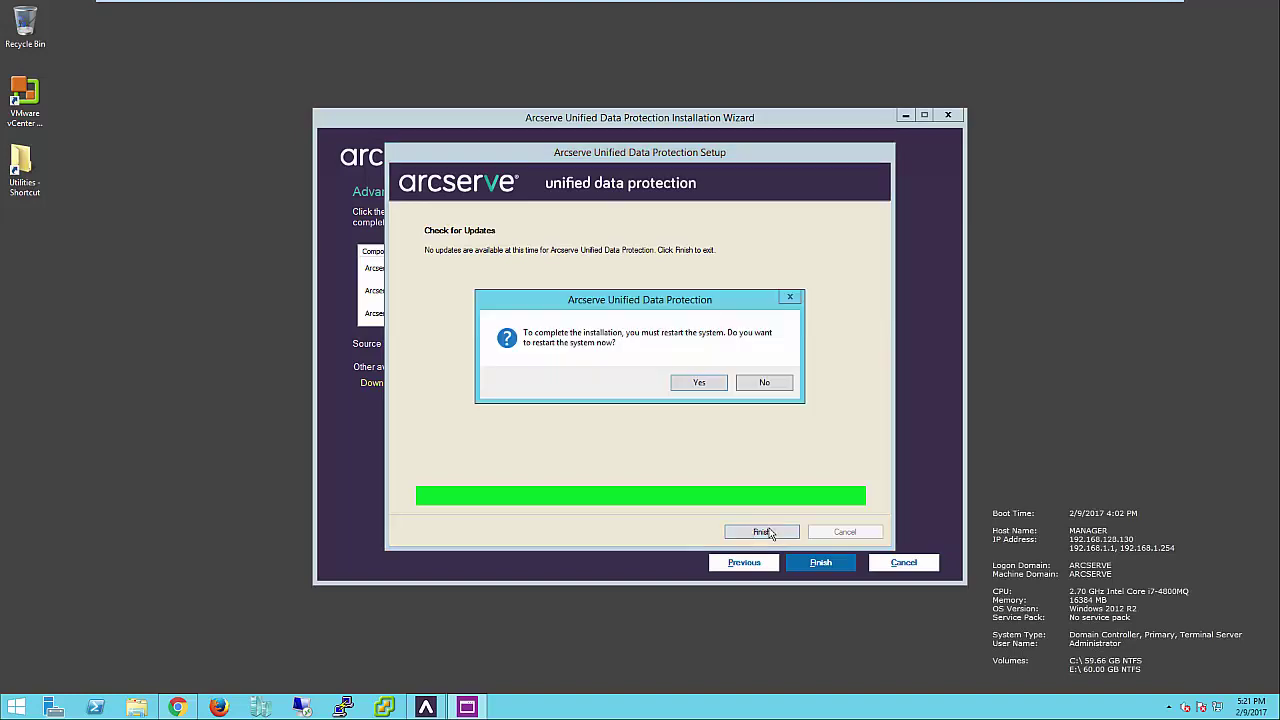
click(704, 381)
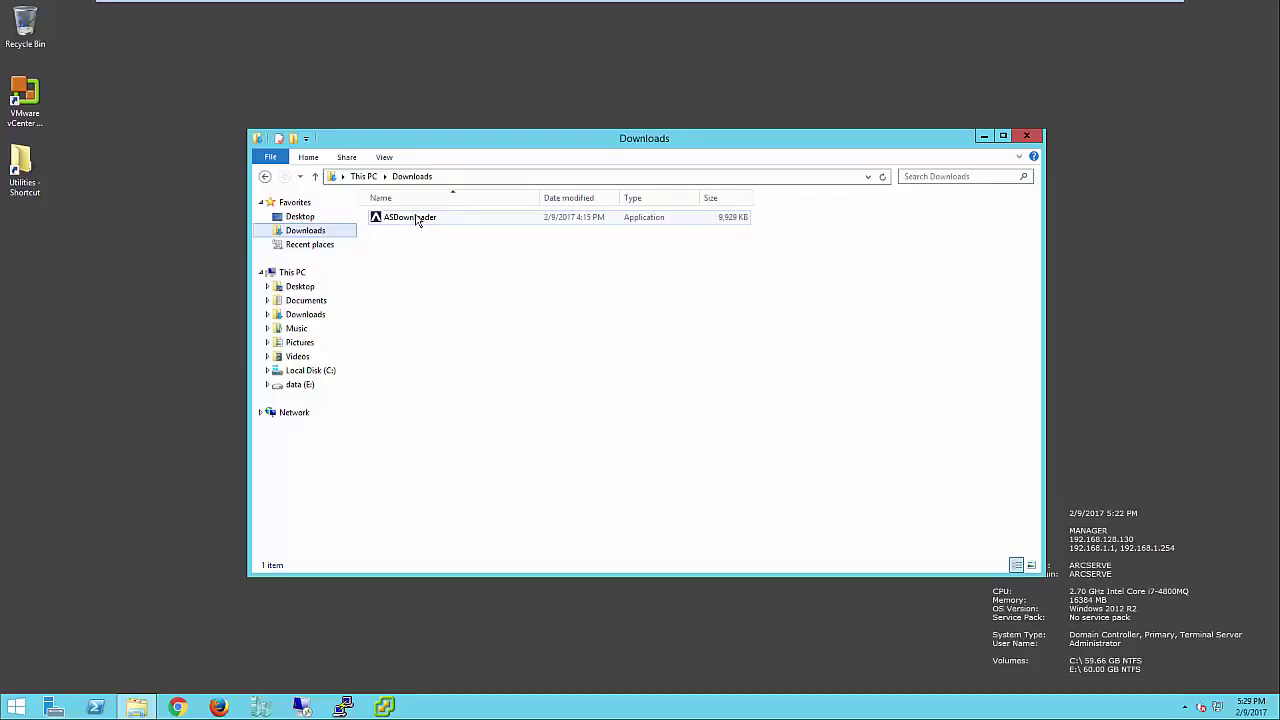
- Run ASDownloader from Downloads, approving the security warning, to reach the license agreement
click(414, 217)
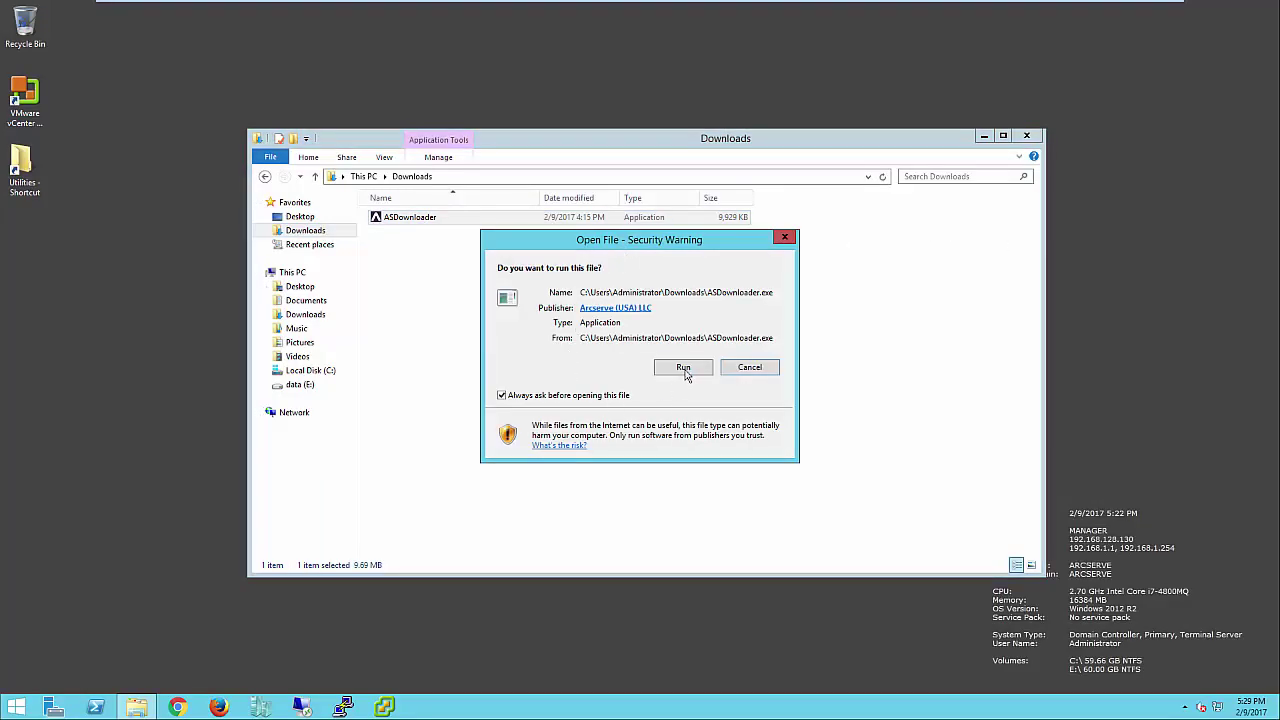
click(684, 367)
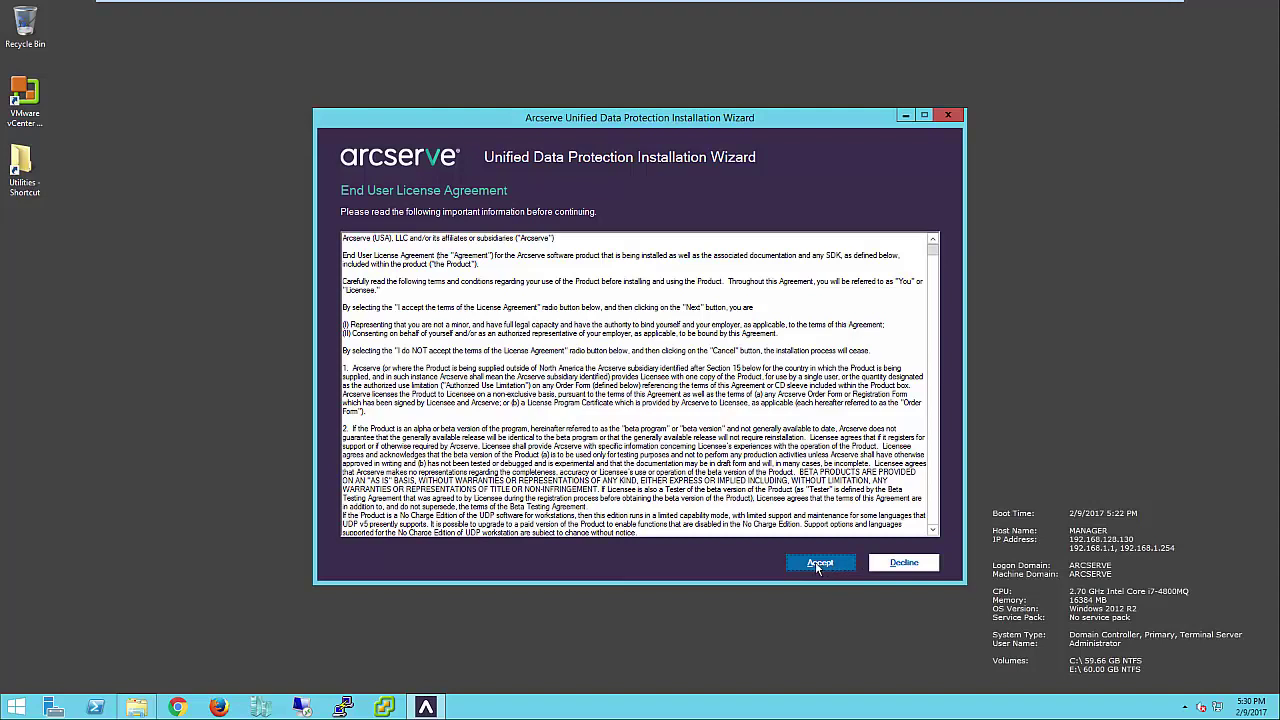
- Accept the license, keep all components, and download them to E:\Arcserve_All.zip
click(819, 563)
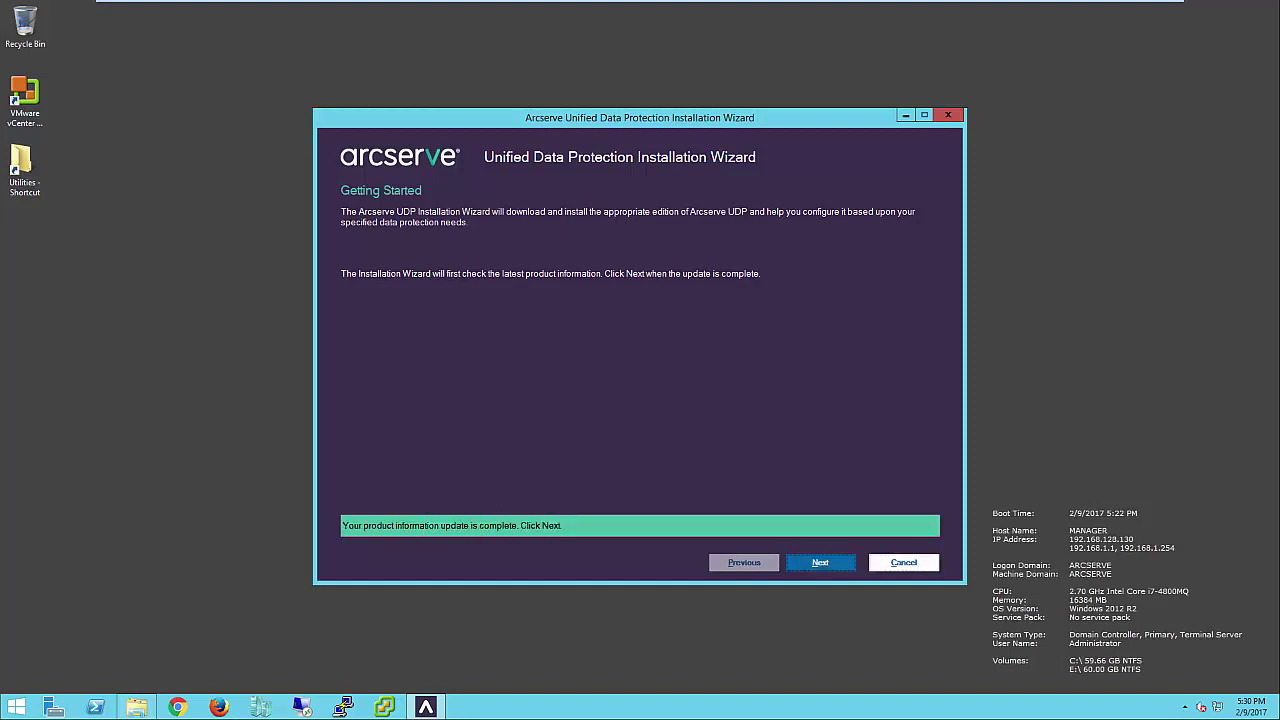
click(820, 562)
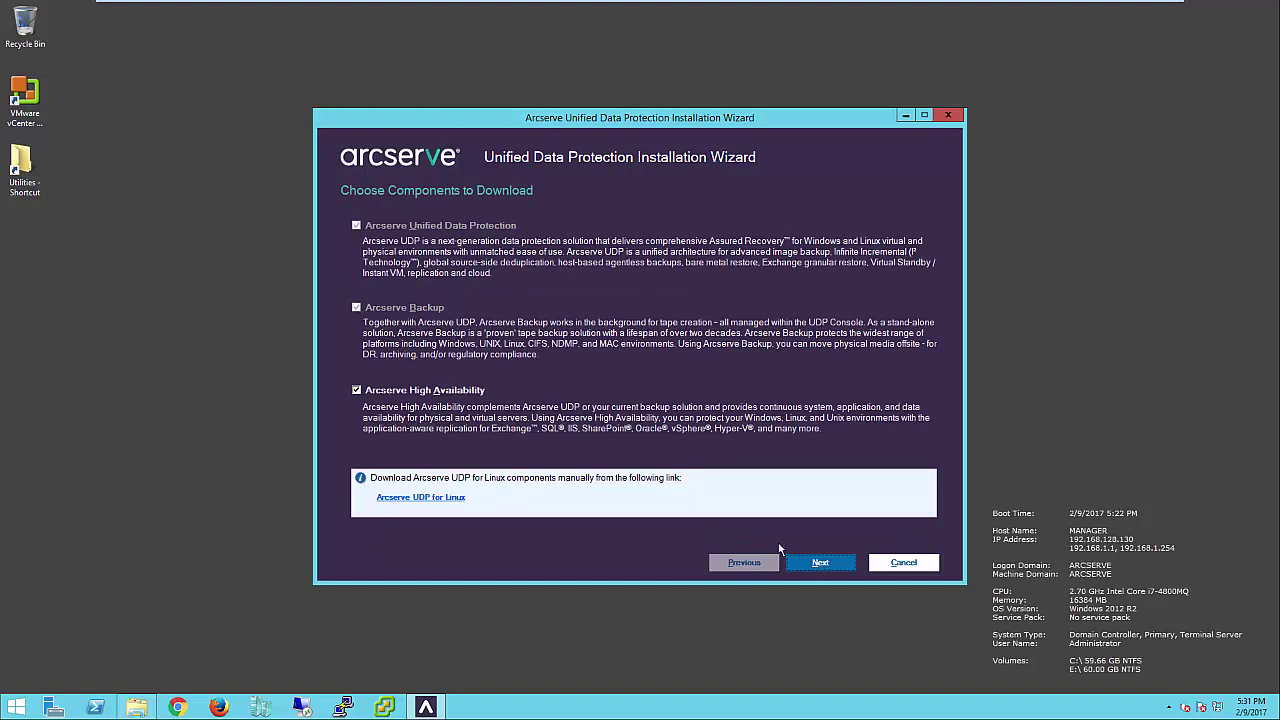
click(817, 563)
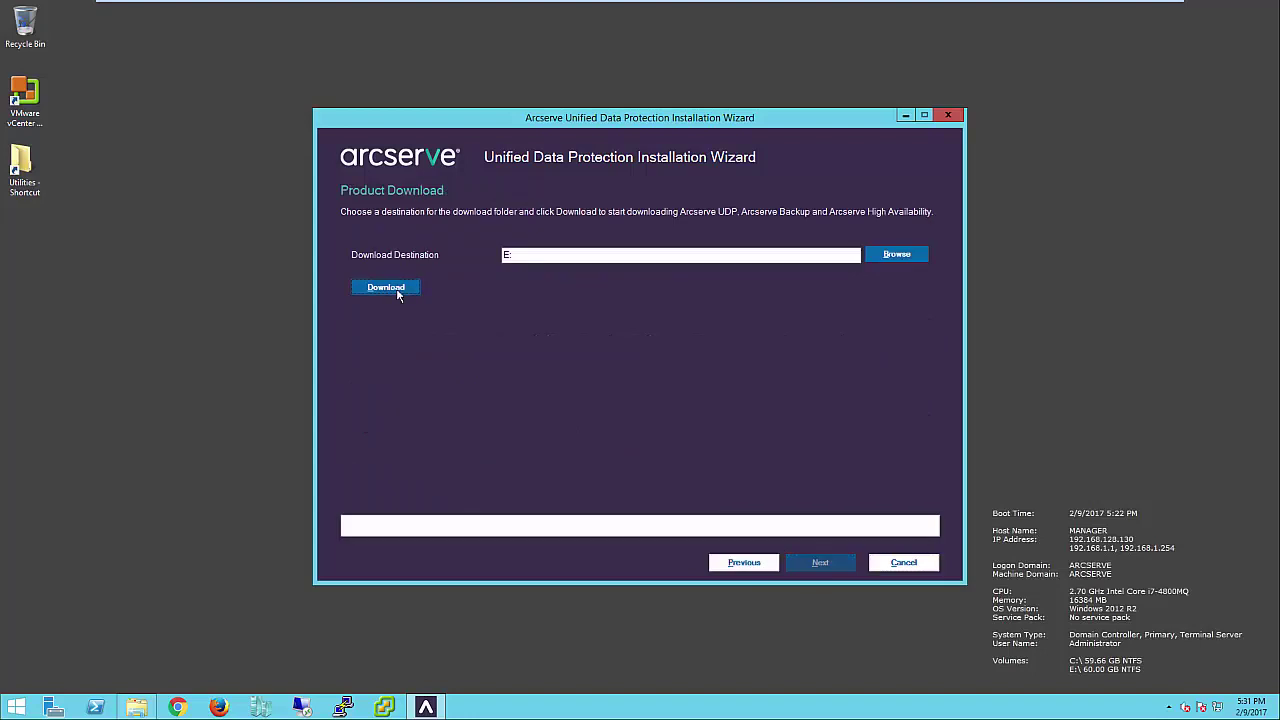
click(403, 292)
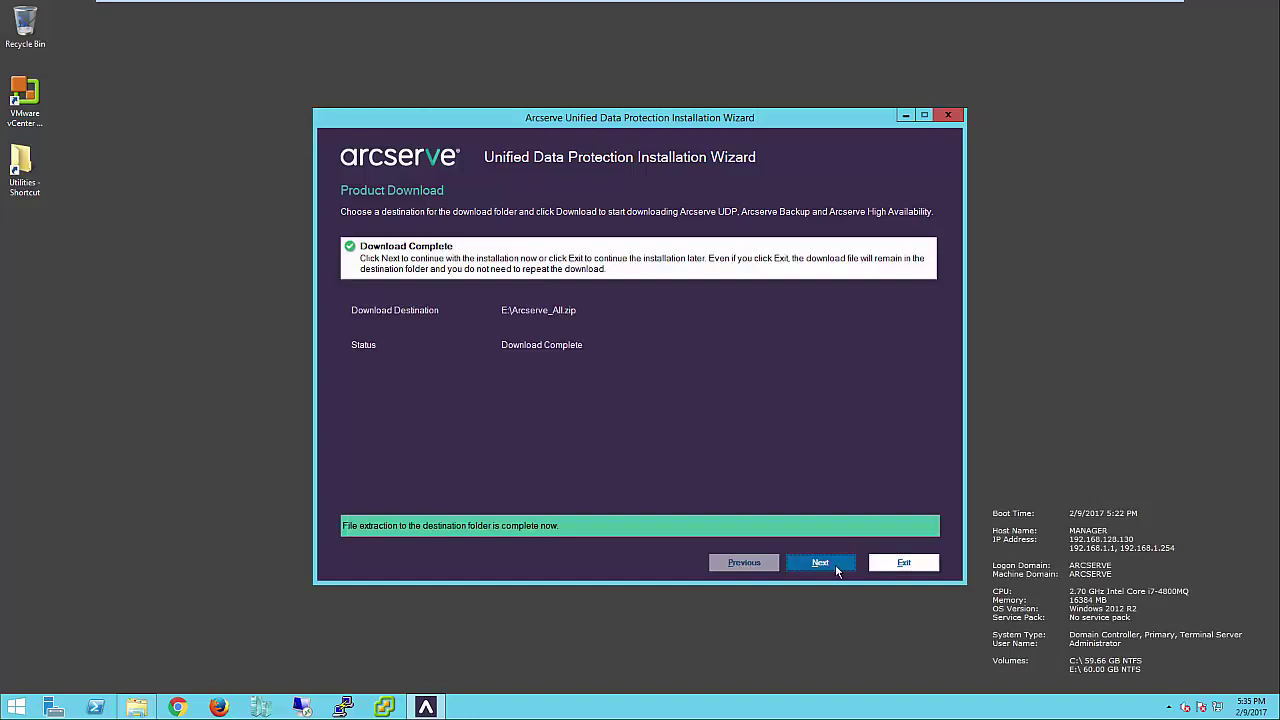
click(820, 563)
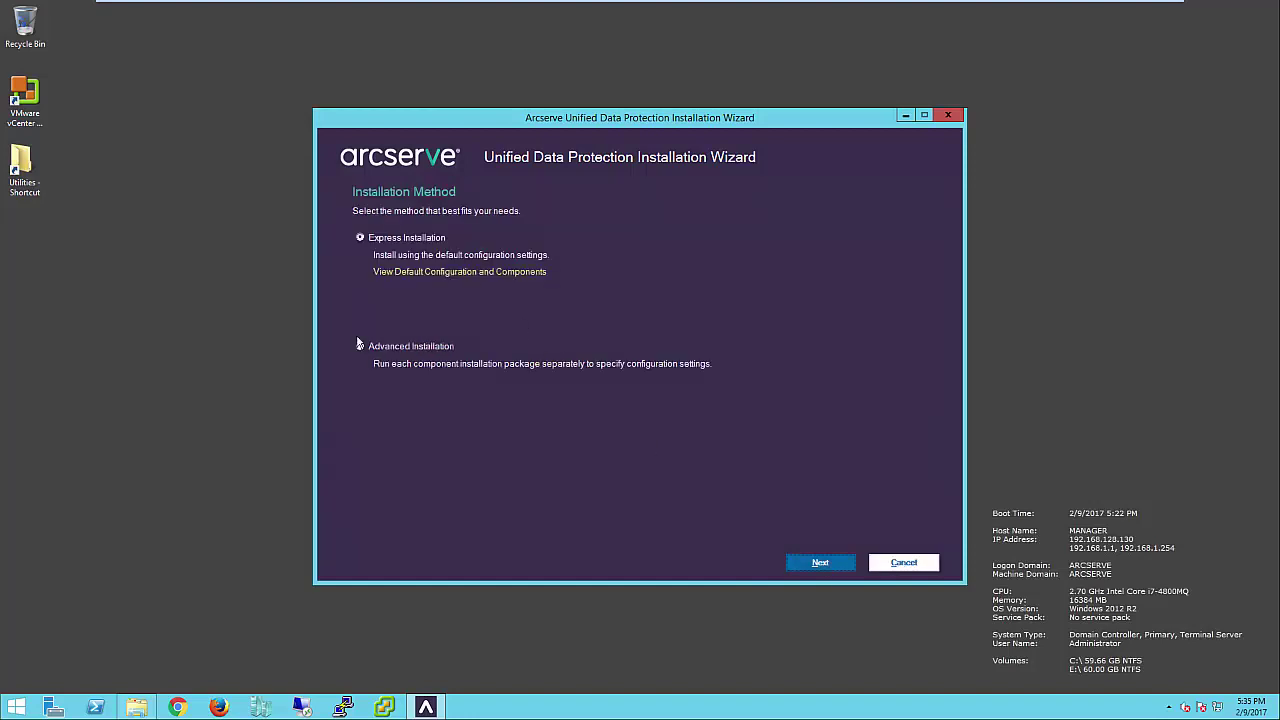
- Choose Advanced Installation and start Arcserve Backup setup after installing its Visual C++ 2005 SP1 prerequisites
click(360, 346)
click(826, 565)
click(828, 291)
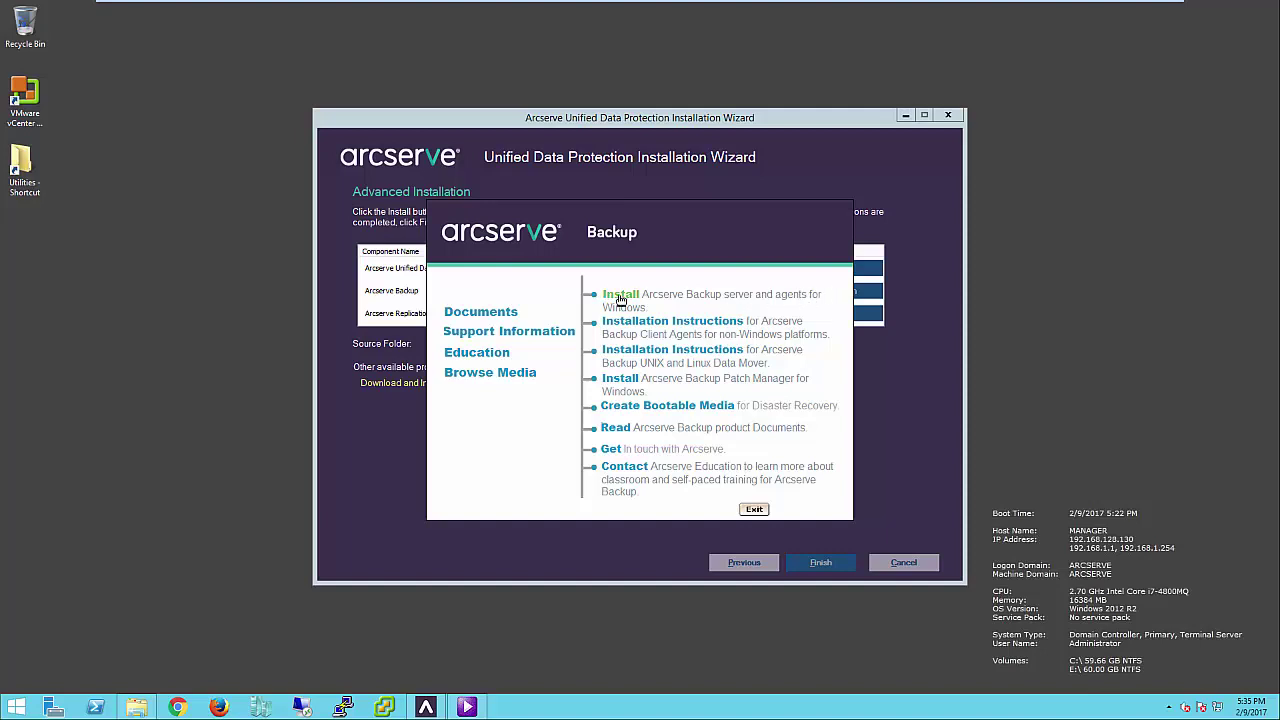
click(630, 298)
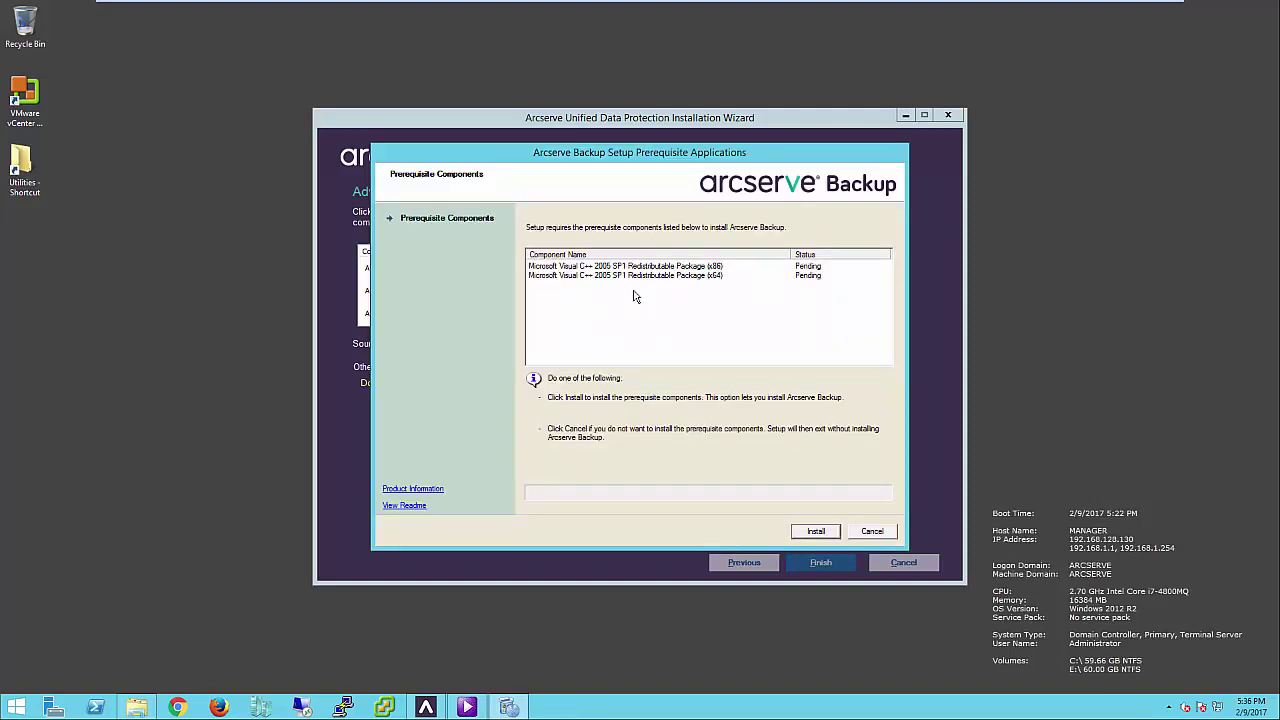
click(817, 533)
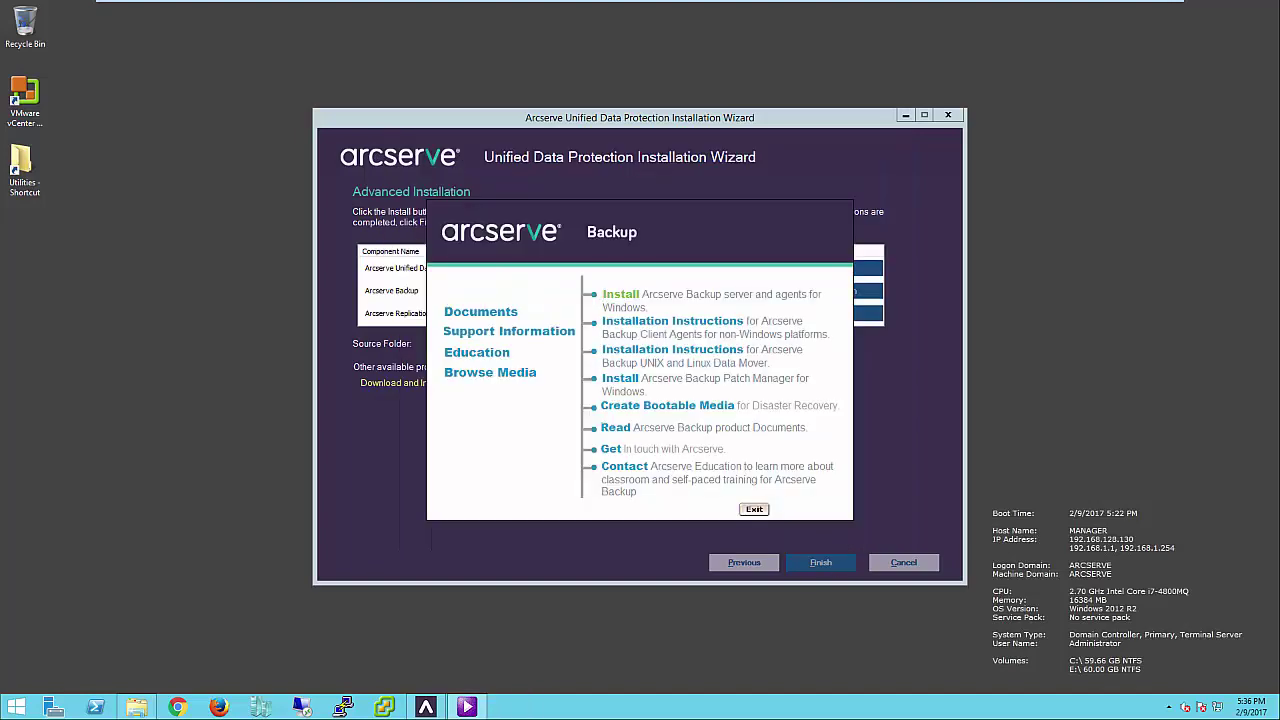
click(620, 295)
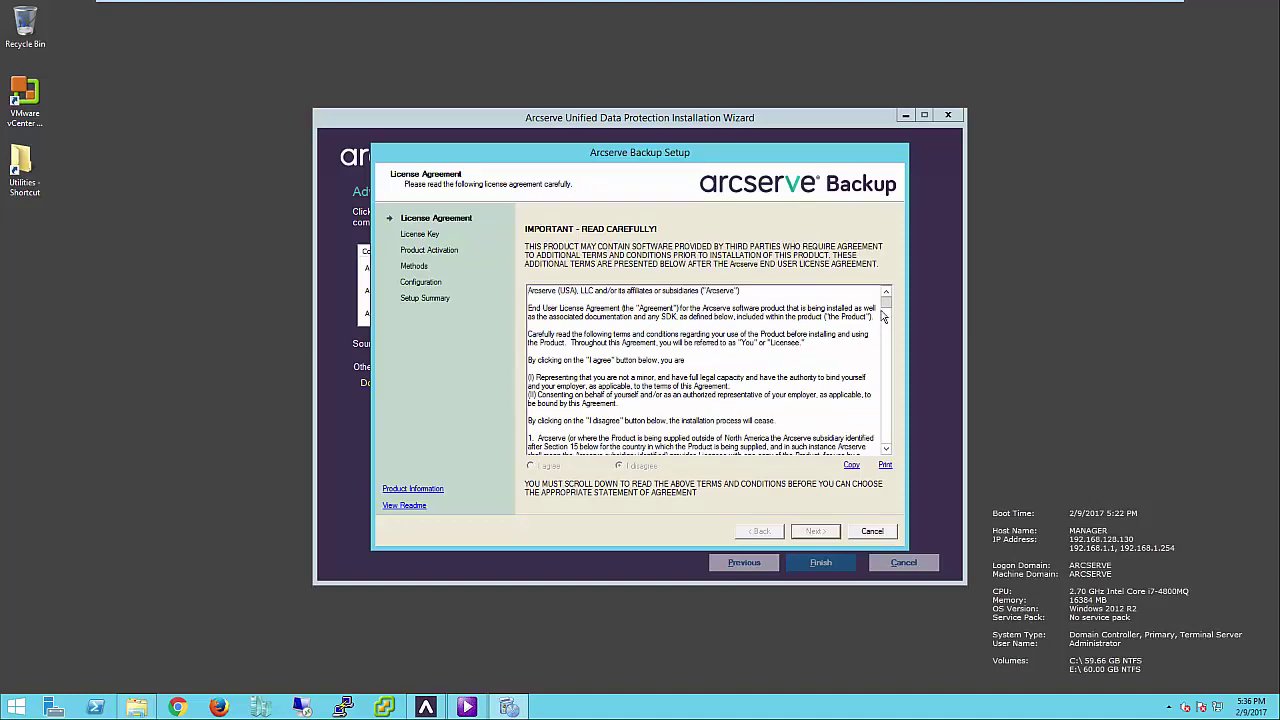
- Accept the Arcserve Backup license, skip the license key, and choose a local Express installation
drag(886, 310, 886, 440)
click(532, 466)
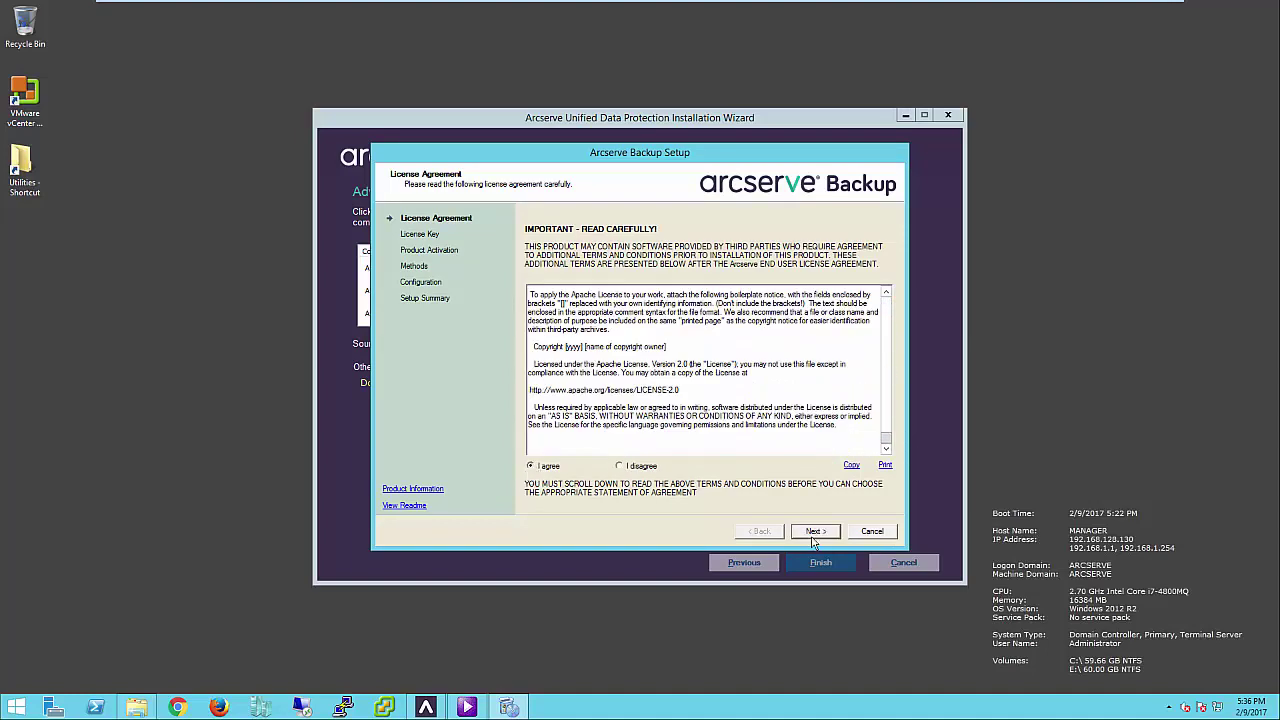
click(814, 532)
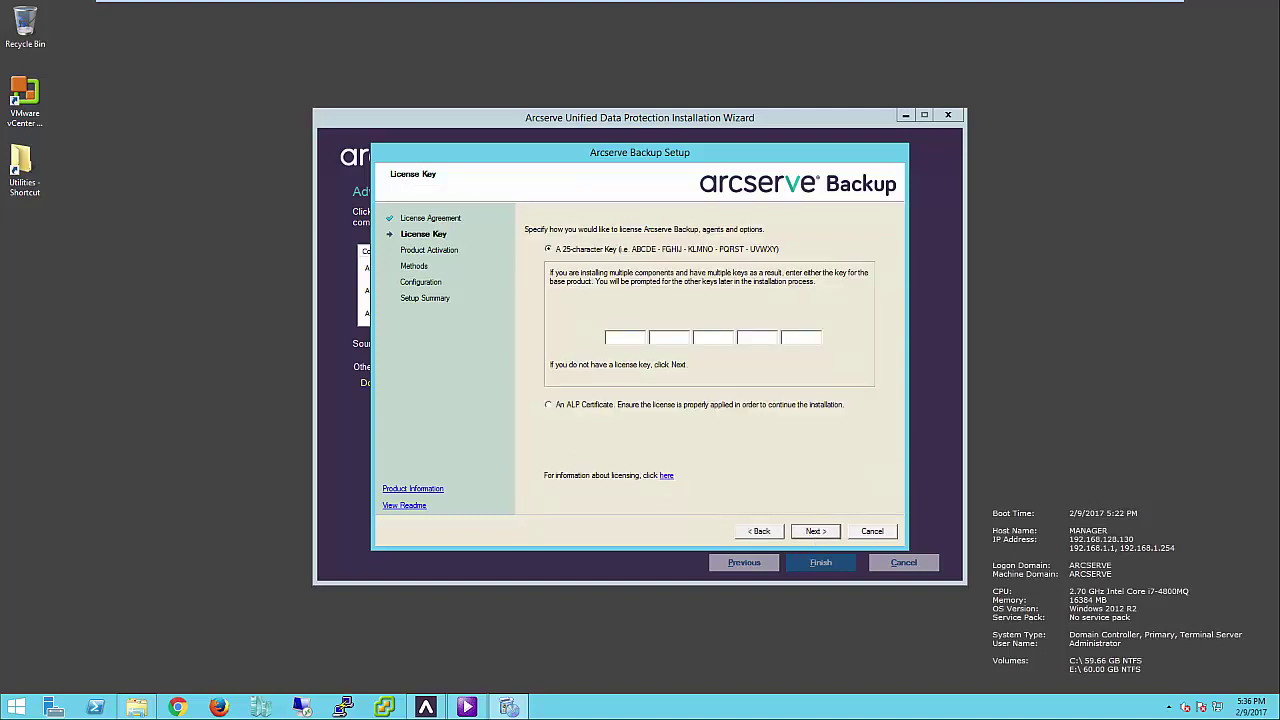
click(817, 531)
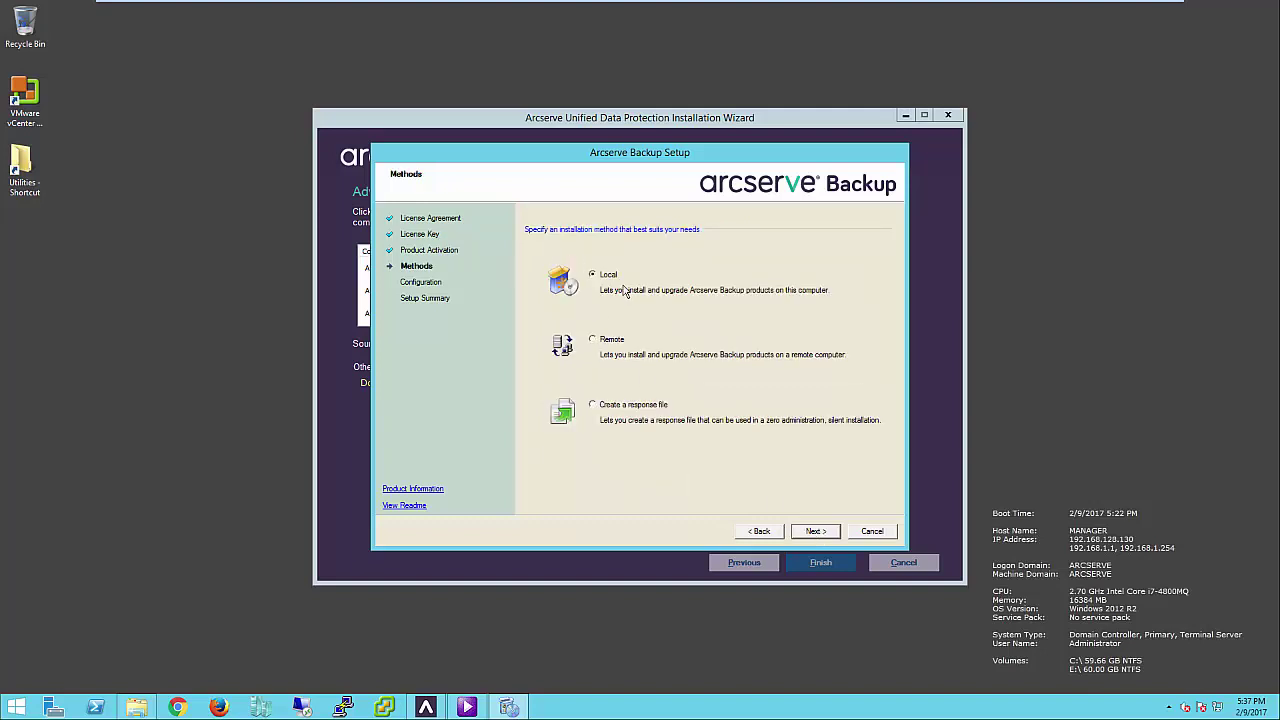
click(817, 531)
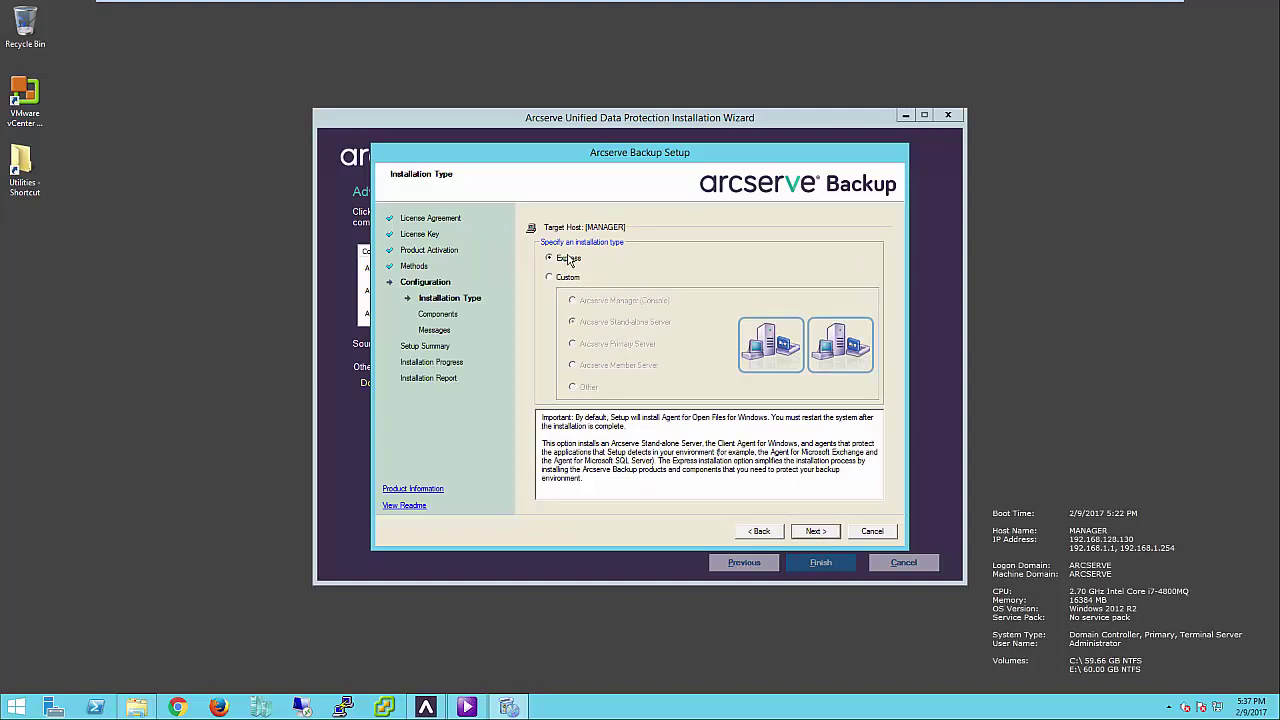
click(817, 531)
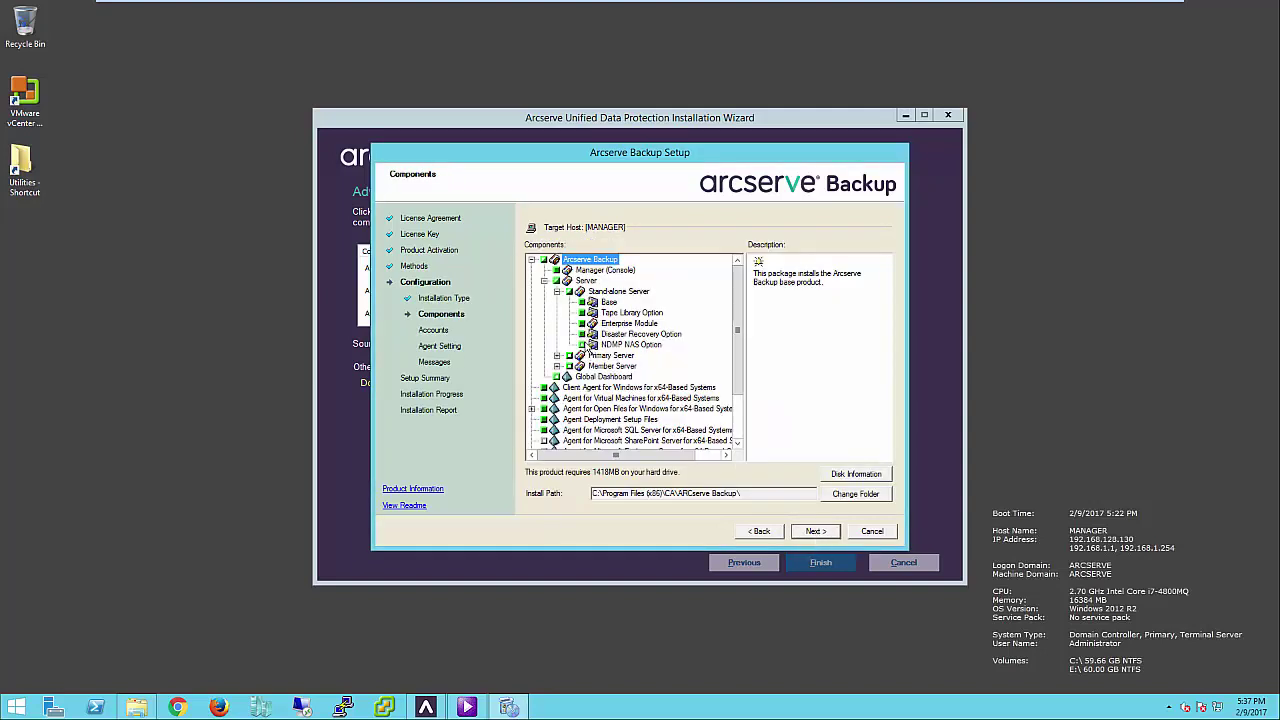
- Exclude Agent Deployment Setup Files and the SQL Server agent from the installed components
click(588, 336)
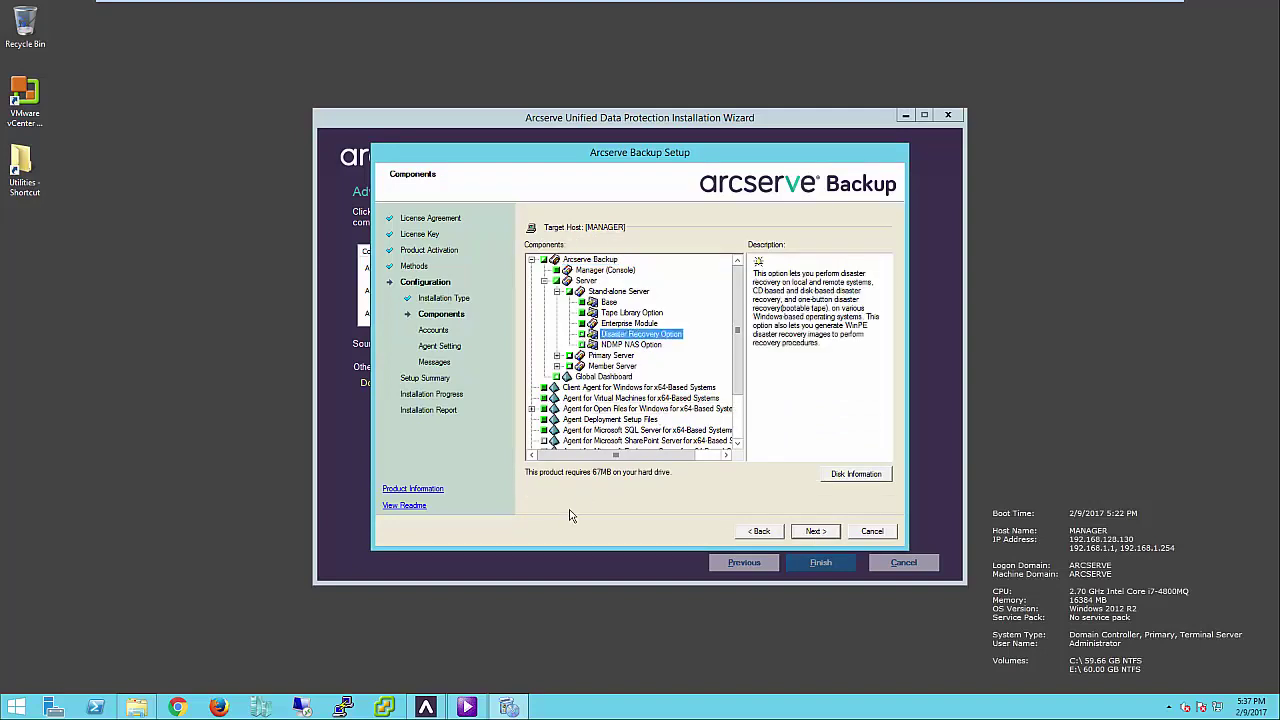
click(564, 409)
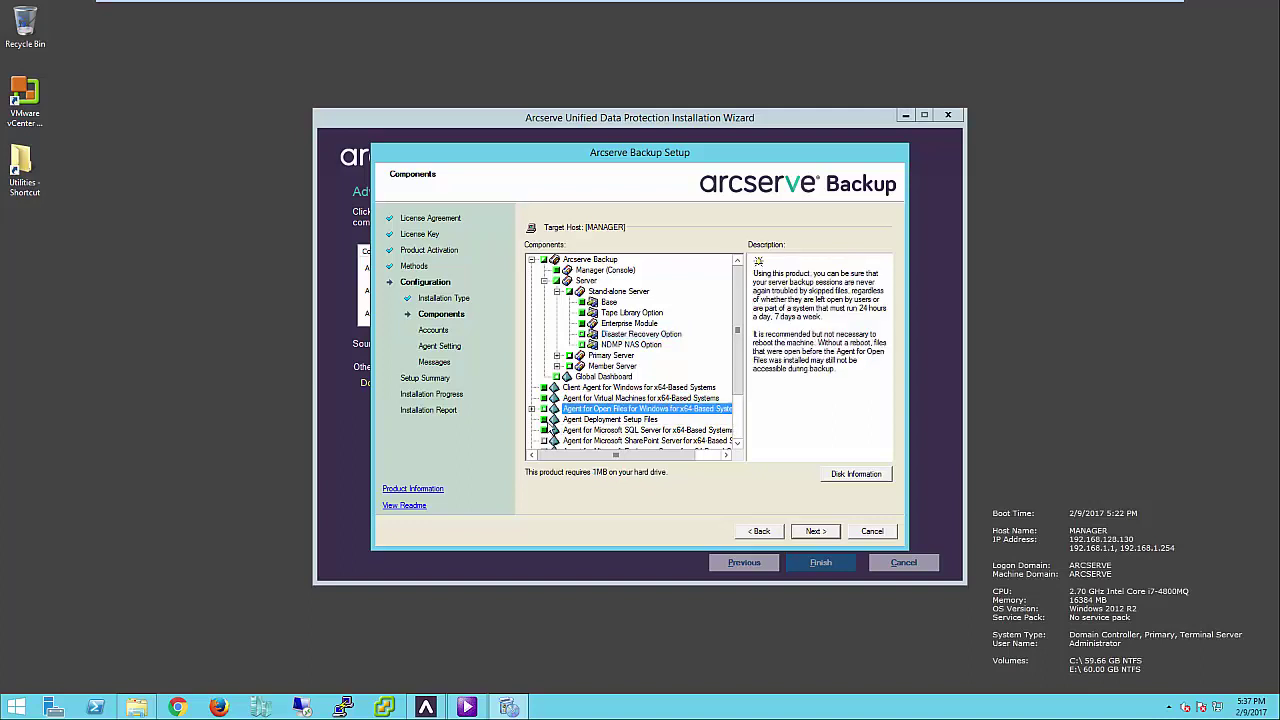
click(612, 421)
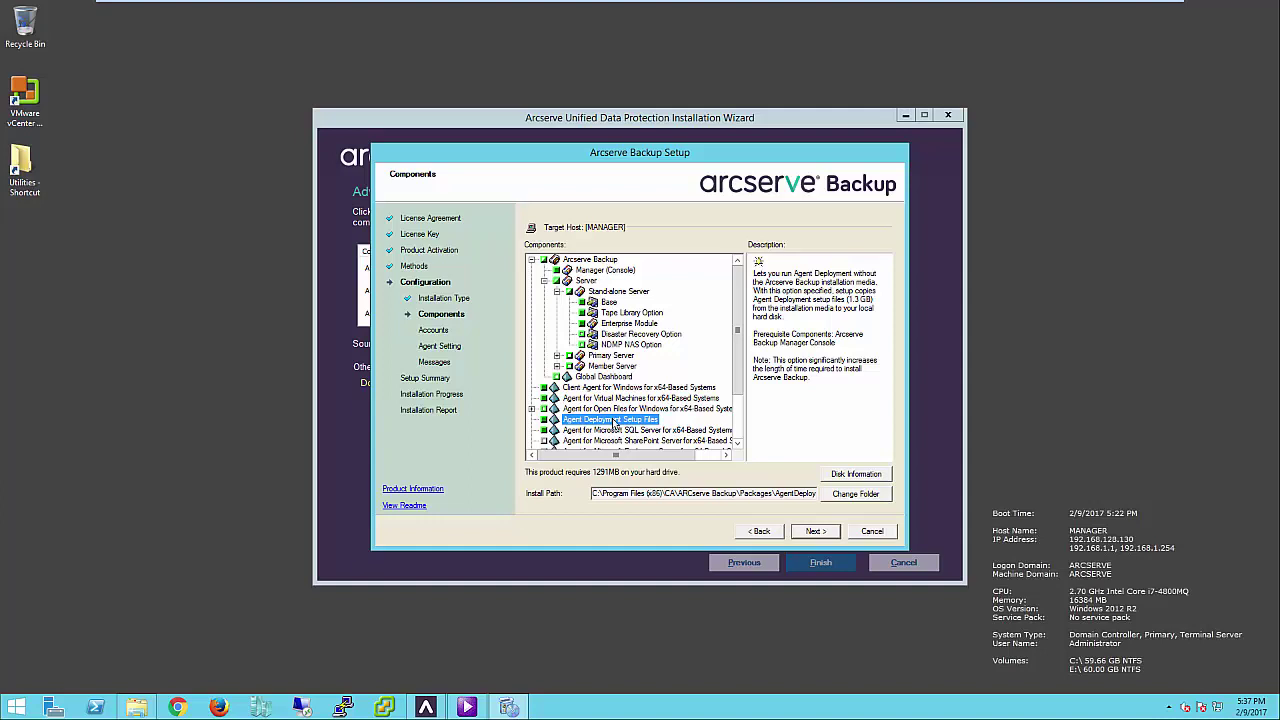
click(545, 420)
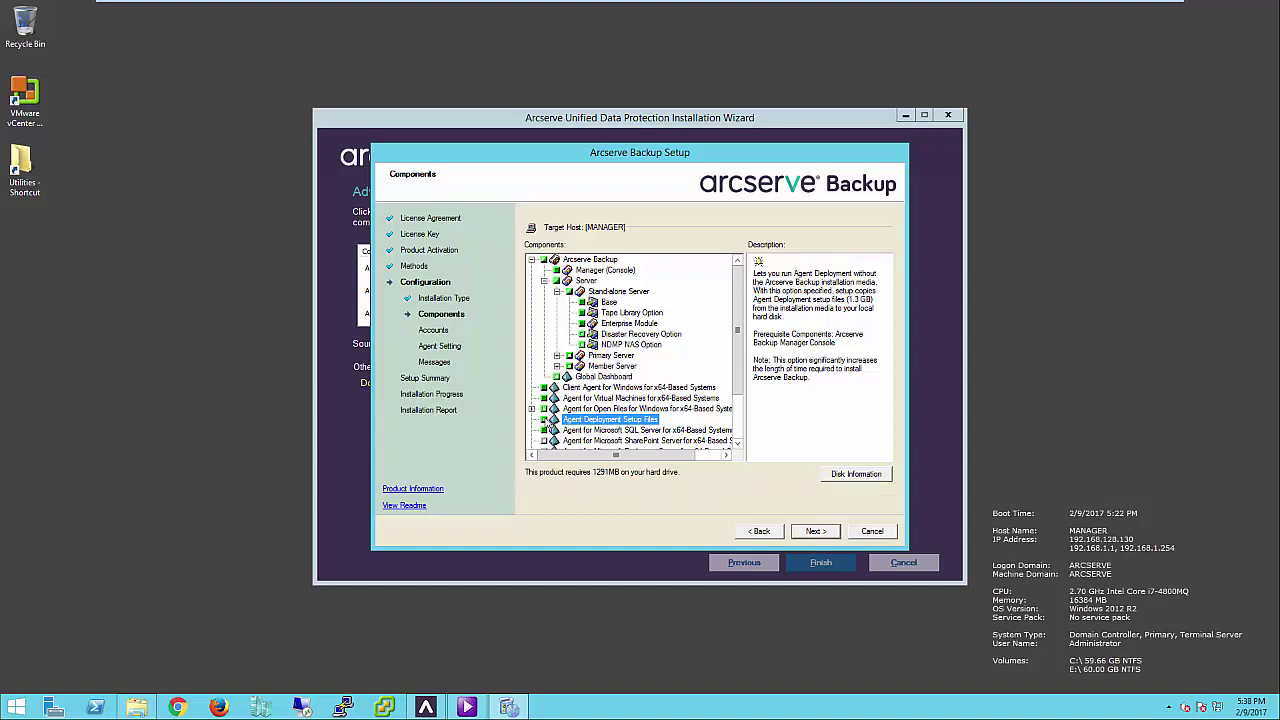
click(545, 431)
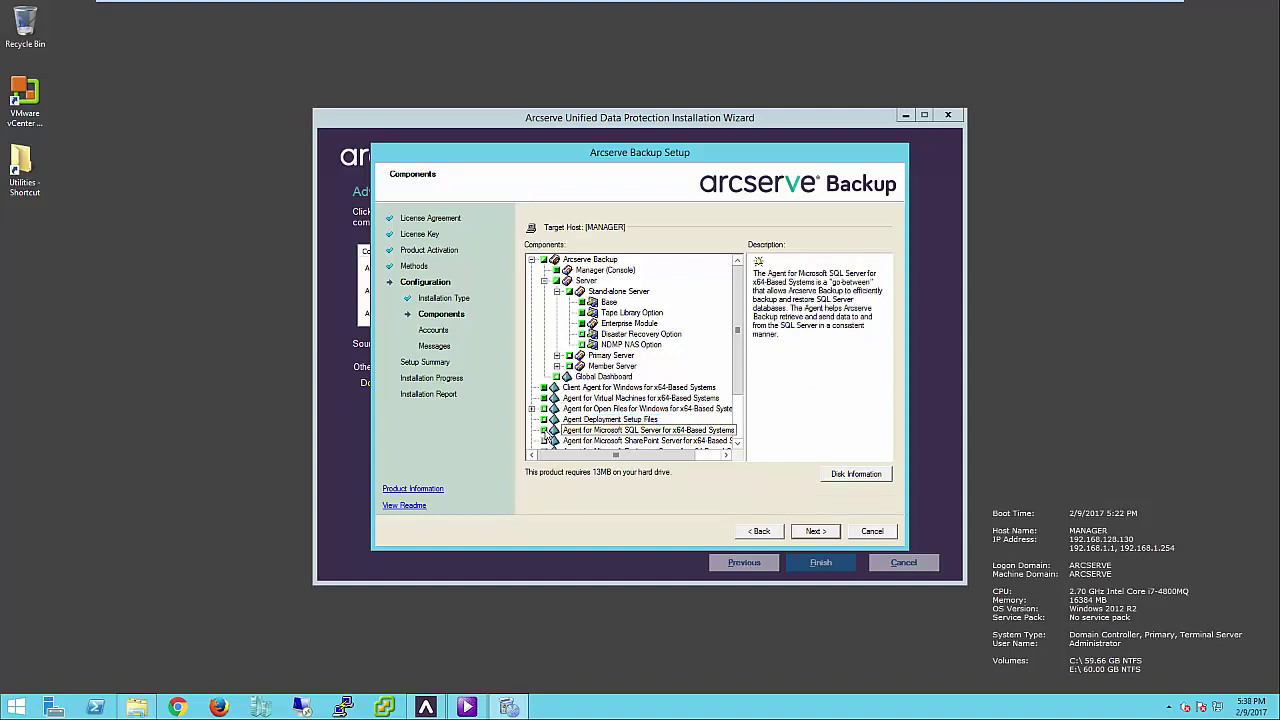
scroll(545, 433, down, 2)
click(545, 431)
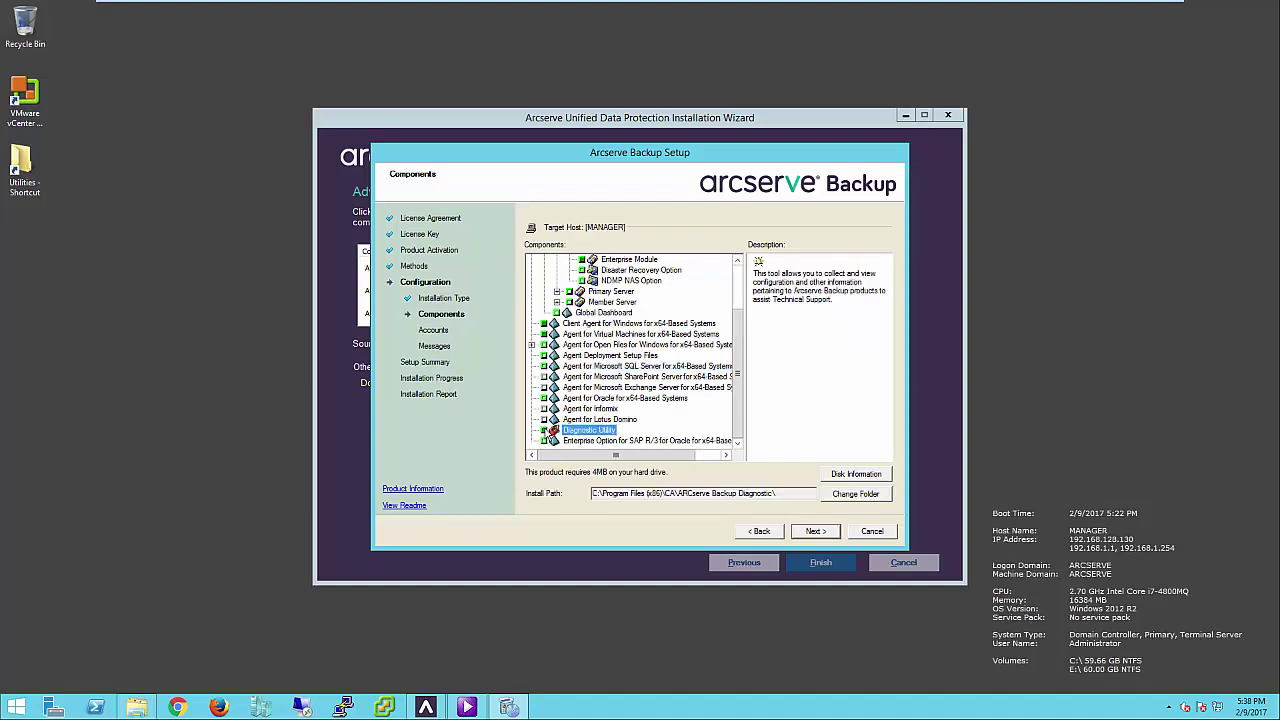
click(816, 531)
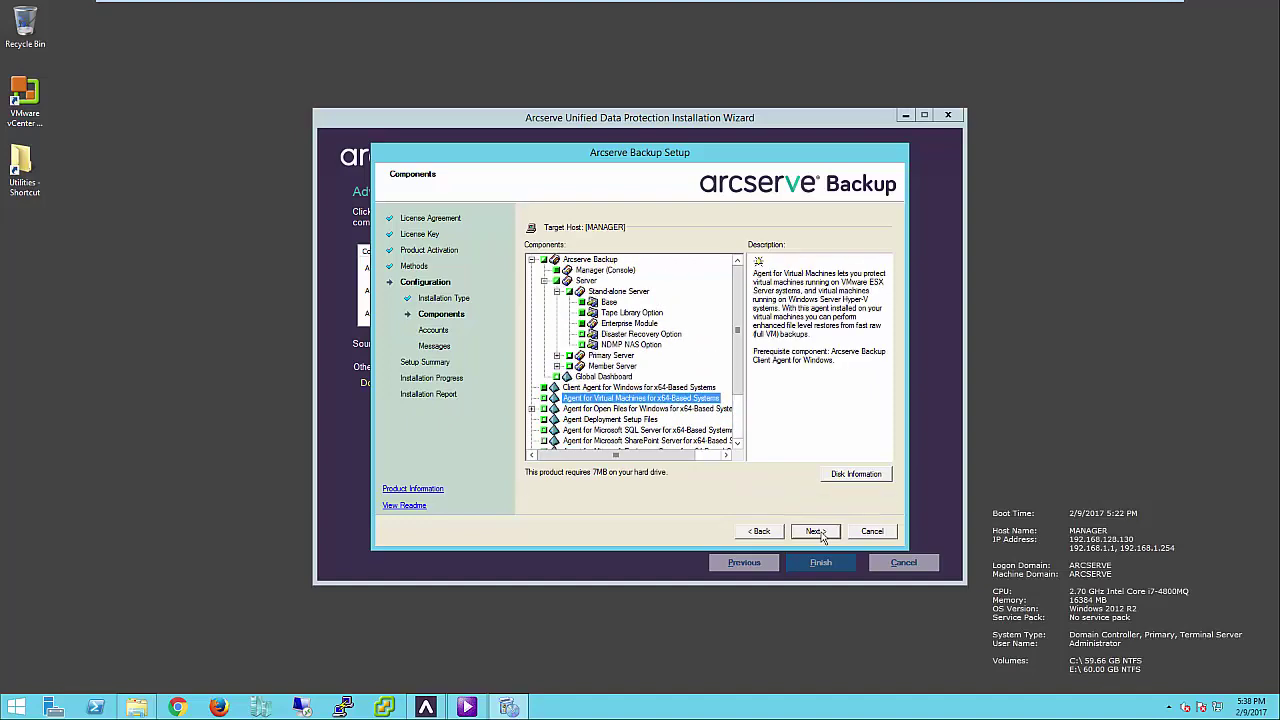
click(818, 532)
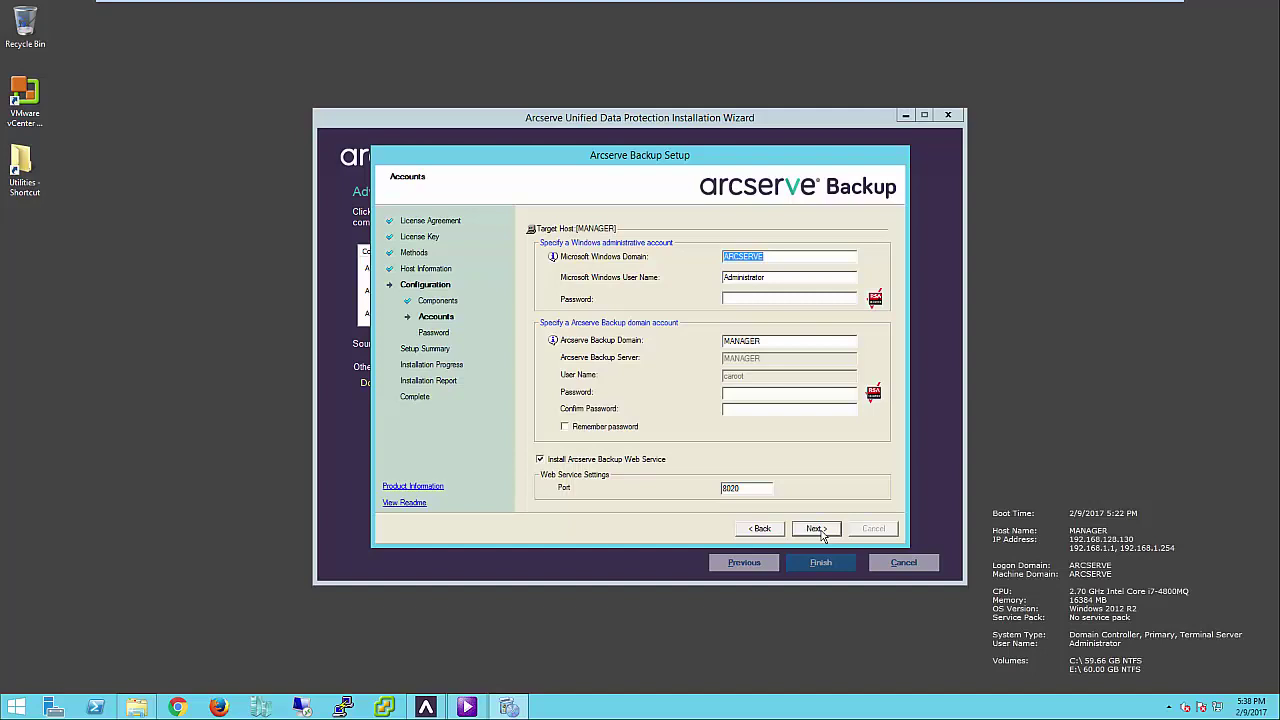
- Fill in the Windows account and Arcserve Backup account passwords on the Accounts page
key(Tab)
key(Tab)
text(******)
key(Tab)
key(Tab)
text(*****)
key(Tab)
text(**)
- Continue past Accounts and Messages and install the components with SQL Server 2014 Express
click(810, 529)
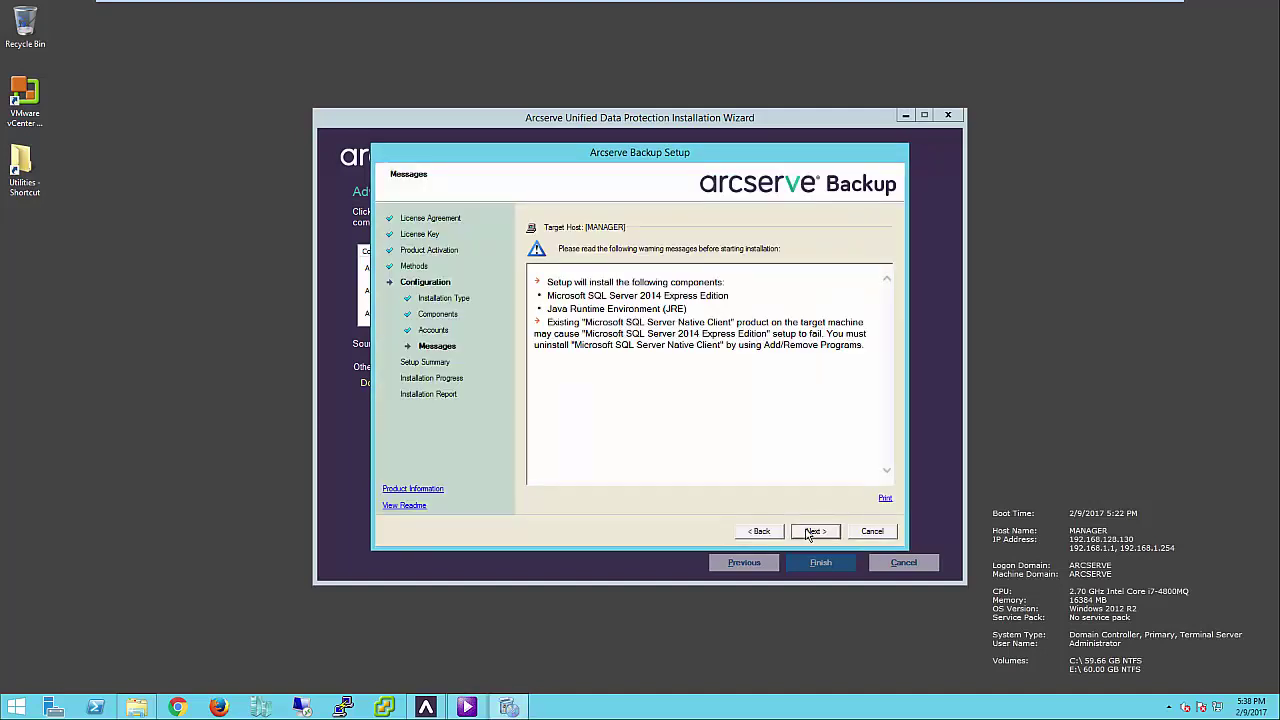
click(810, 532)
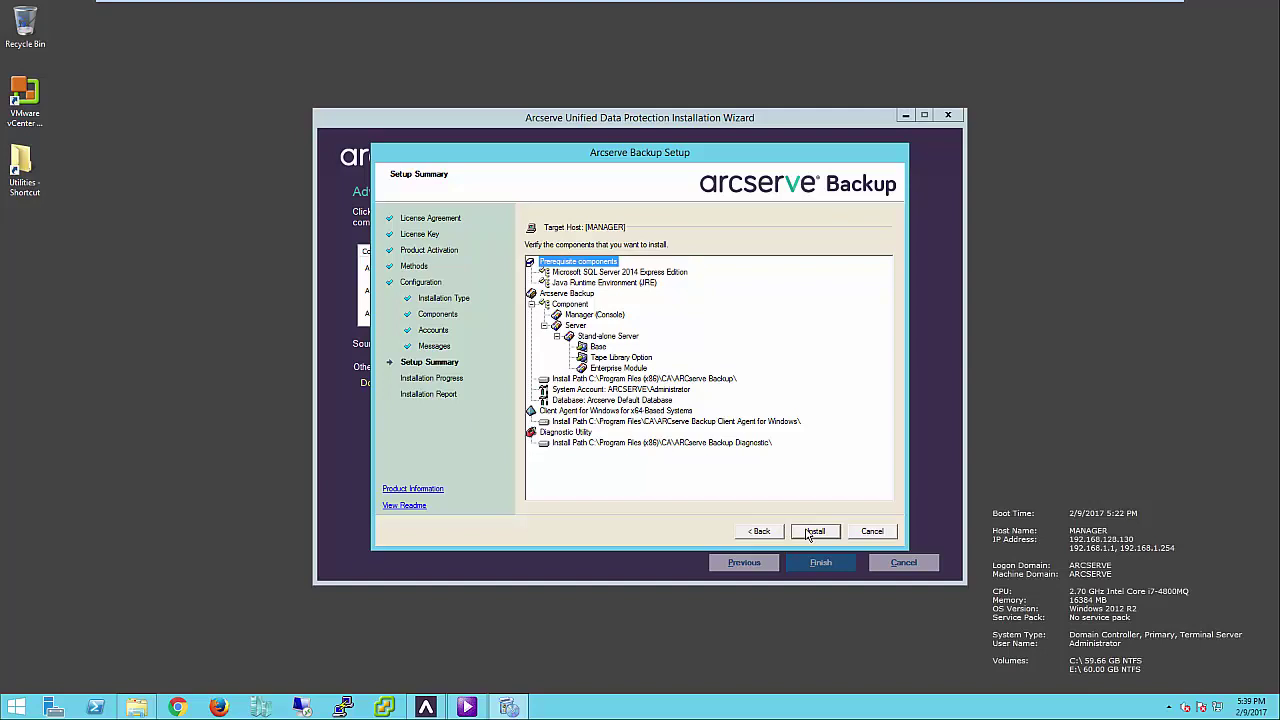
click(812, 532)
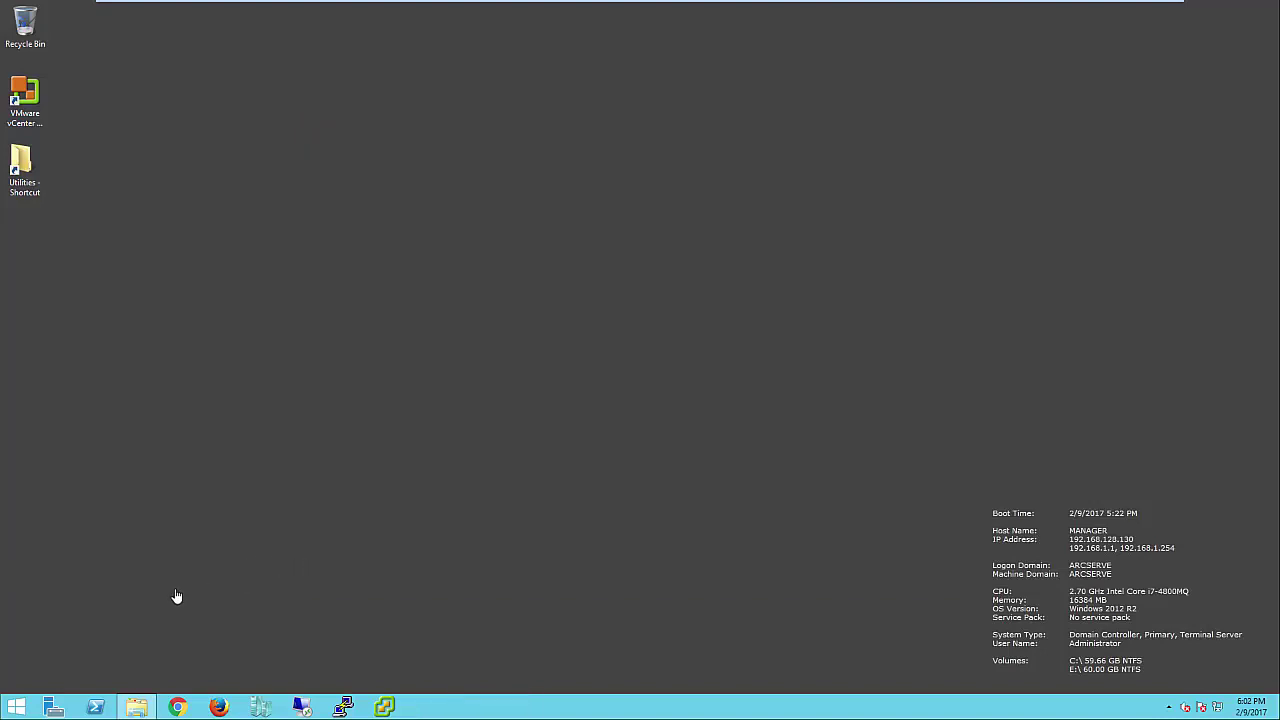
- Launch Arcserve UDP Console from the Start screen's Apps list
click(18, 710)
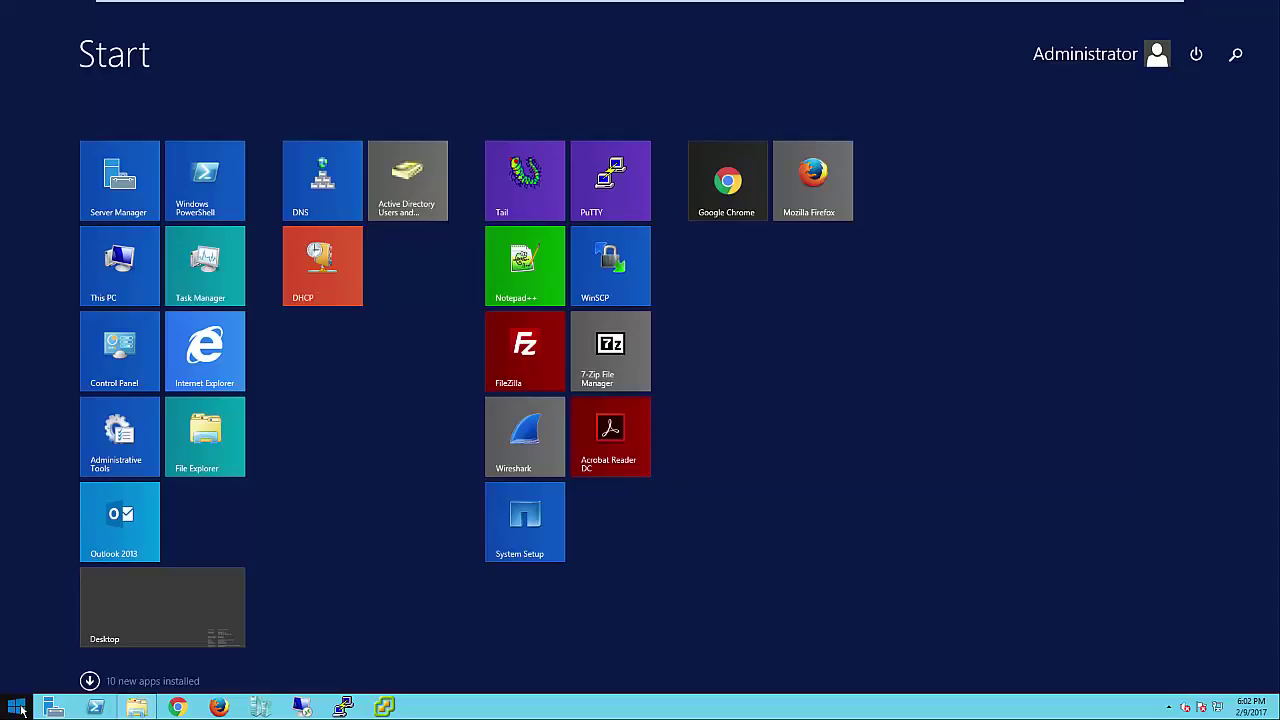
click(89, 682)
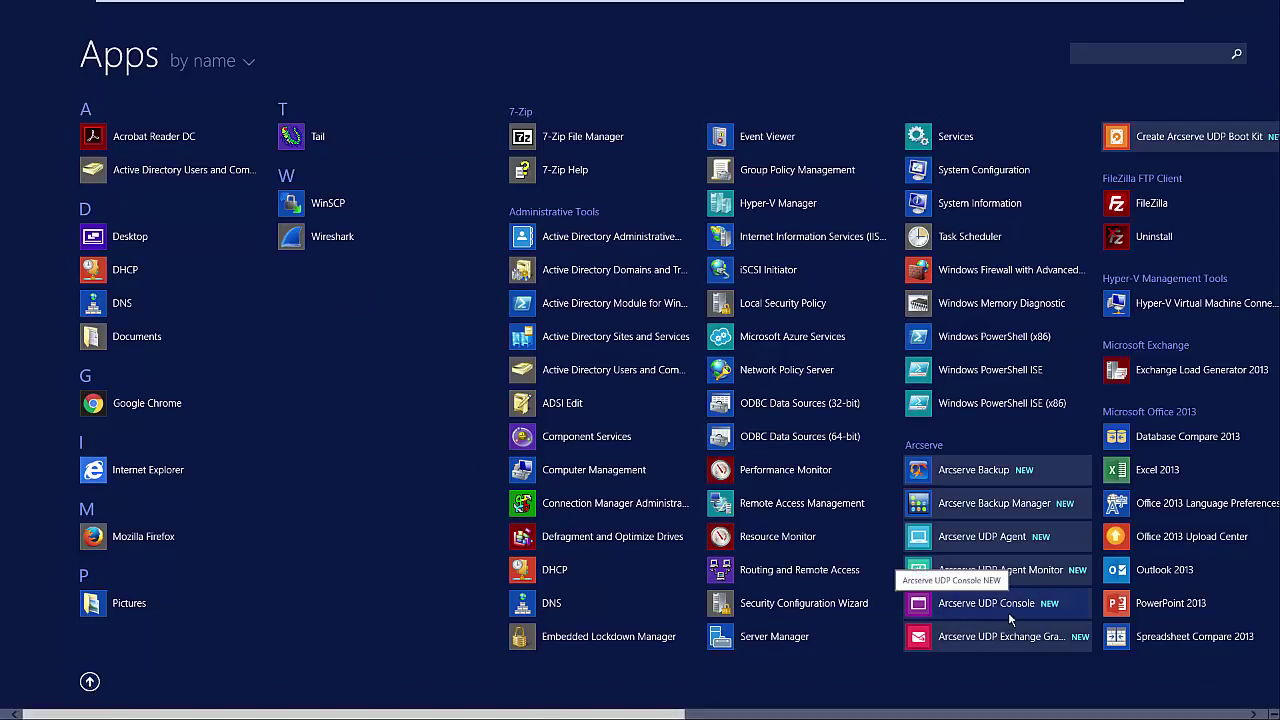
click(922, 616)
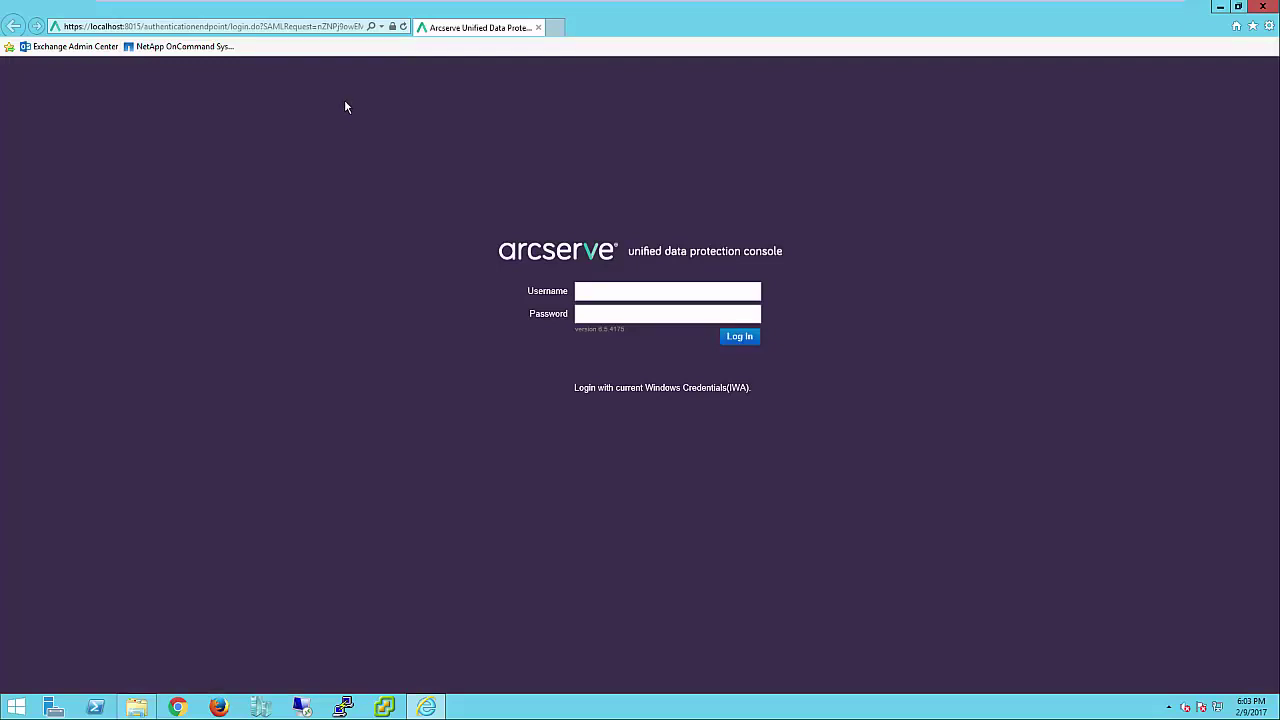
- Log in to the console with the administrator credentials, declining to save the password
click(622, 291)
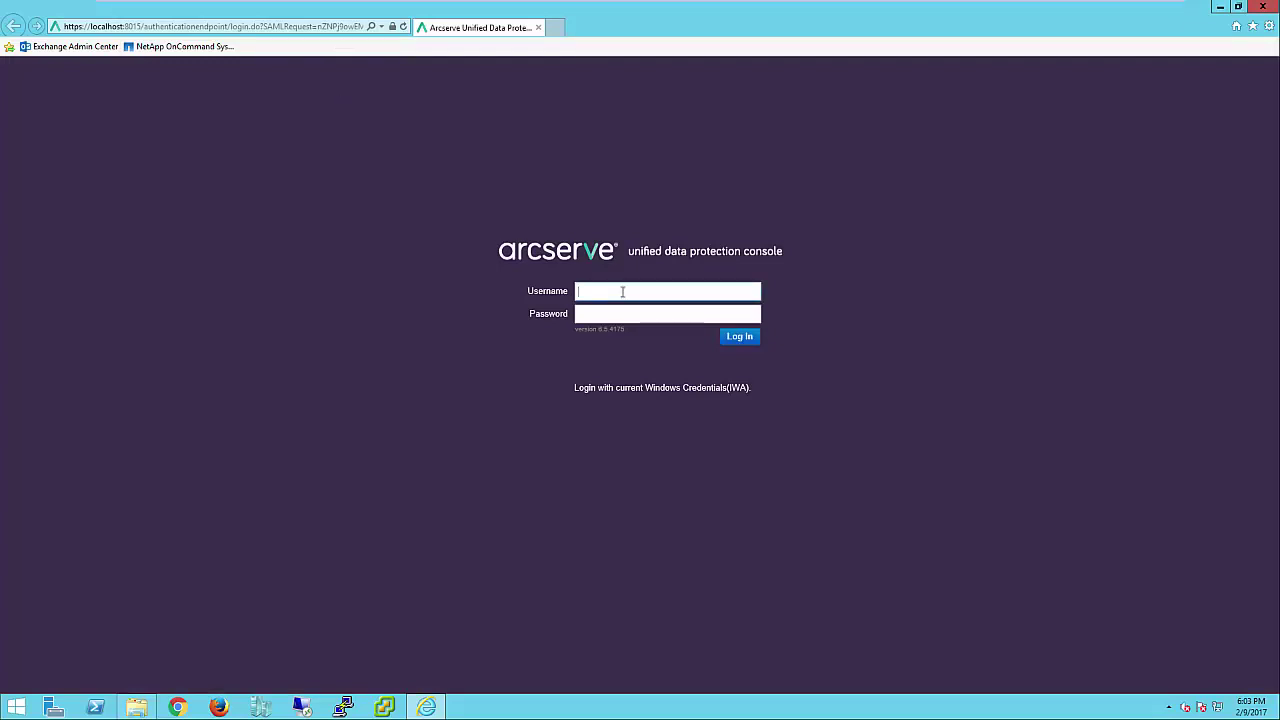
text(arcserve\administrator)
key(Tab)
text(**************)
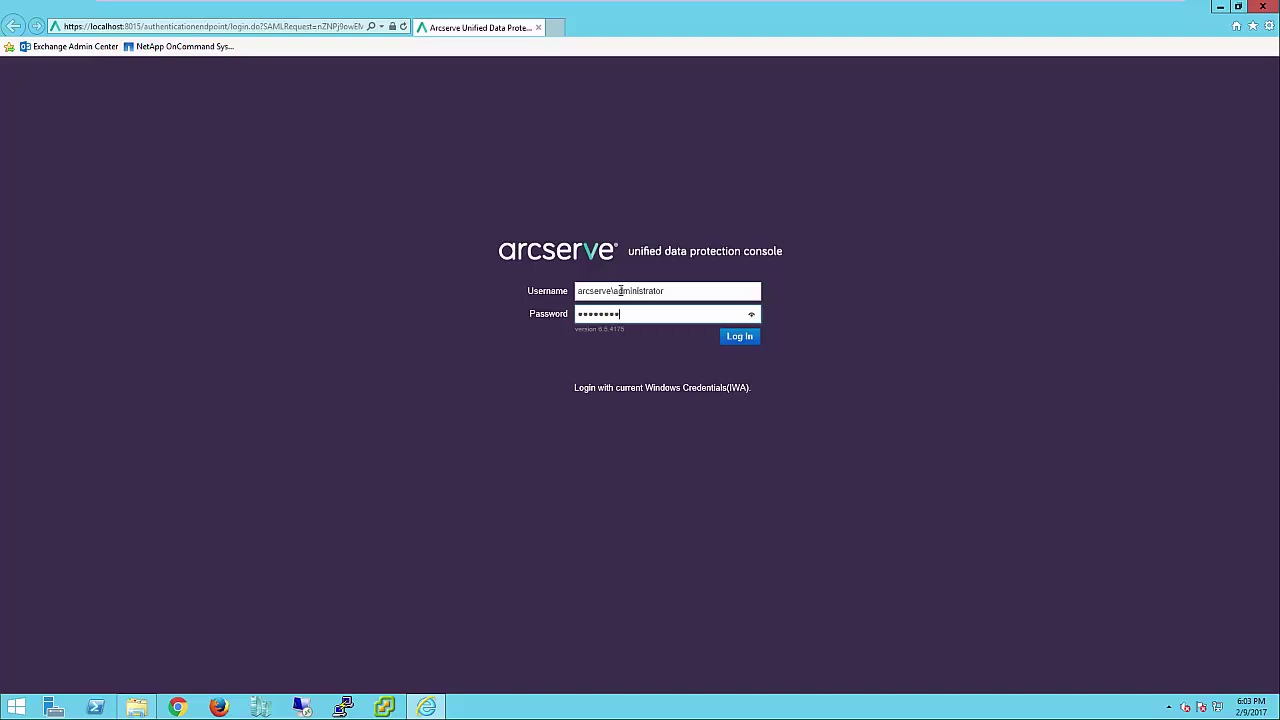
text(*)
click(750, 338)
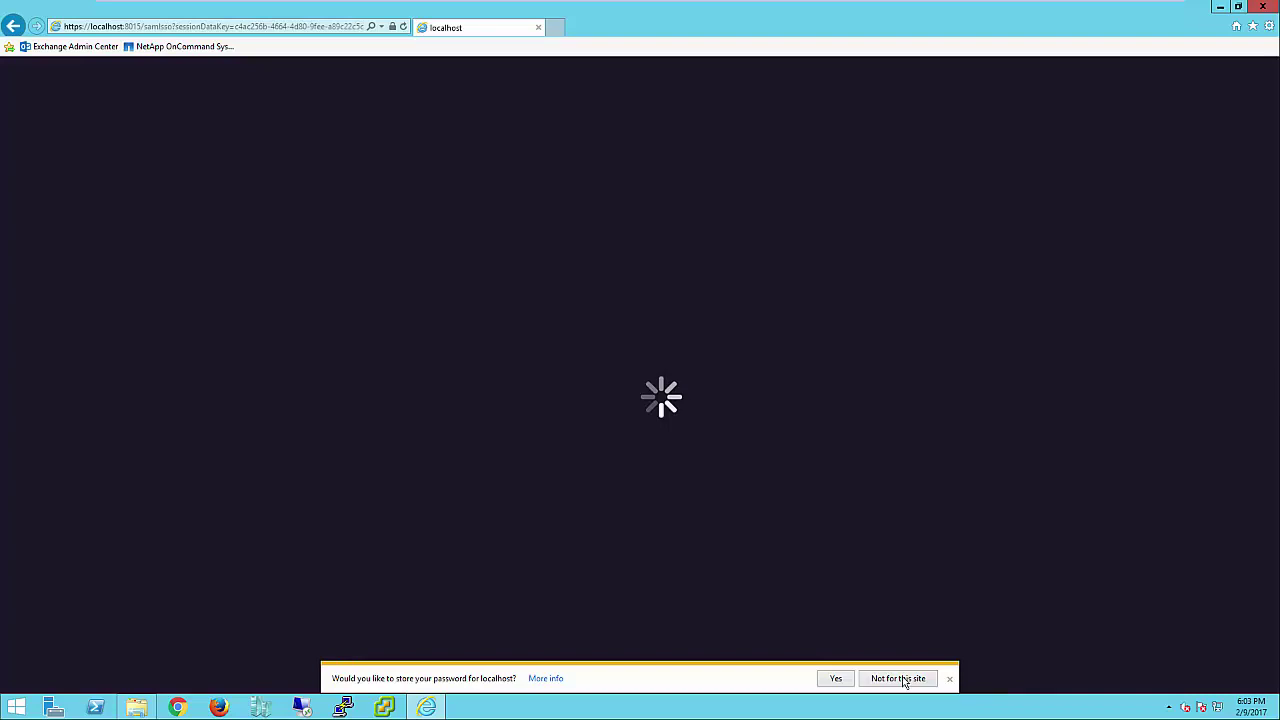
click(898, 679)
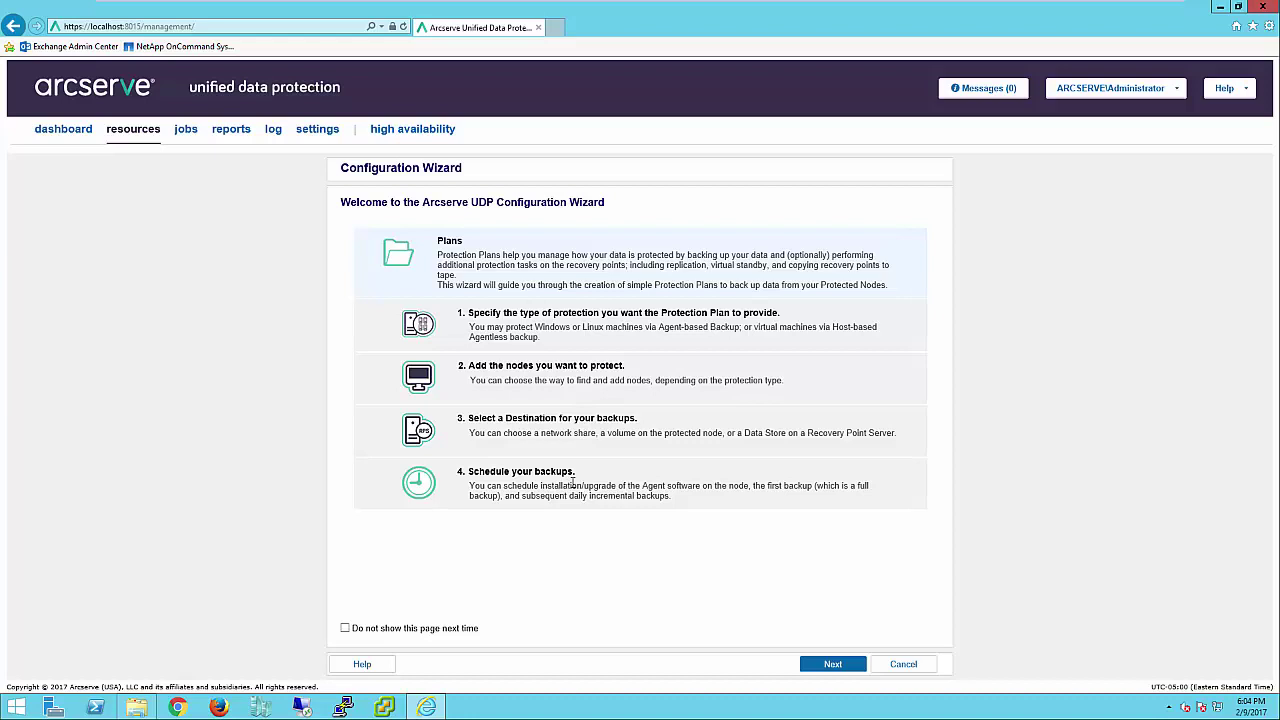
- Close the Configuration Wizard and list Recovery Point Servers, opening Actions for manager.arcserve.lab
click(903, 664)
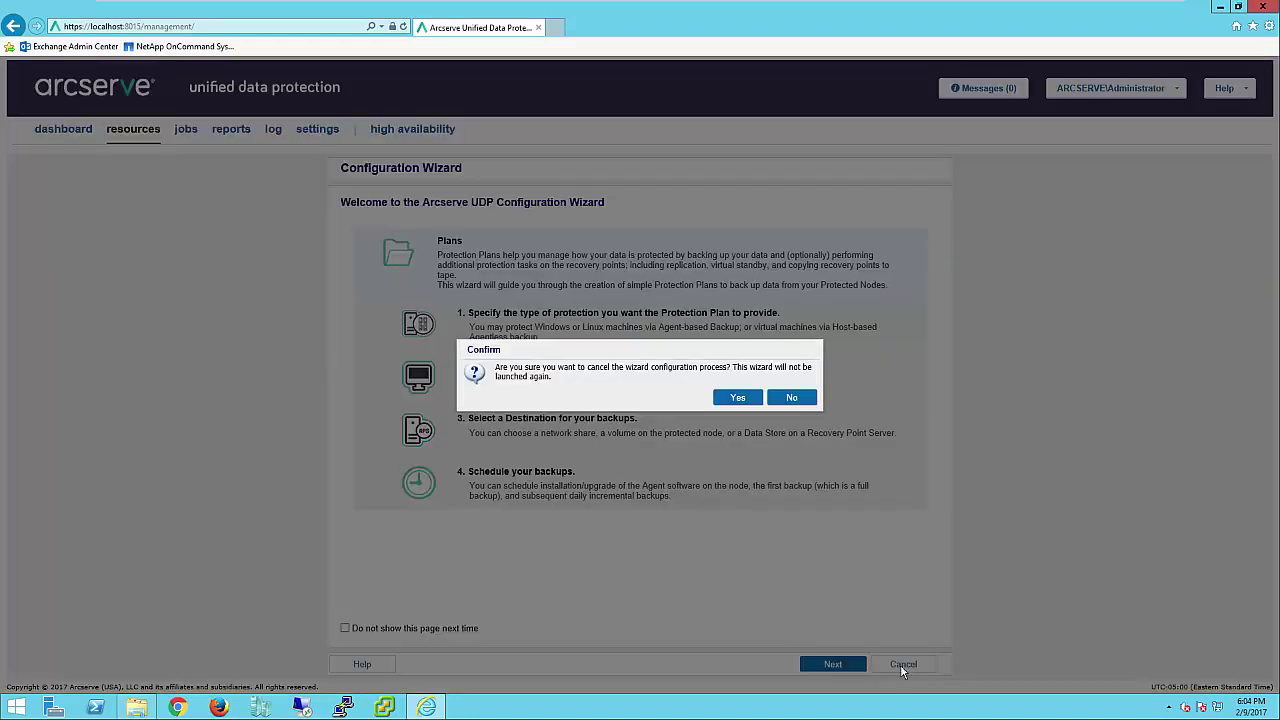
click(741, 400)
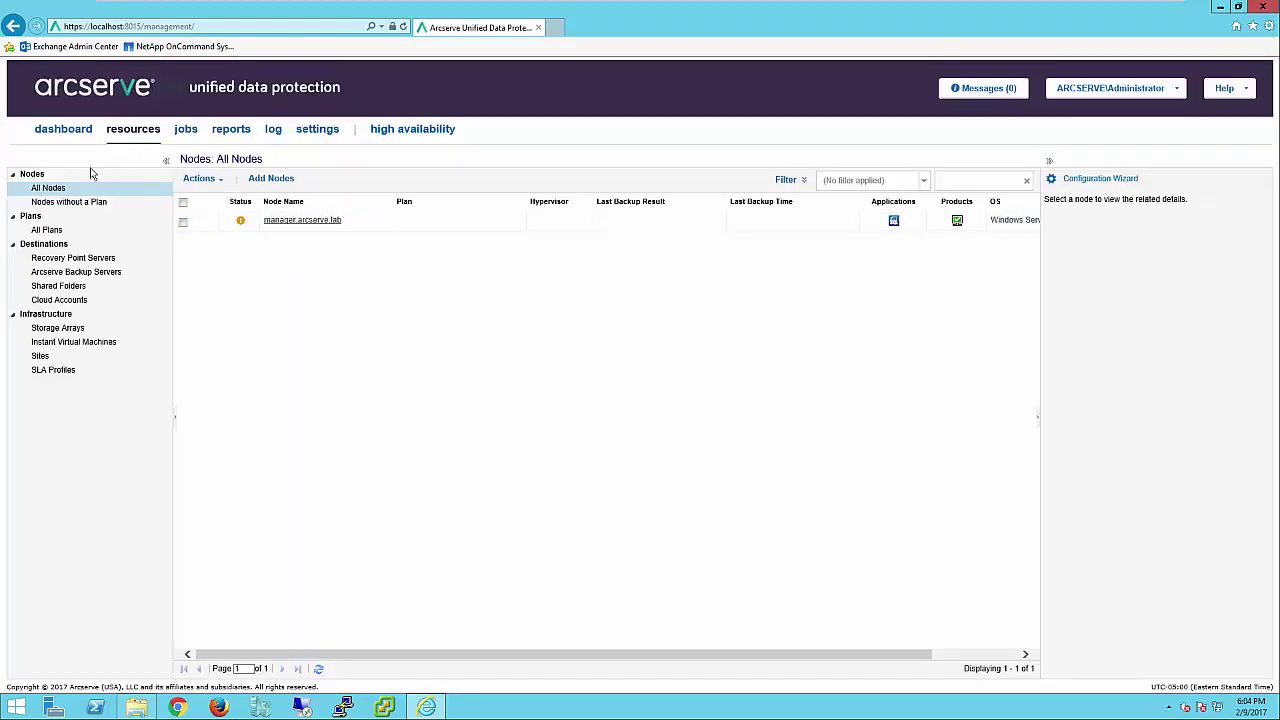
click(72, 258)
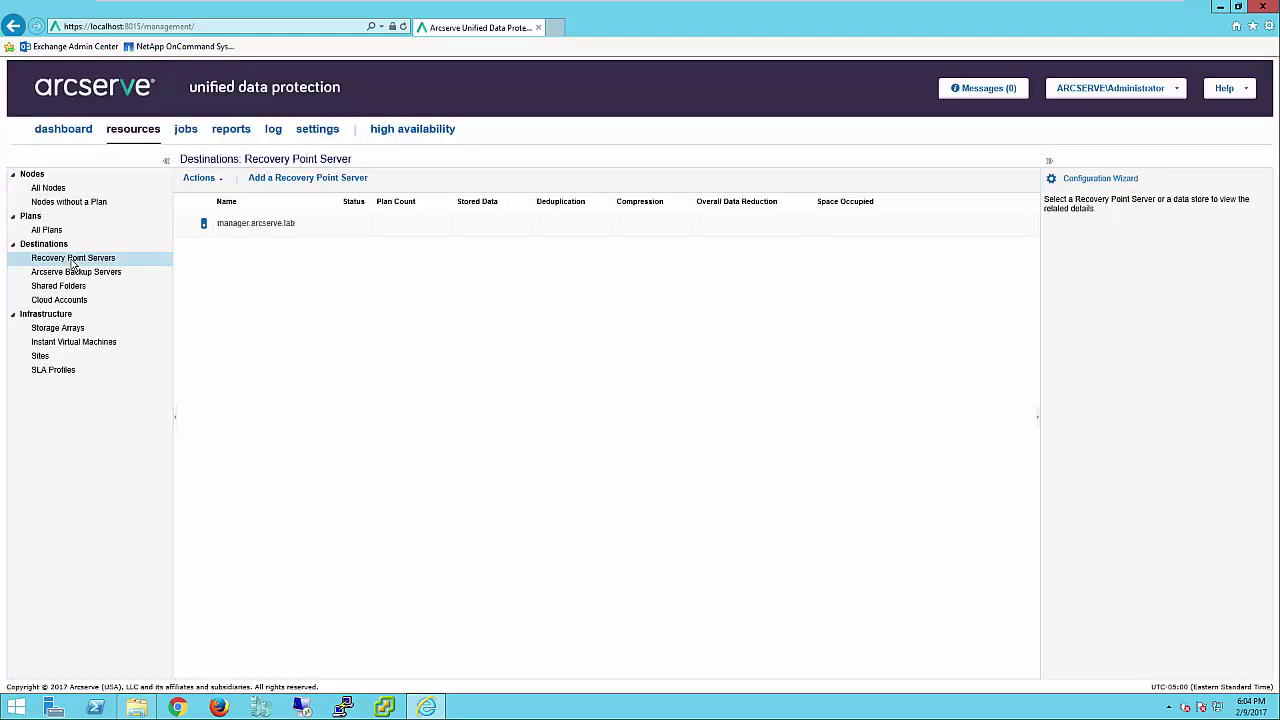
right_click(307, 229)
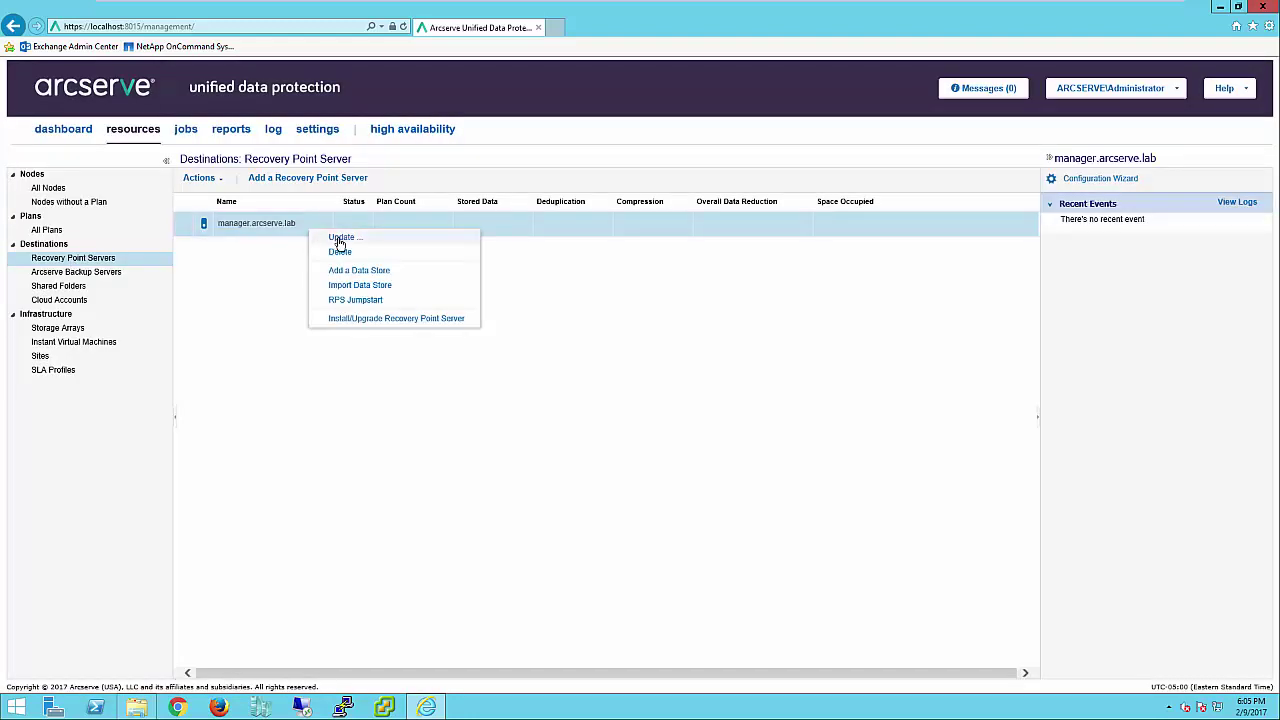
click(228, 280)
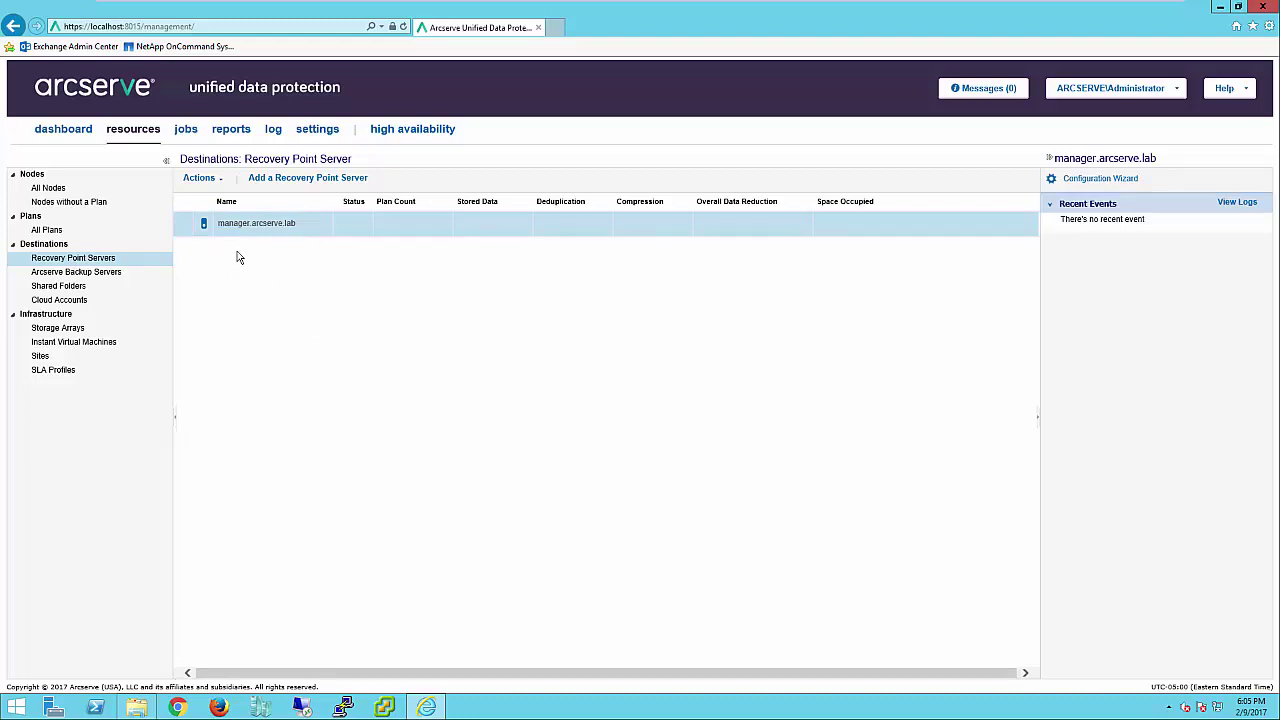
click(221, 181)
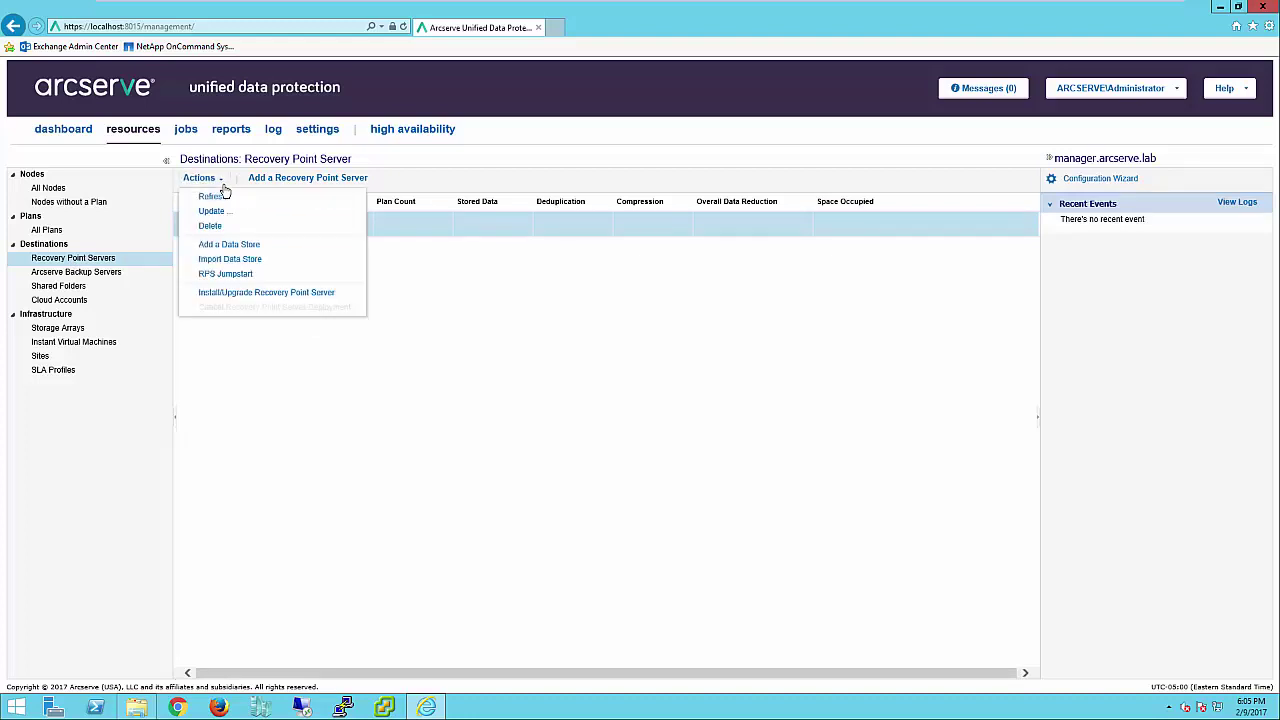
- Create data store 'Arcserve Data Store' with its folder in a newly created E:\UDP Data Store
click(237, 248)
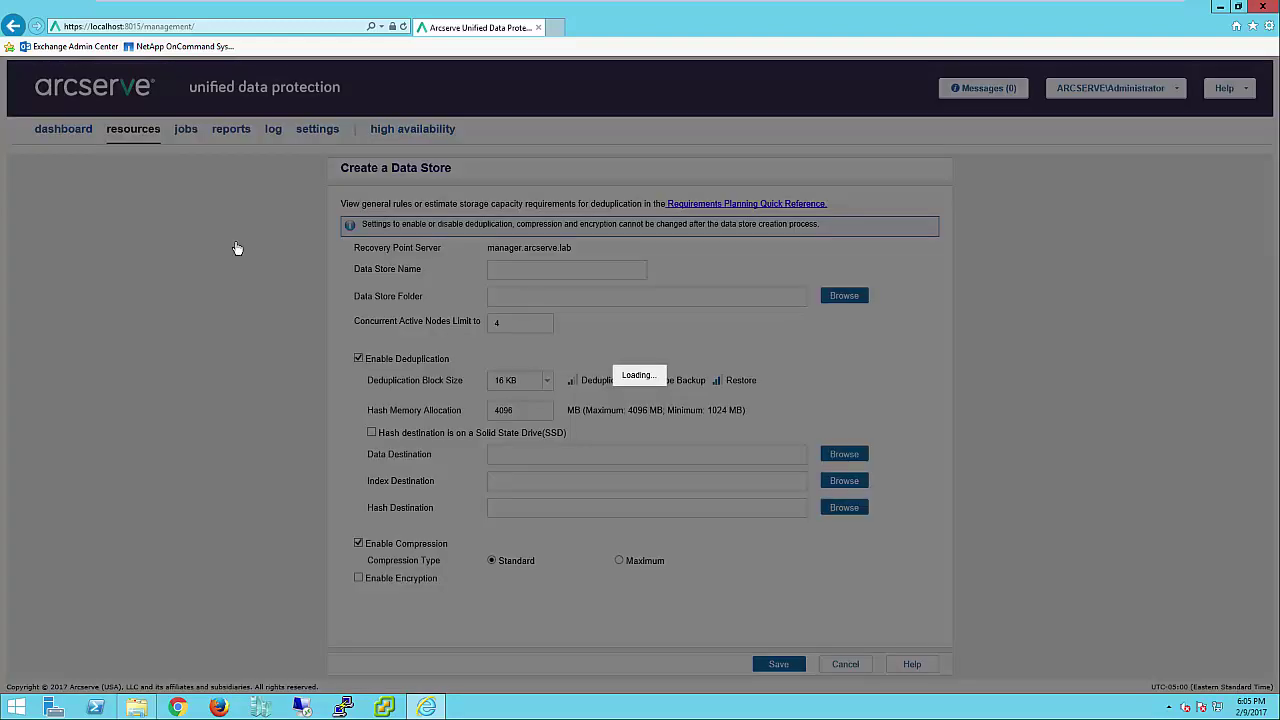
text(Arcserve Data Store)
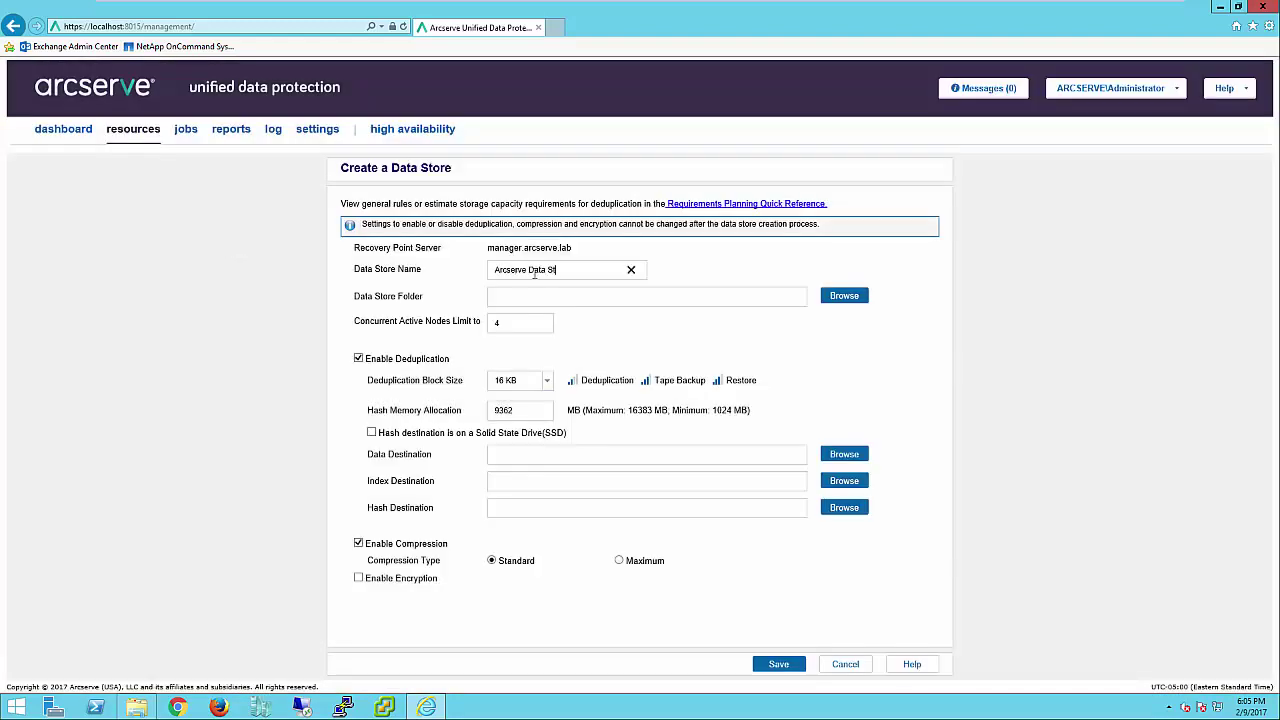
click(838, 300)
click(553, 306)
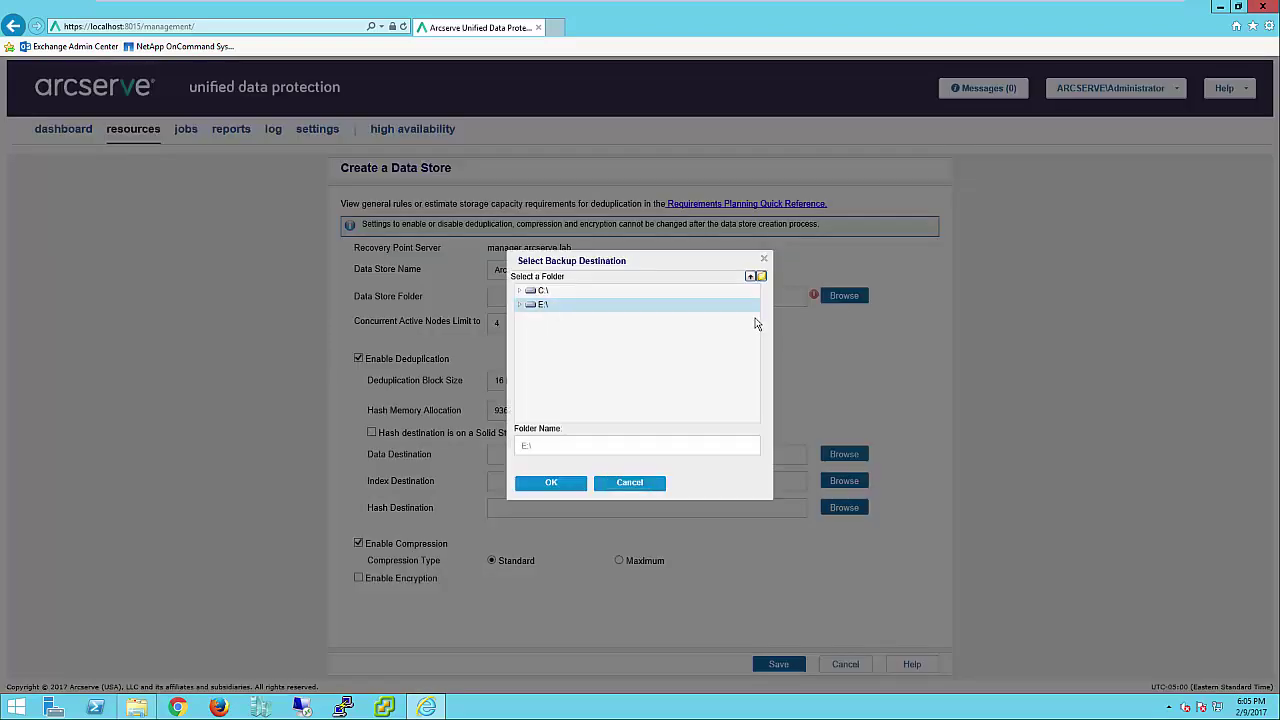
click(760, 277)
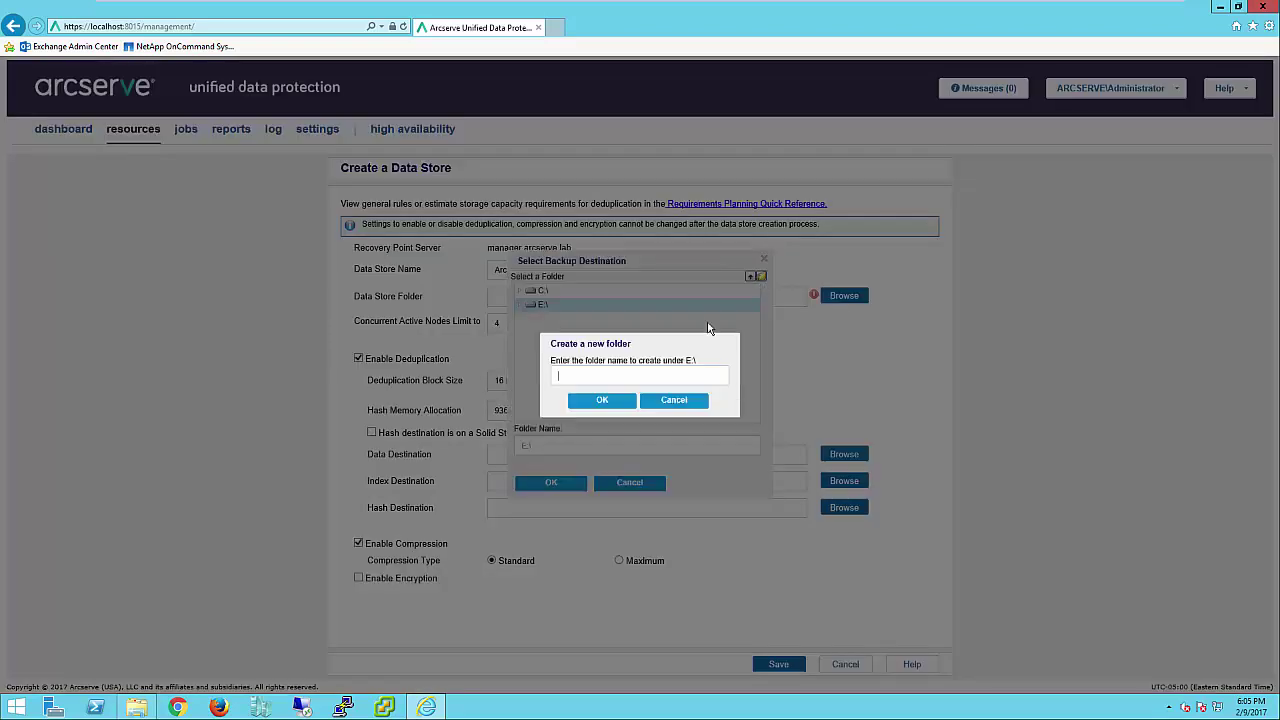
text(UDP Data Store)
click(600, 405)
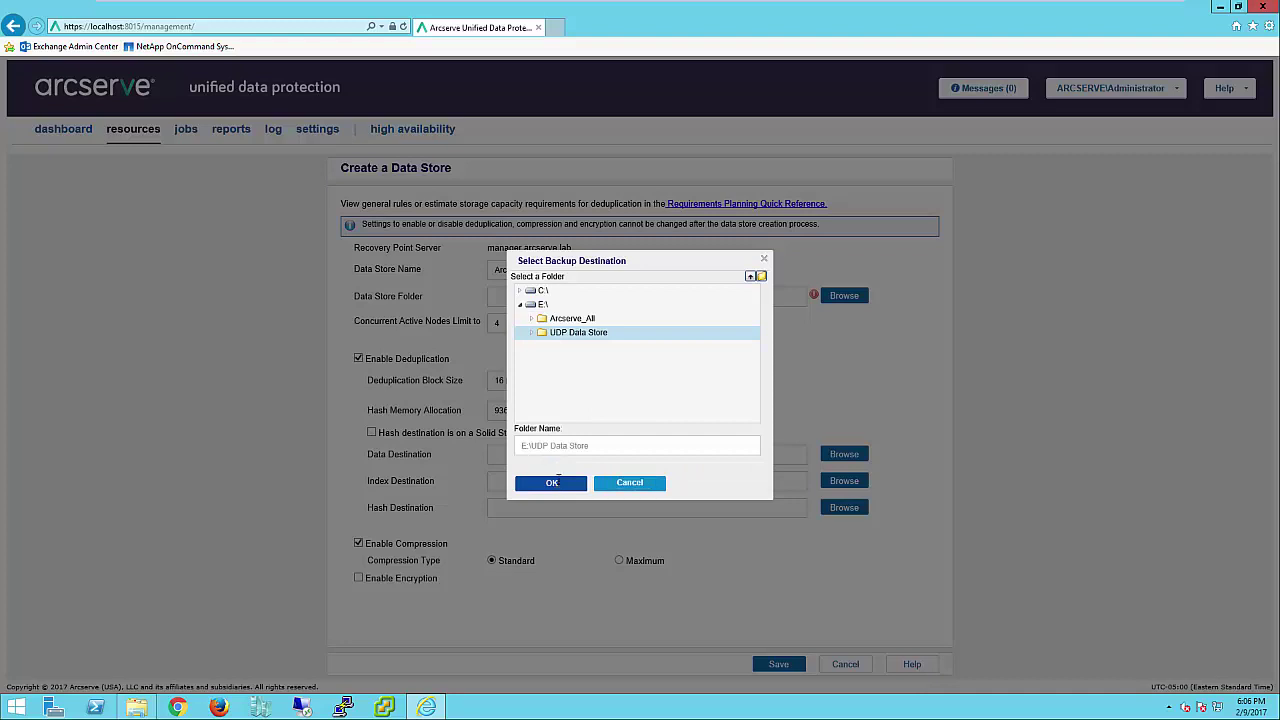
click(550, 483)
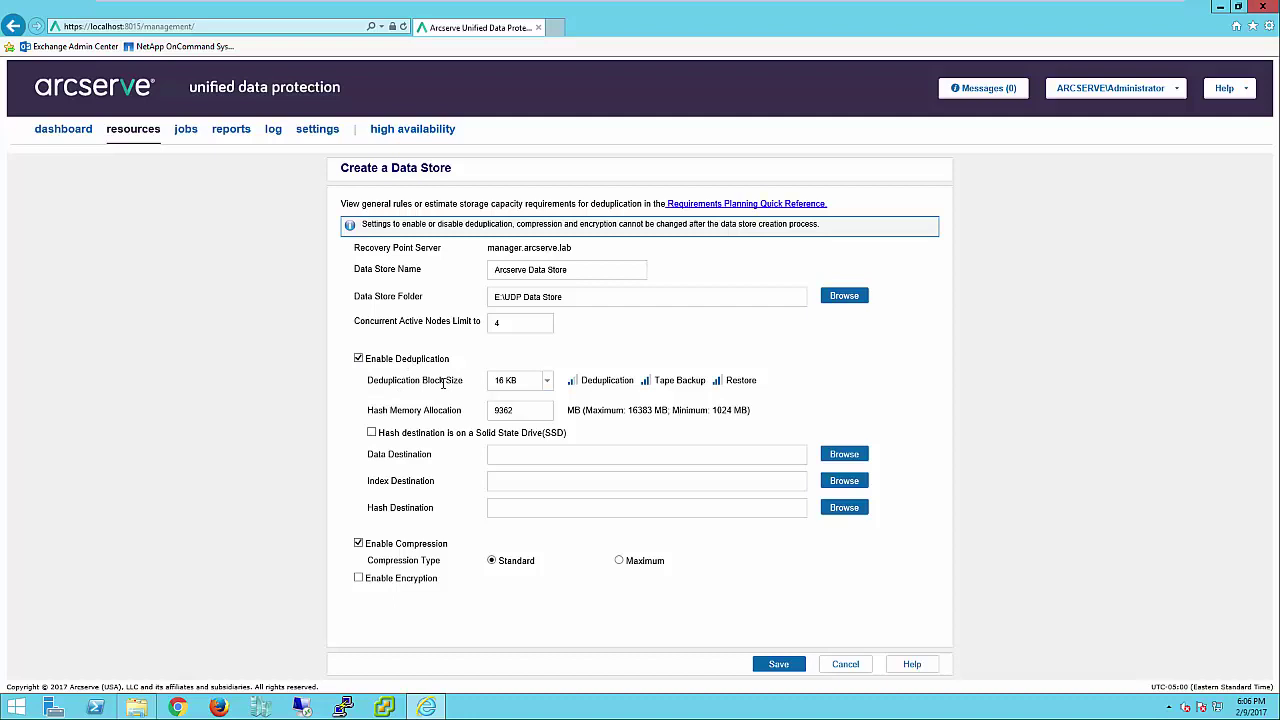
click(548, 383)
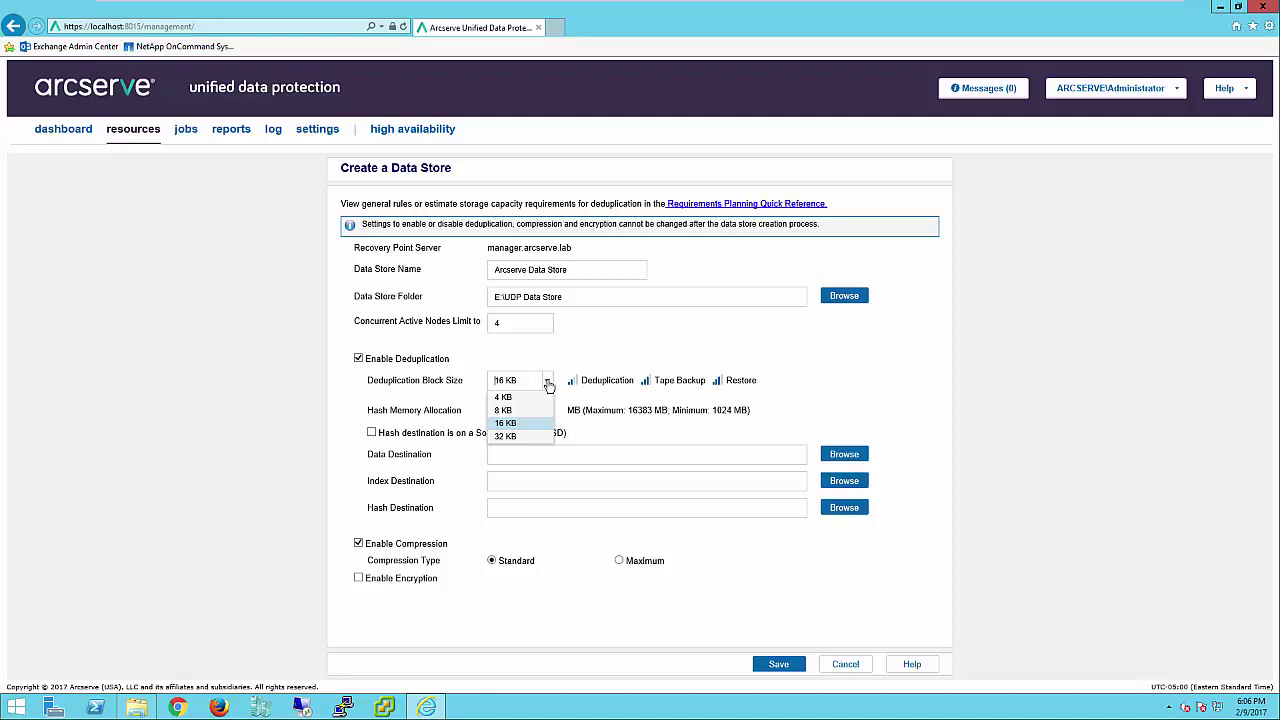
click(548, 386)
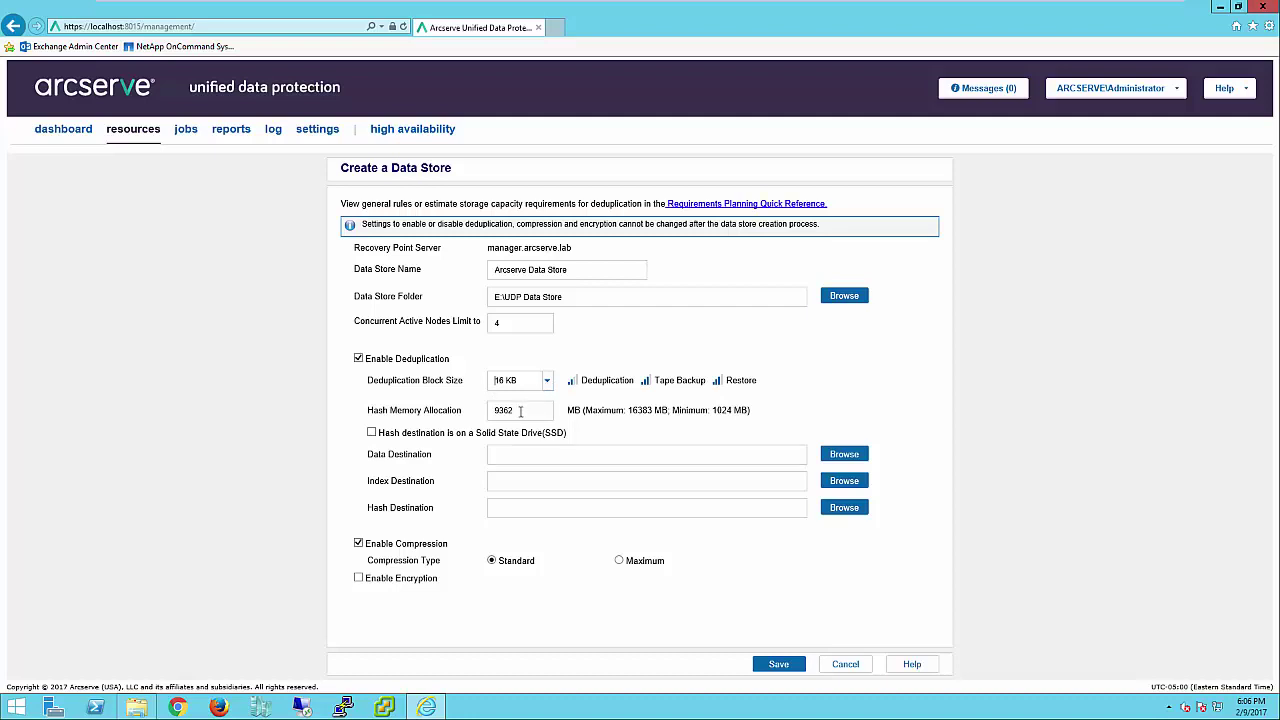
drag(520, 410, 485, 411)
- Set hash memory to 4096 MB and the data destination to a new E:\Dedupe Data folder
text(4096)
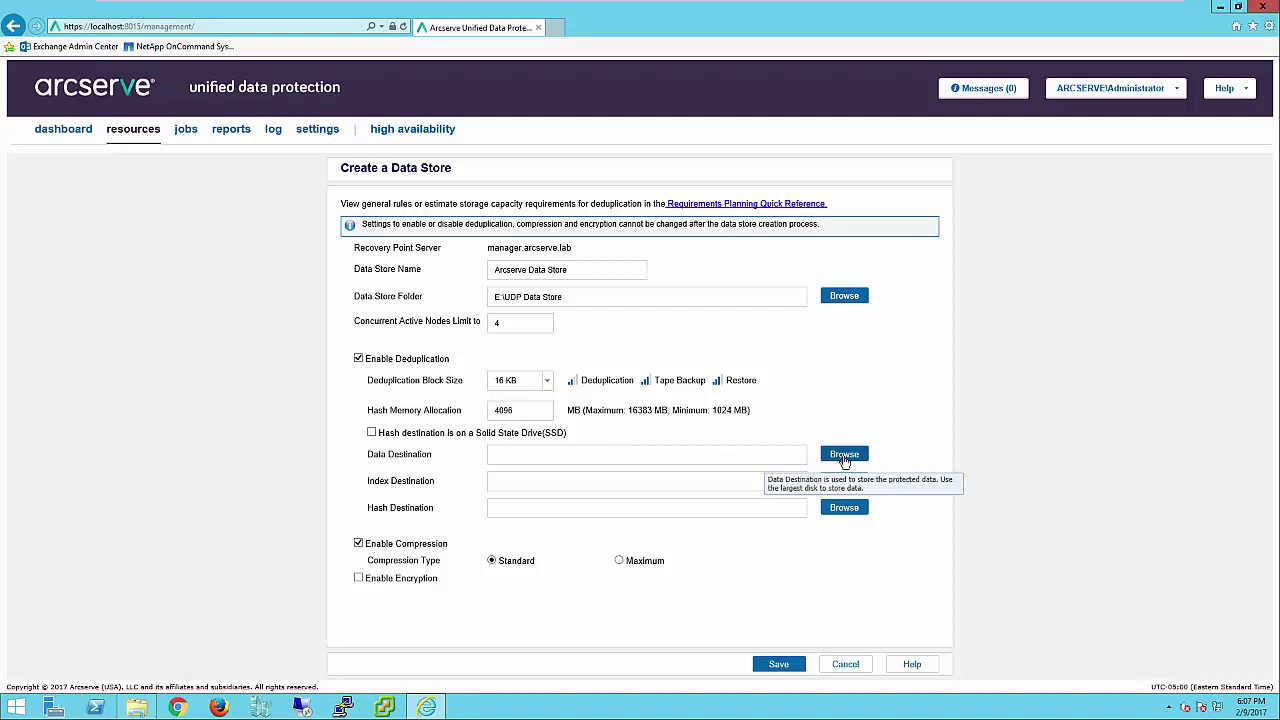
click(845, 456)
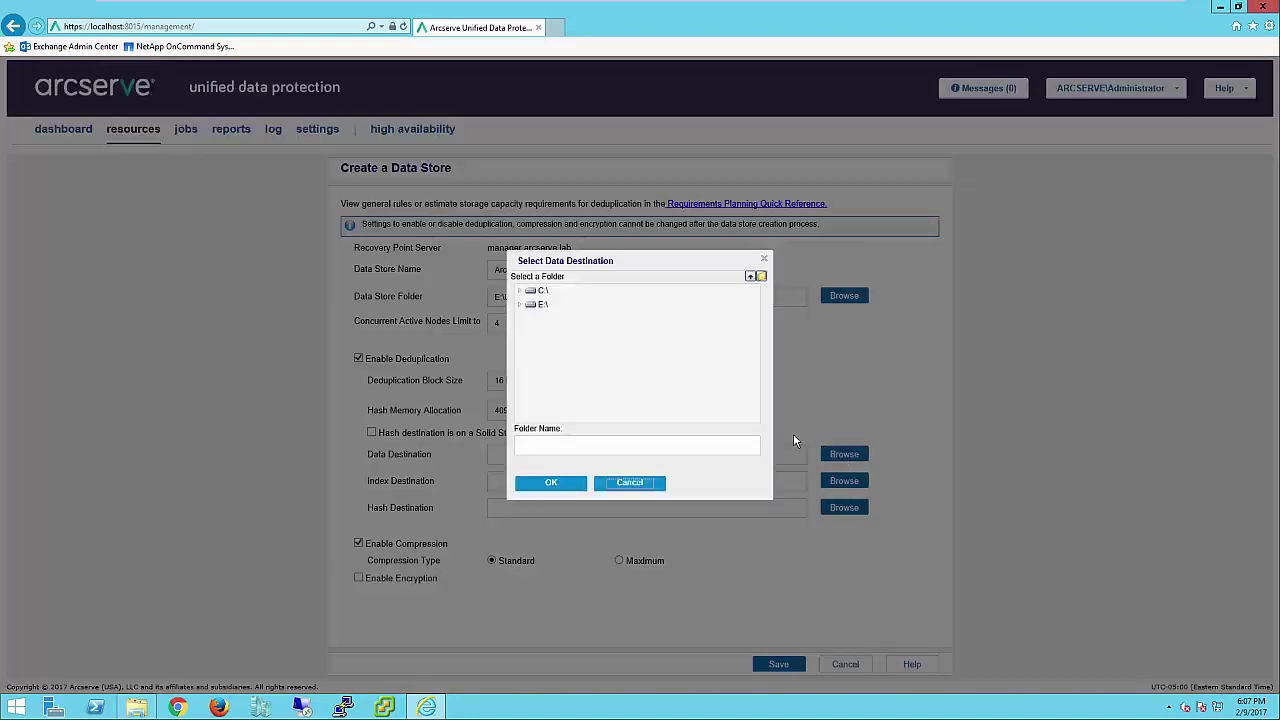
click(543, 305)
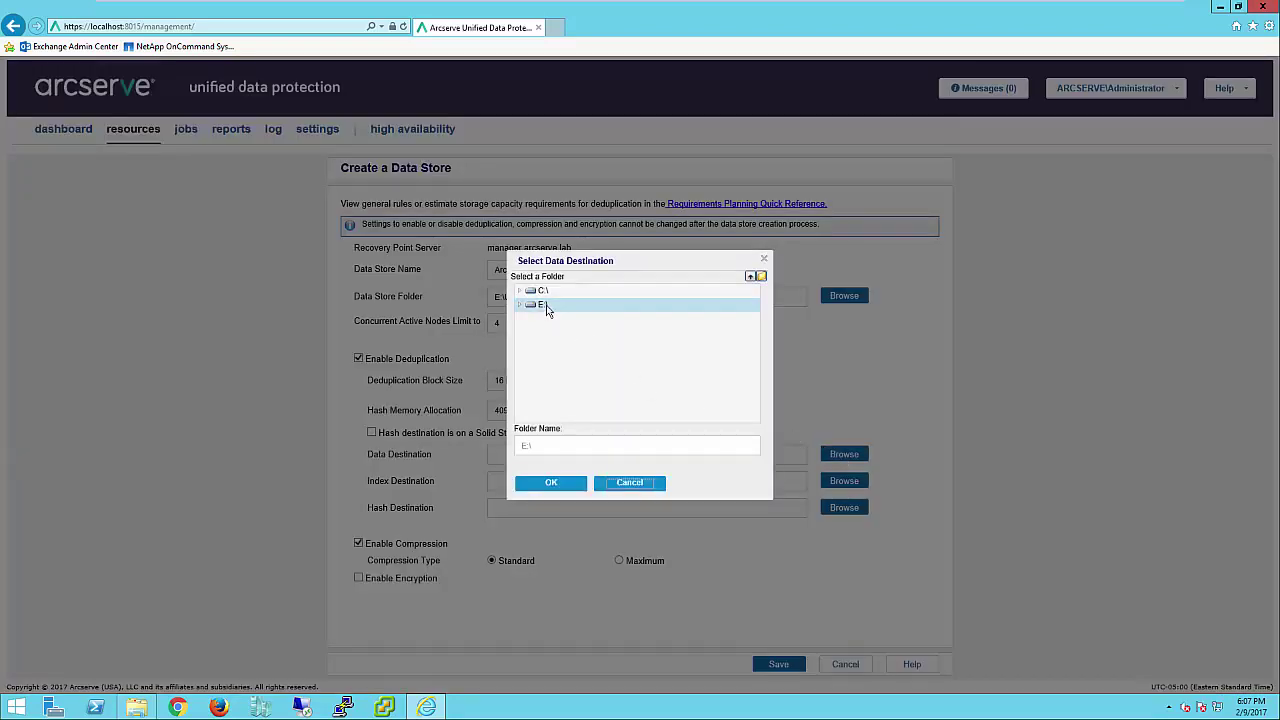
click(761, 276)
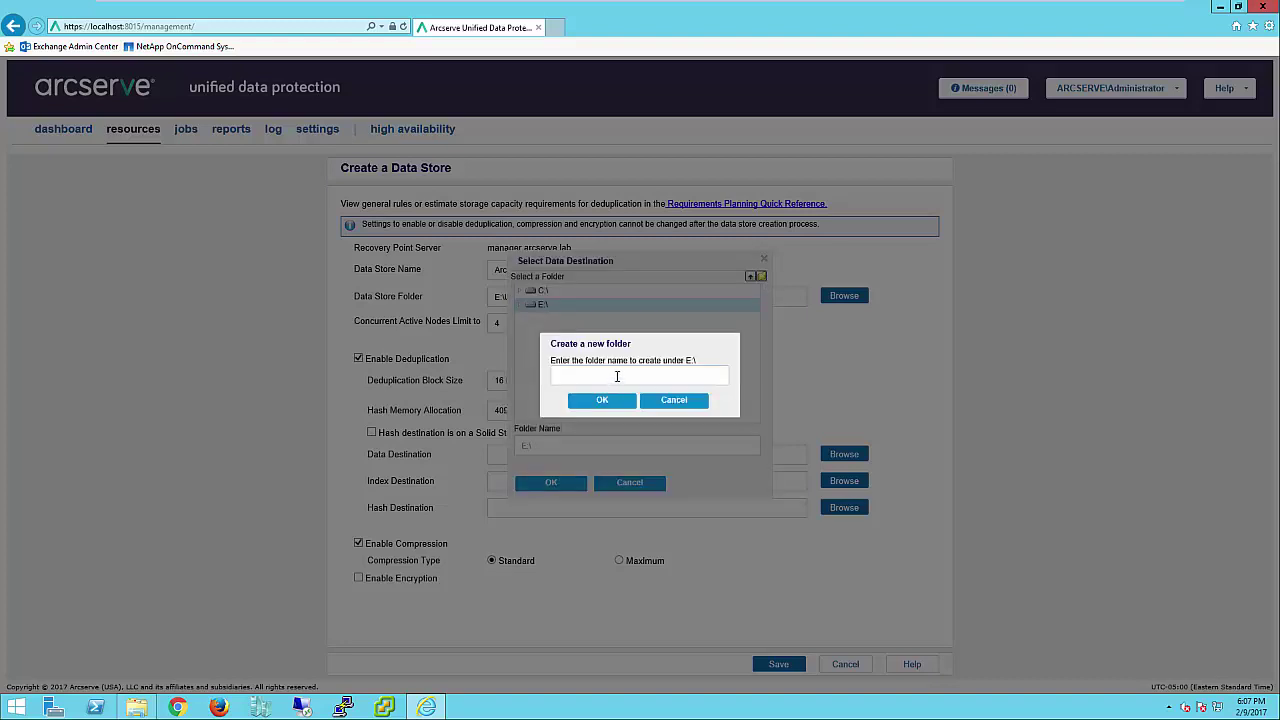
text(Dedupe Data)
click(602, 400)
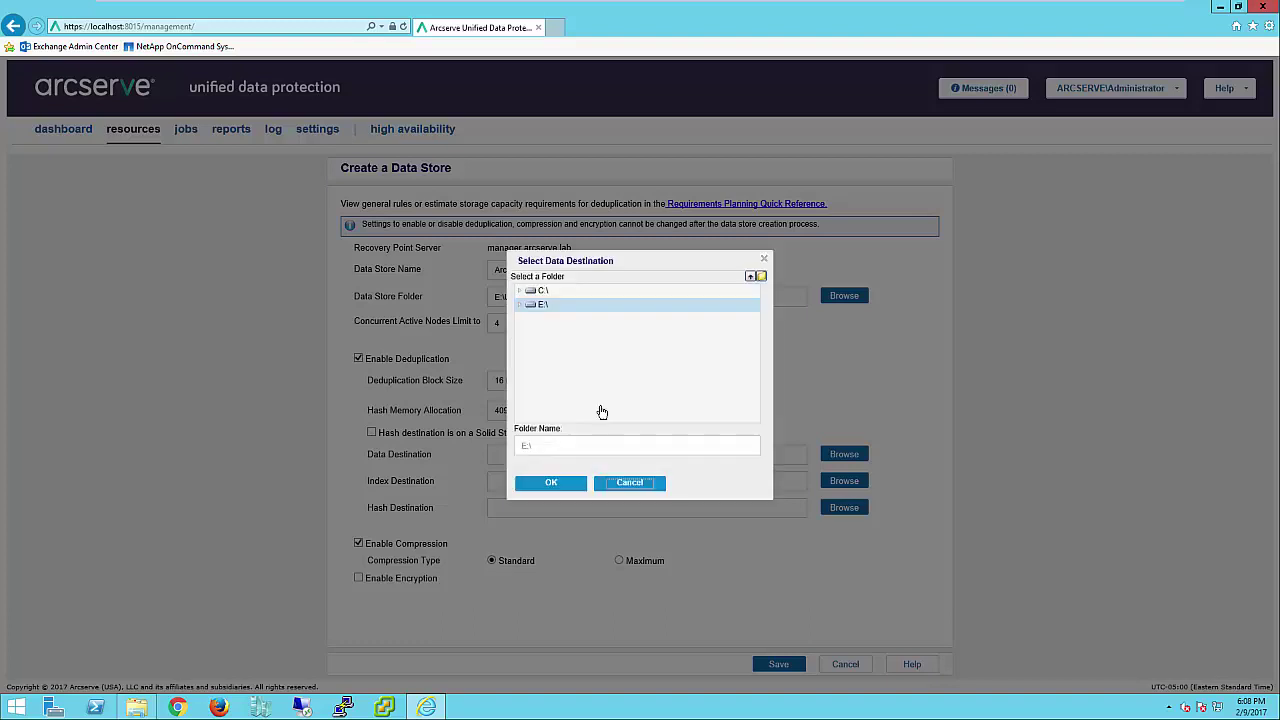
click(550, 483)
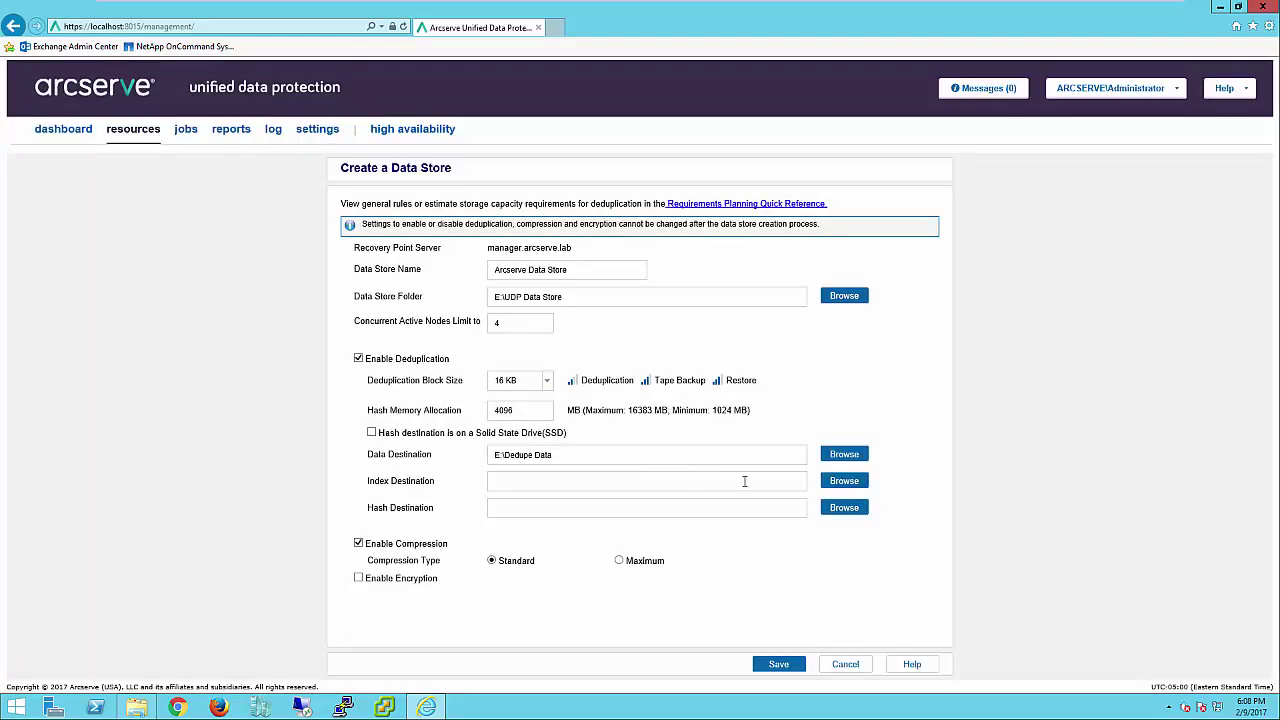
- Set the index destination to a newly created E:\Dedupe Index folder
click(845, 482)
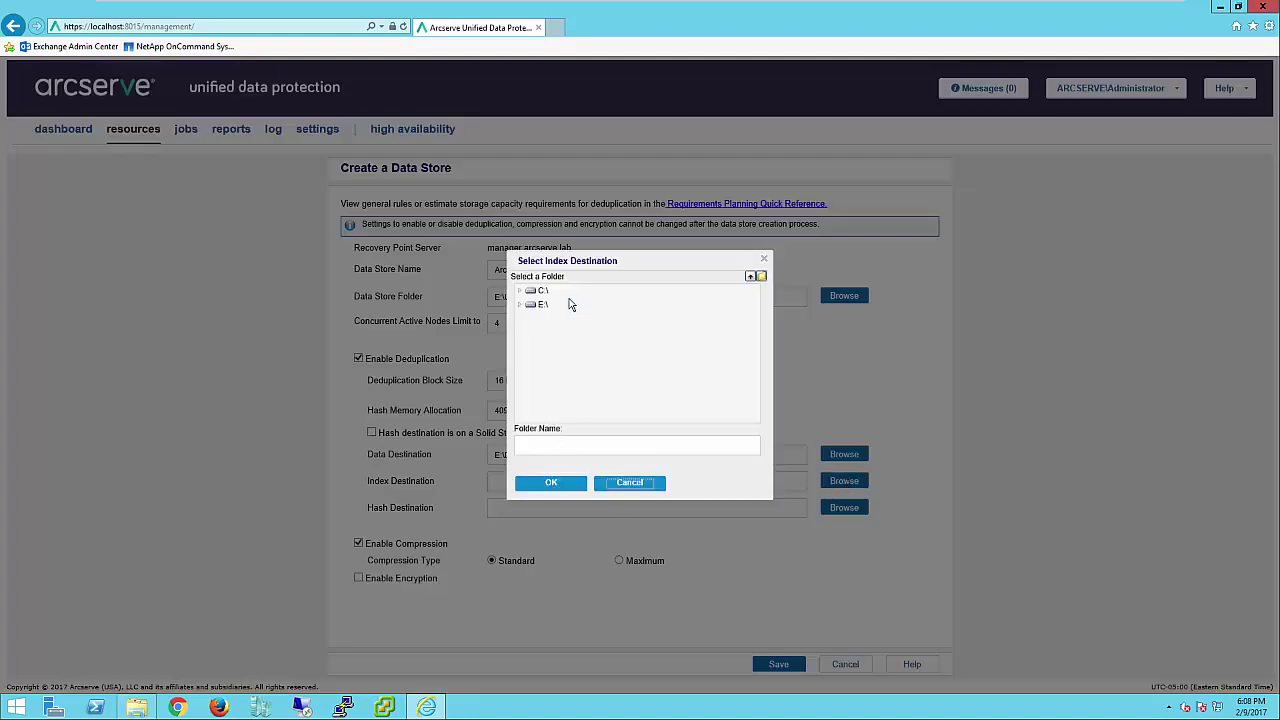
click(569, 302)
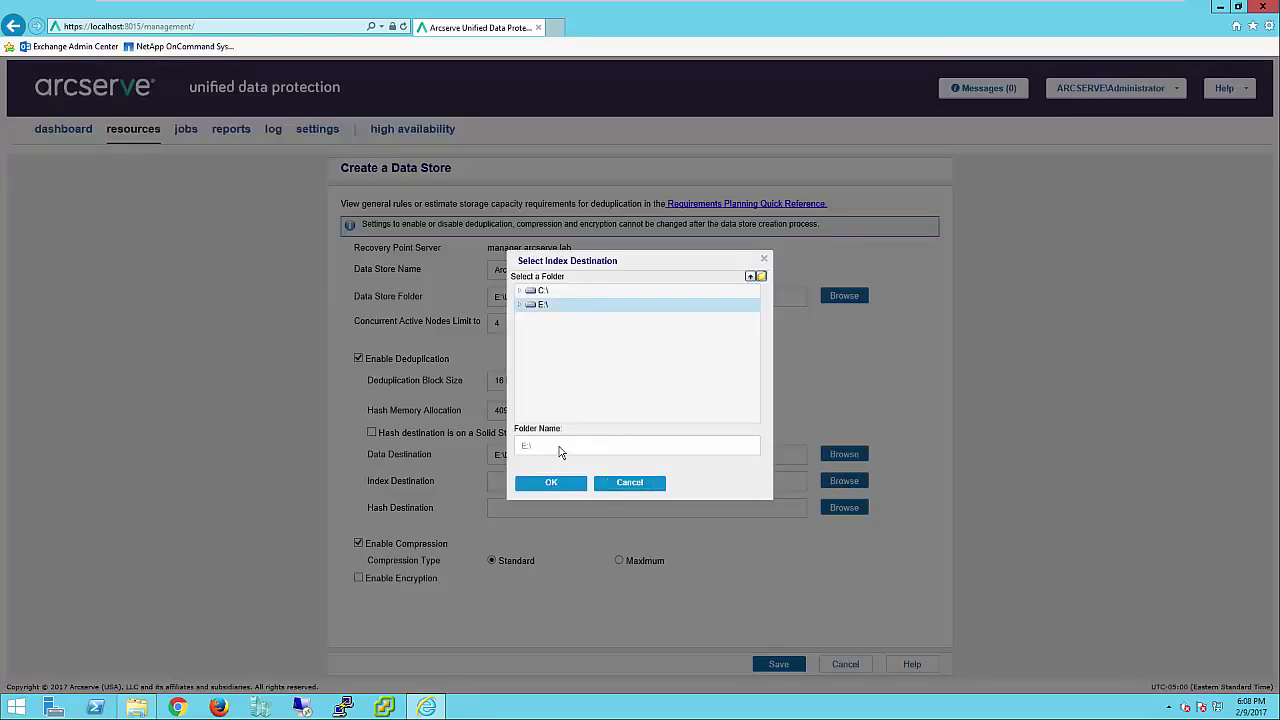
click(761, 276)
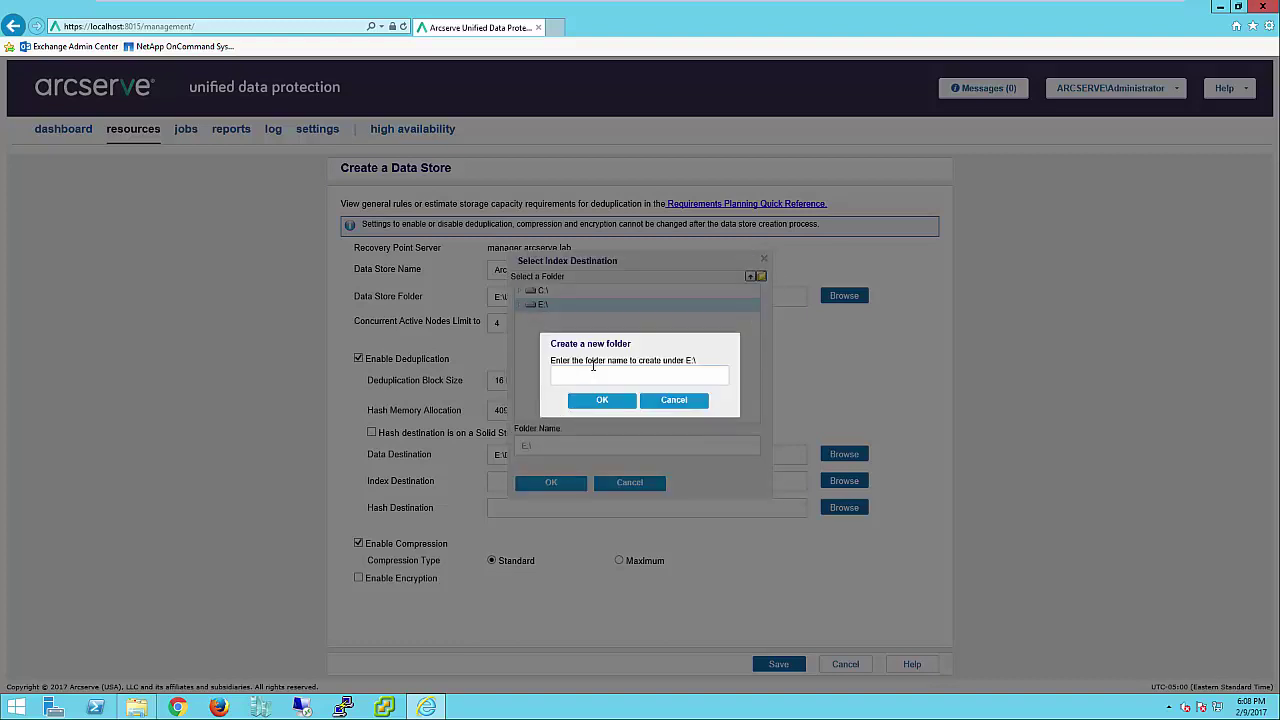
text(Dedupe Index)
click(602, 400)
click(551, 482)
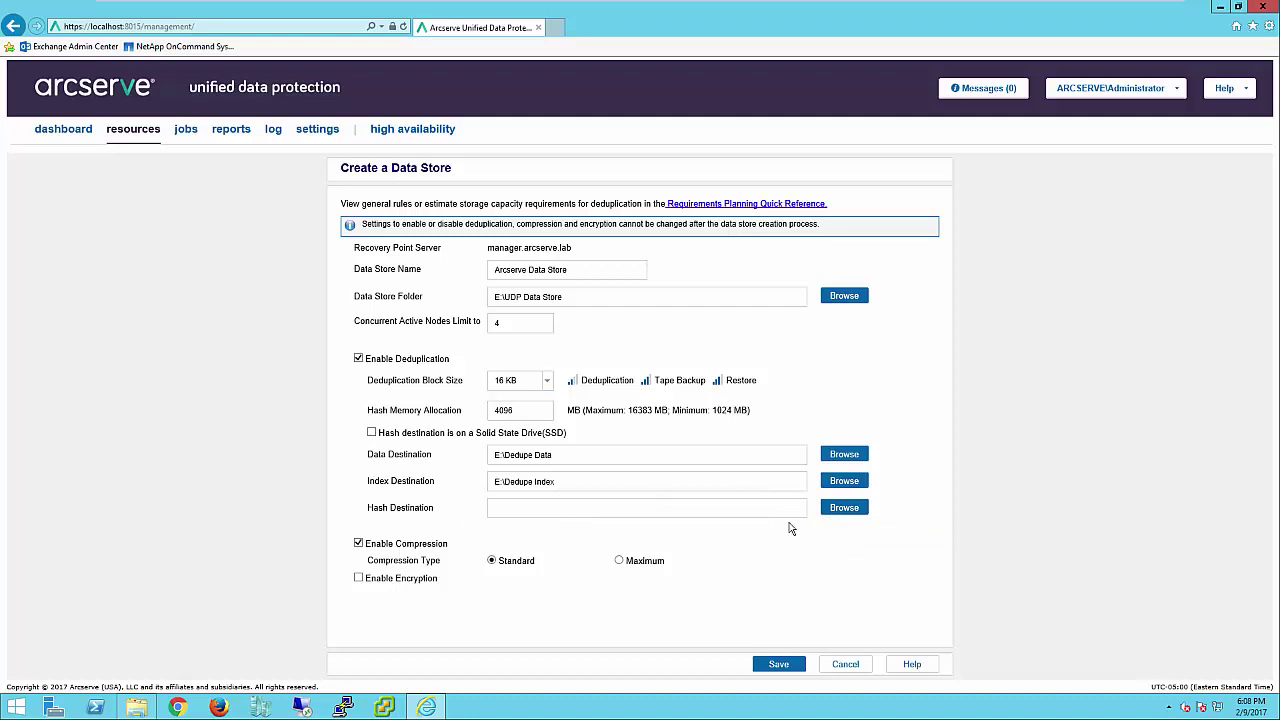
- Create the folder E:\Dedupe Hash as the hash destination and save the data store
click(840, 511)
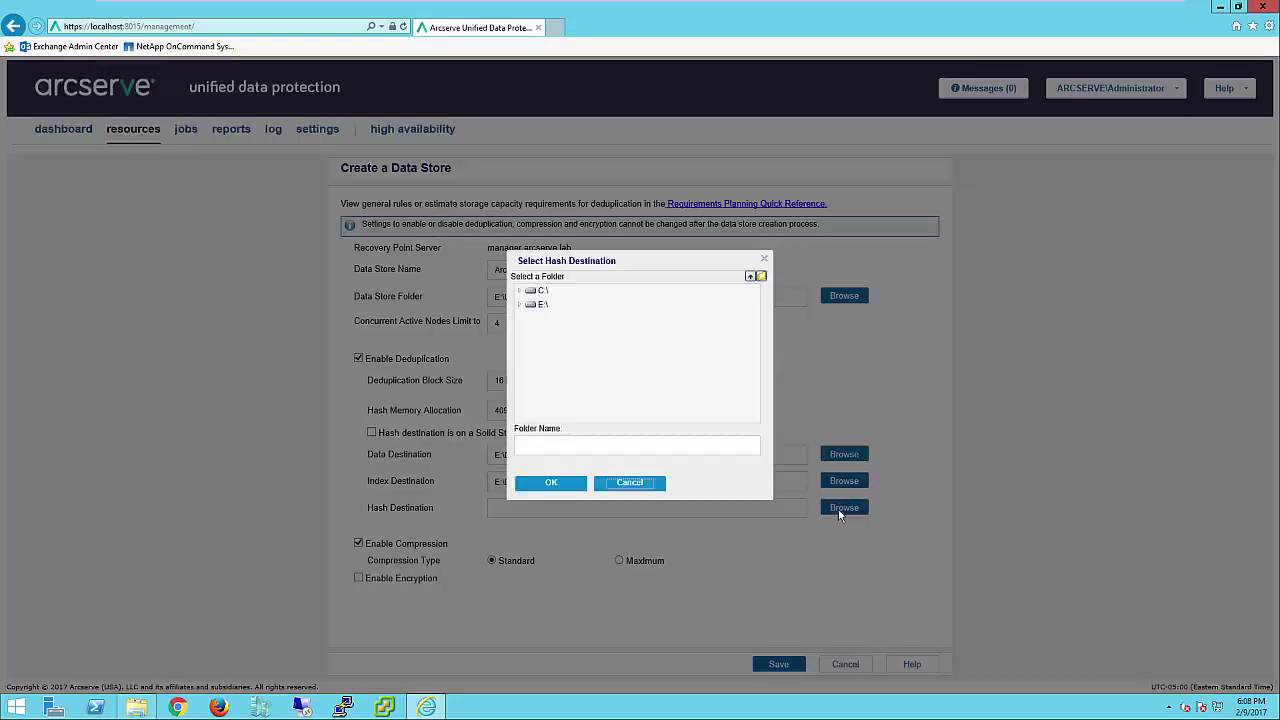
click(543, 305)
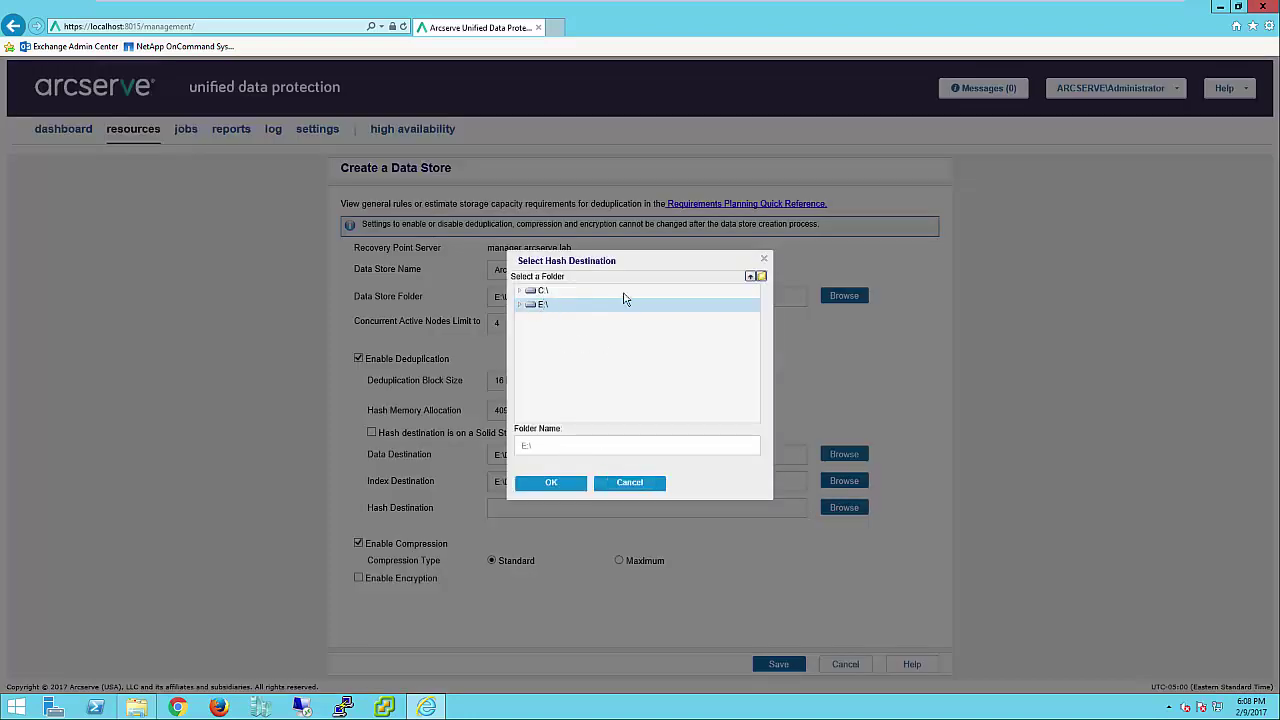
click(761, 277)
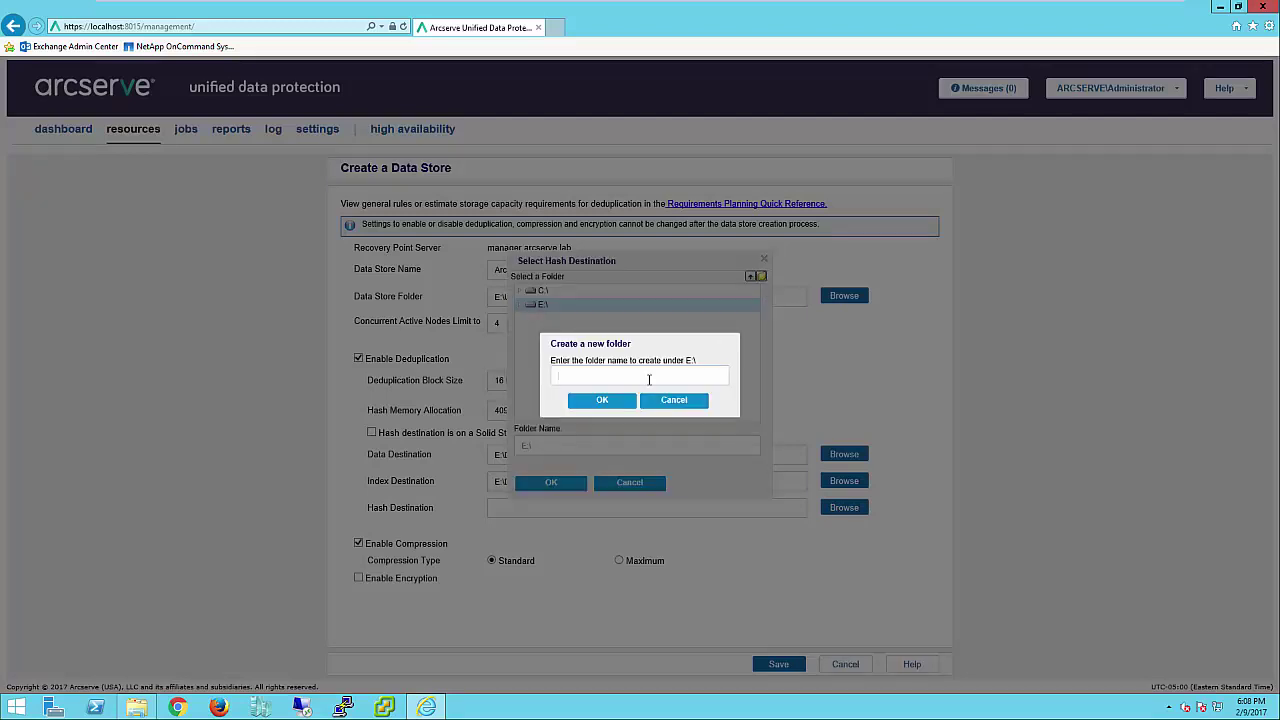
text(Dedupe Hash)
click(614, 406)
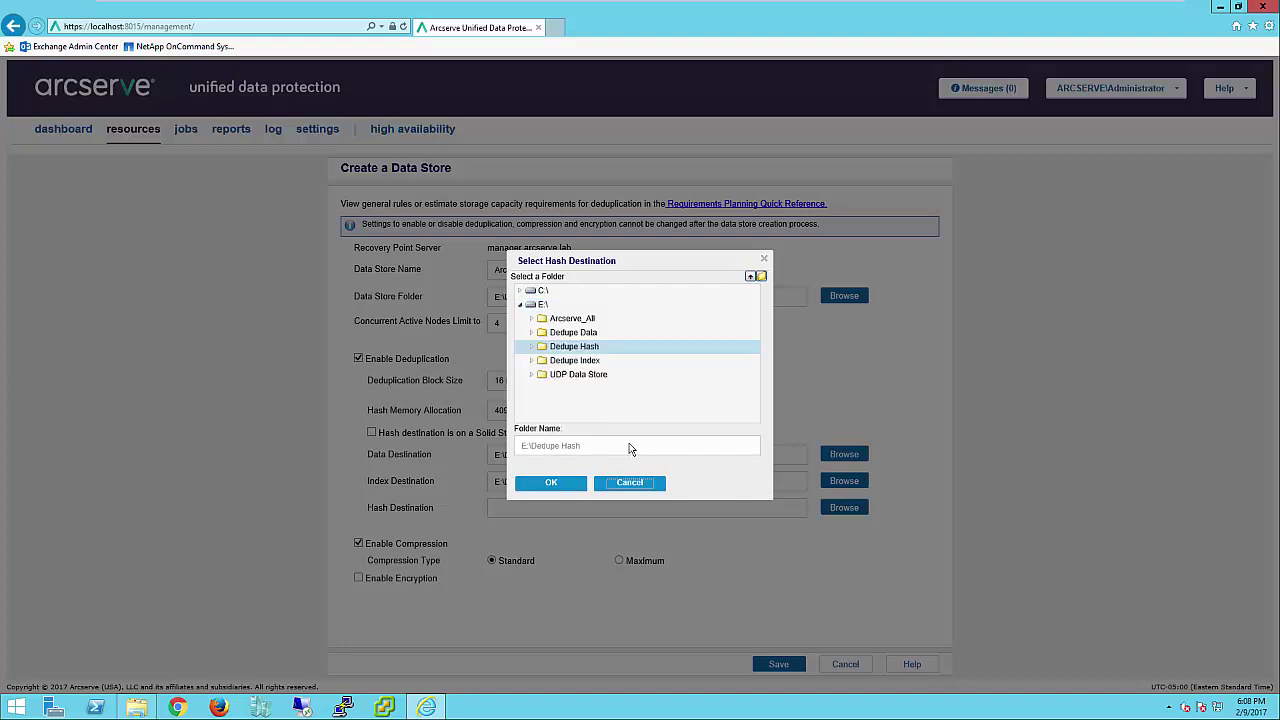
click(553, 484)
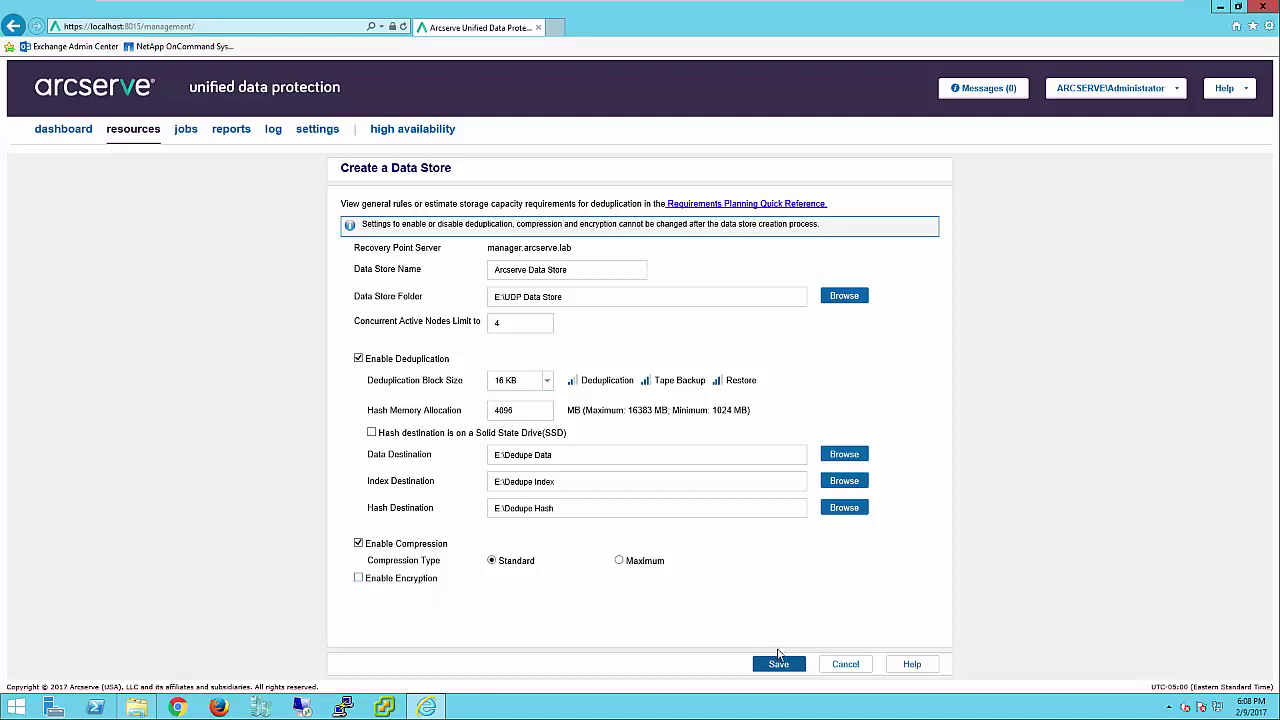
click(782, 667)
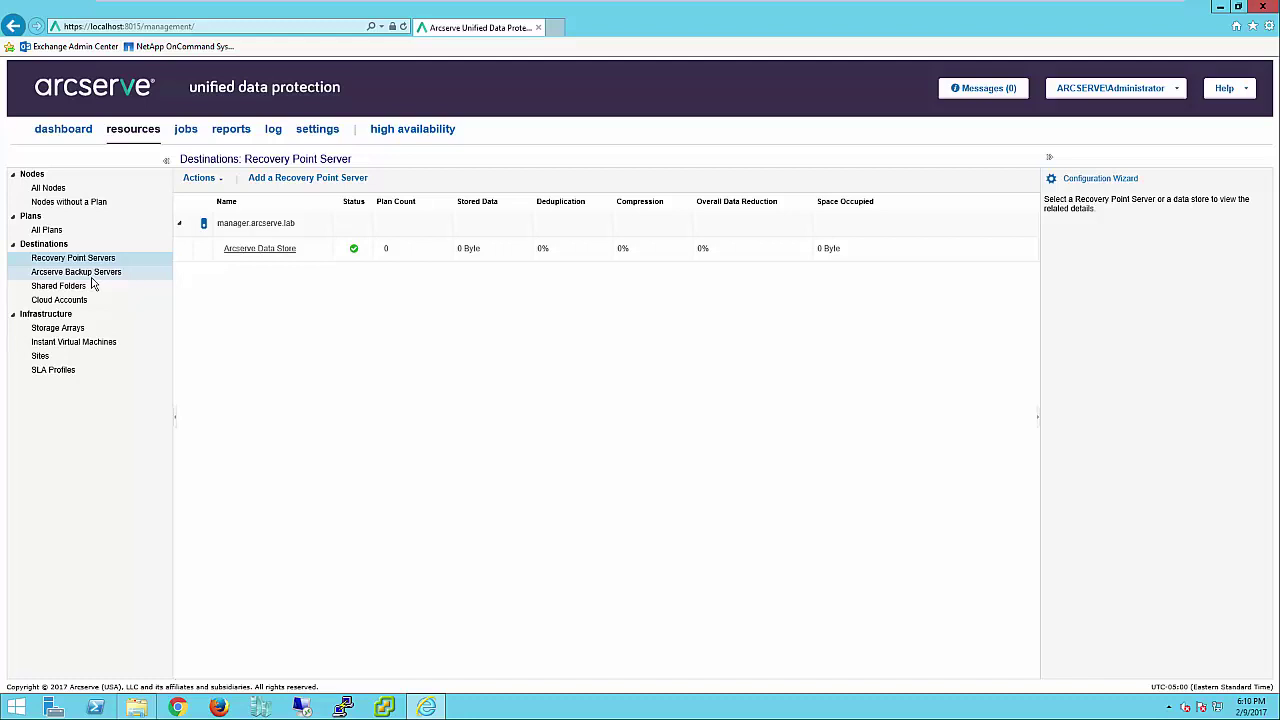
- Add the Arcserve Backup server node 'Manager' with its account password and save it
click(80, 273)
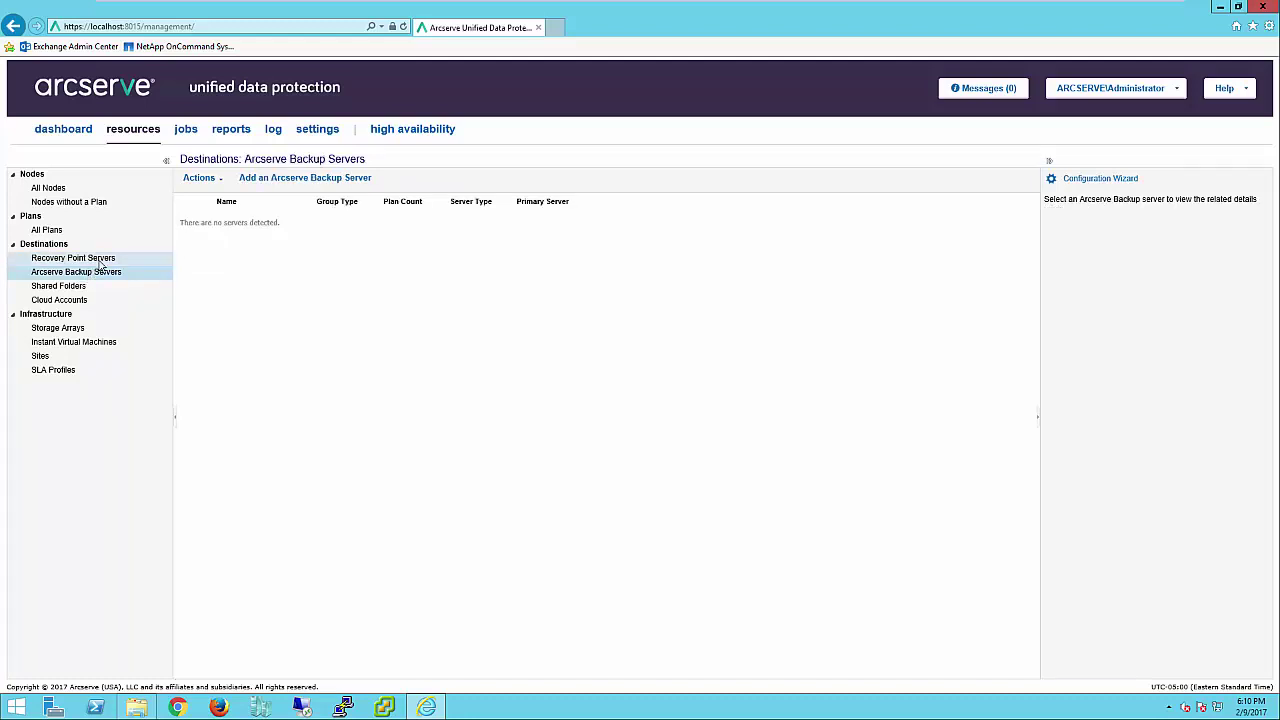
click(297, 179)
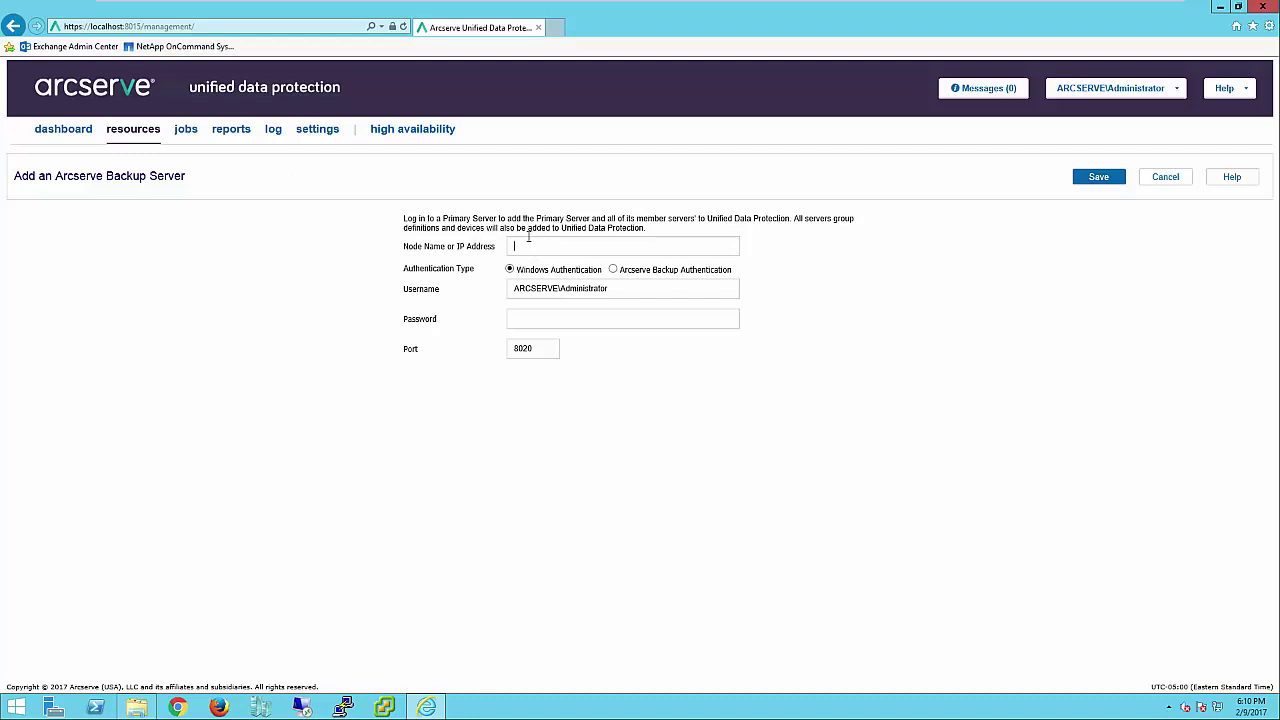
text(Manager)
click(525, 319)
text(****************)
click(1100, 180)
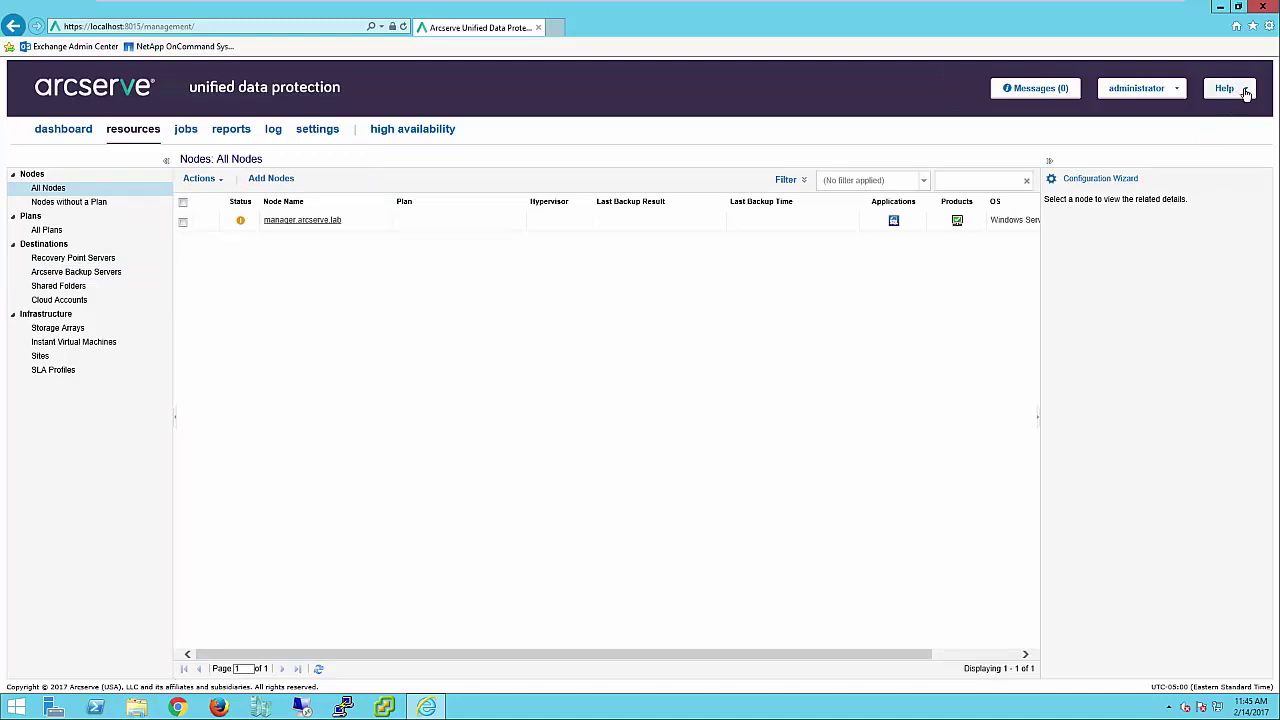
- Open Activation and Licensing from the help menu and view the License Management page
click(1246, 92)
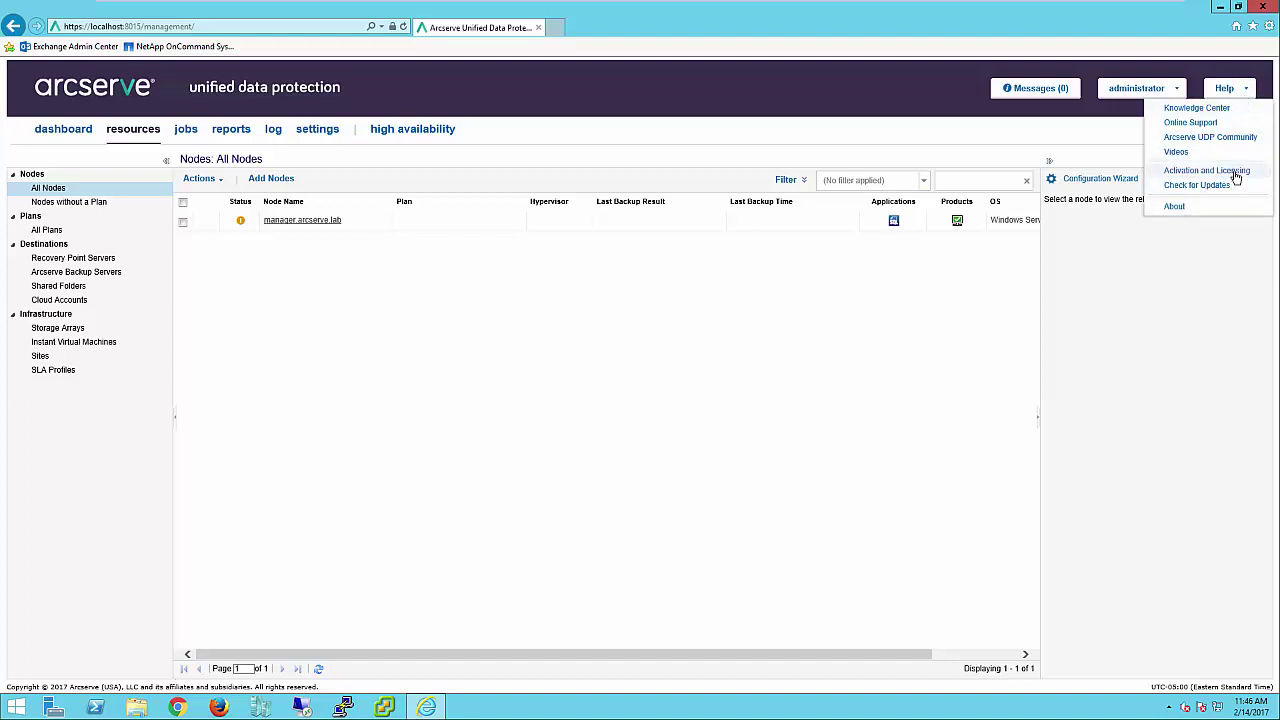
click(1236, 172)
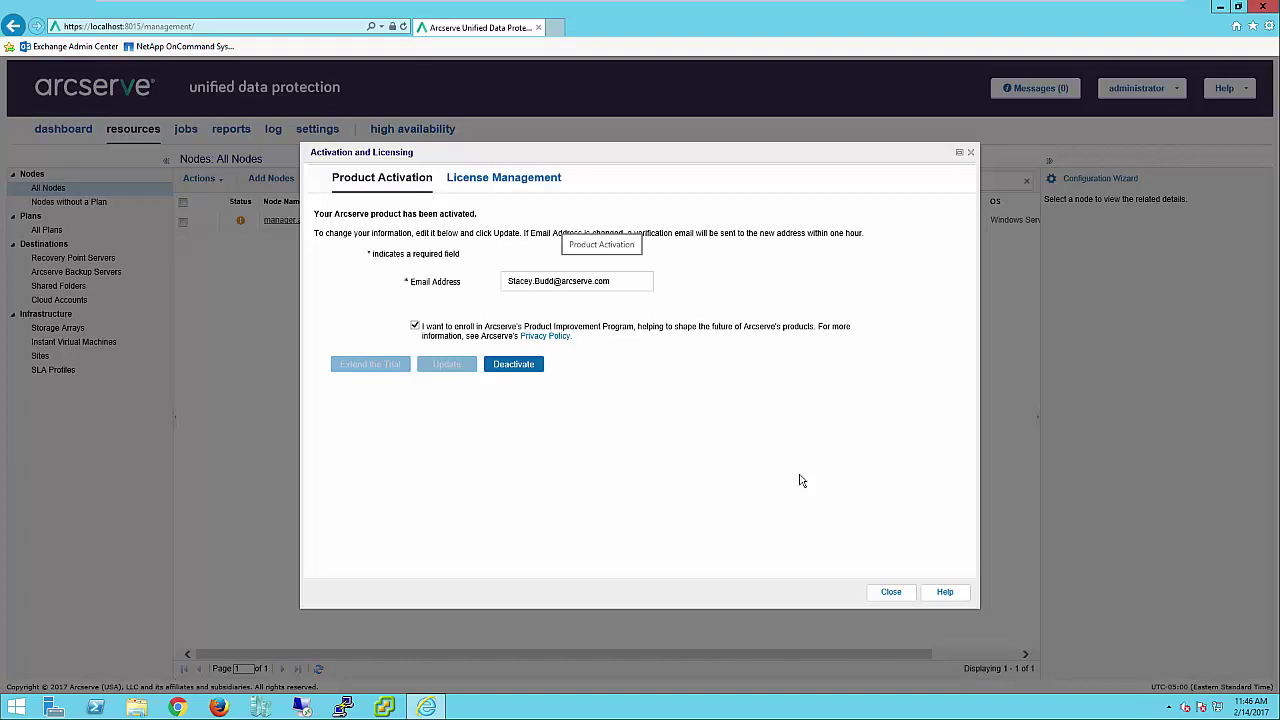
click(503, 179)
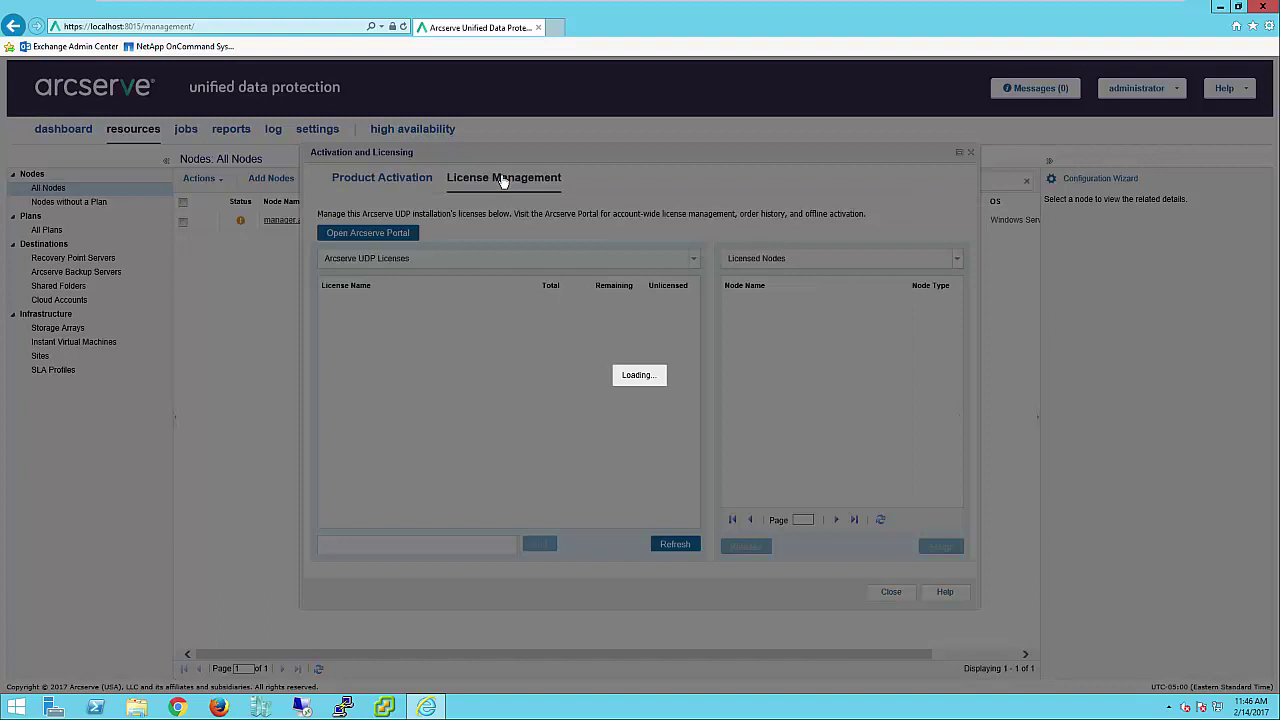